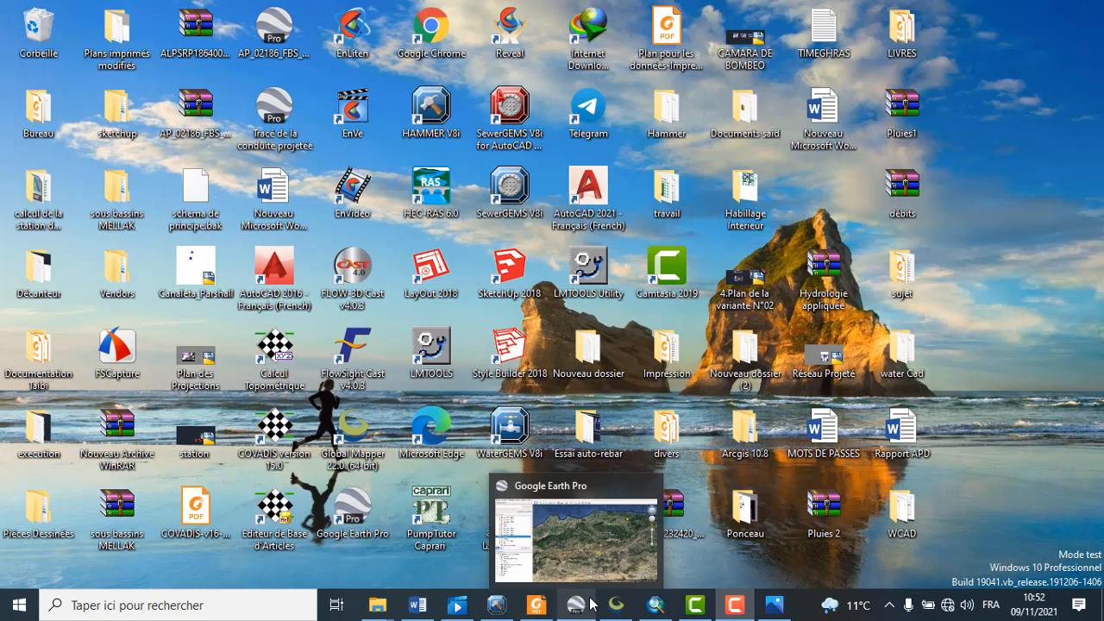
# - Bring up the Google Earth Pro, Global Mapper and ArcMap windows one after another to look them over
pyautogui.click(580, 604)
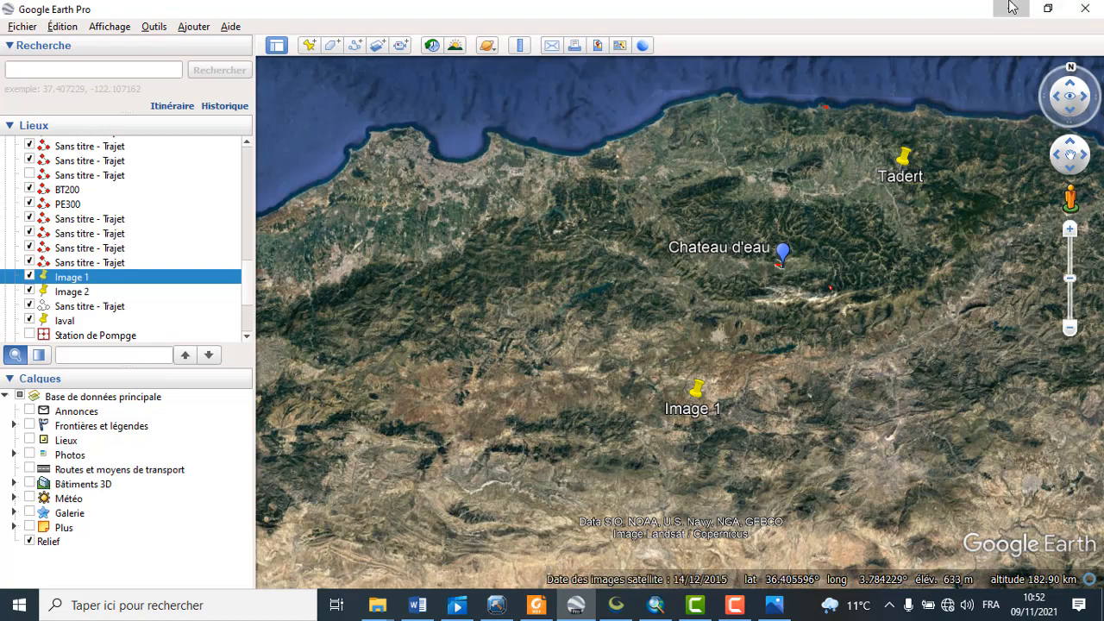
pyautogui.click(580, 605)
pyautogui.click(615, 612)
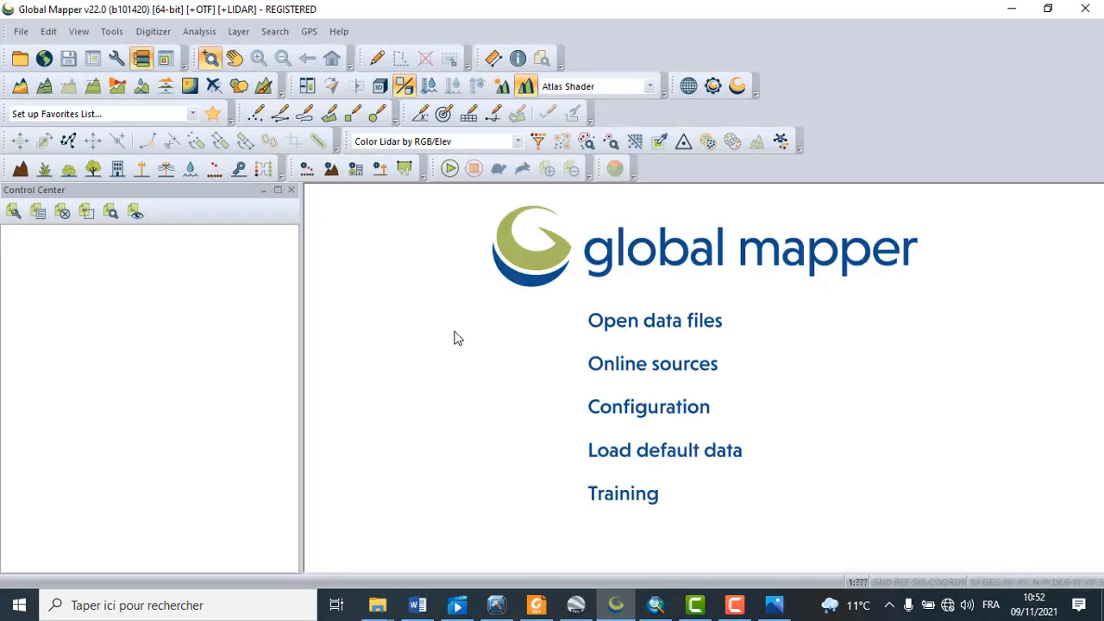
pyautogui.click(1011, 9)
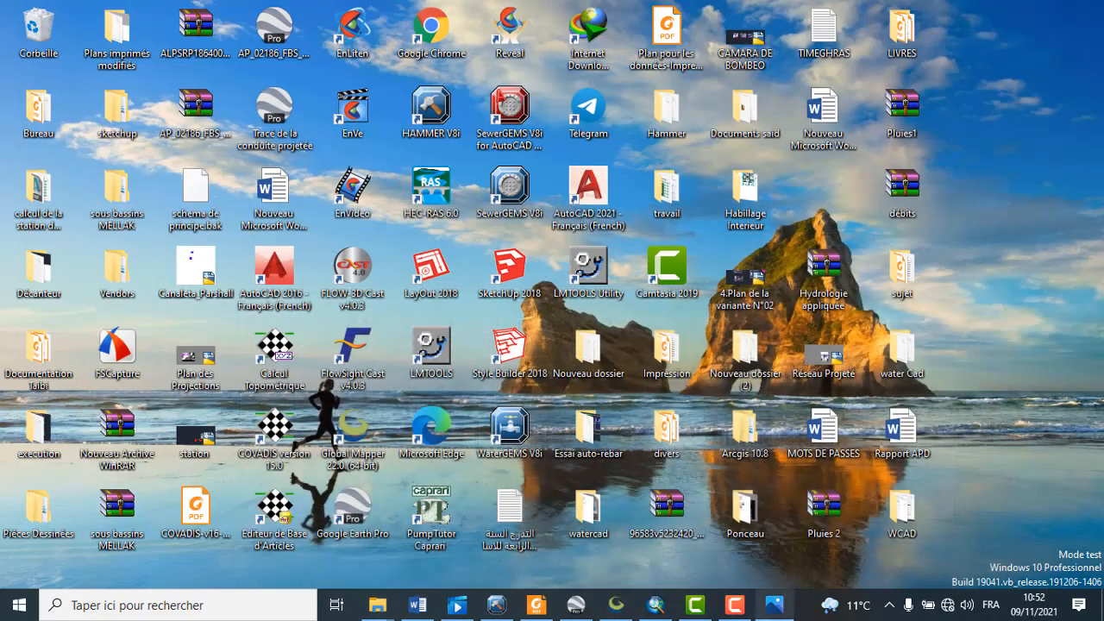
pyautogui.click(658, 607)
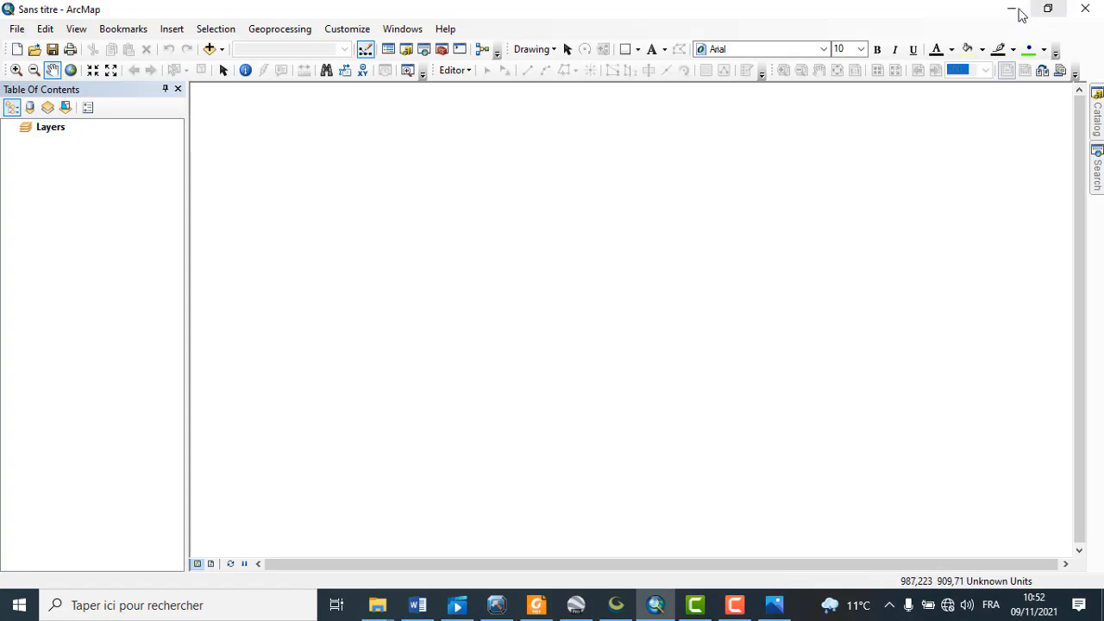
pyautogui.click(1015, 10)
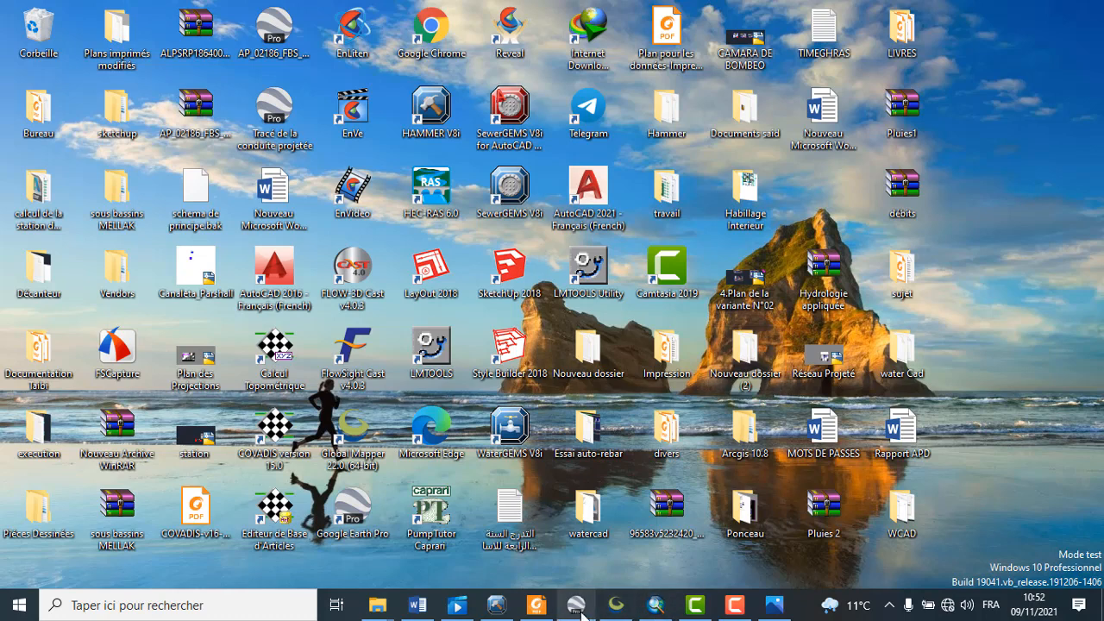
# - Show the Calage de Cartes folder and look over the scanned topographic map Carte.tif in Photos
pyautogui.moveTo(384, 615)
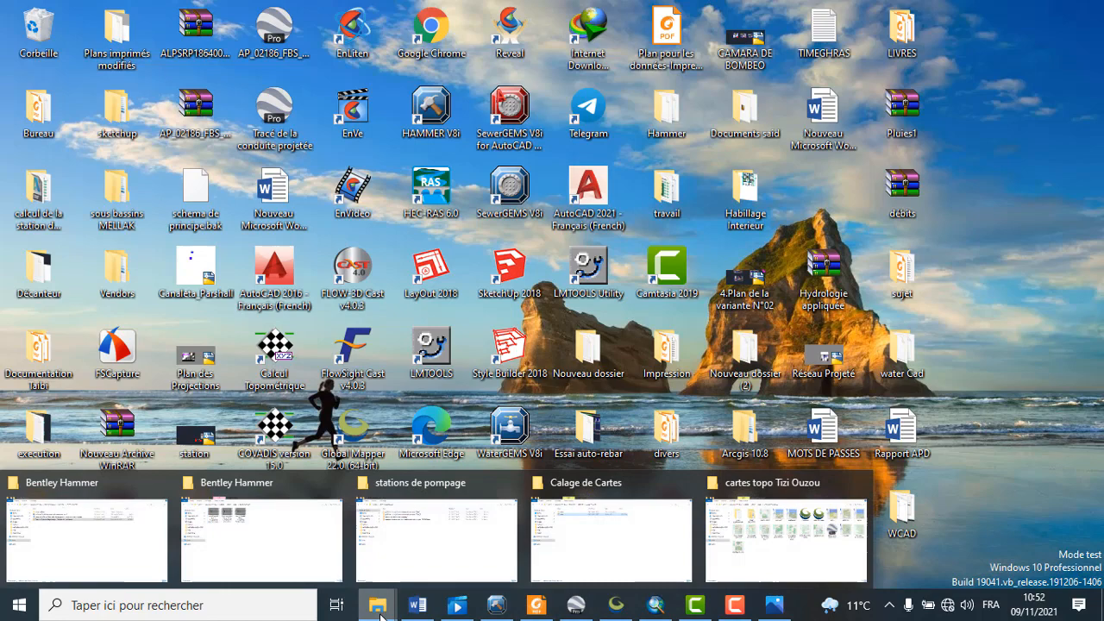
pyautogui.click(565, 573)
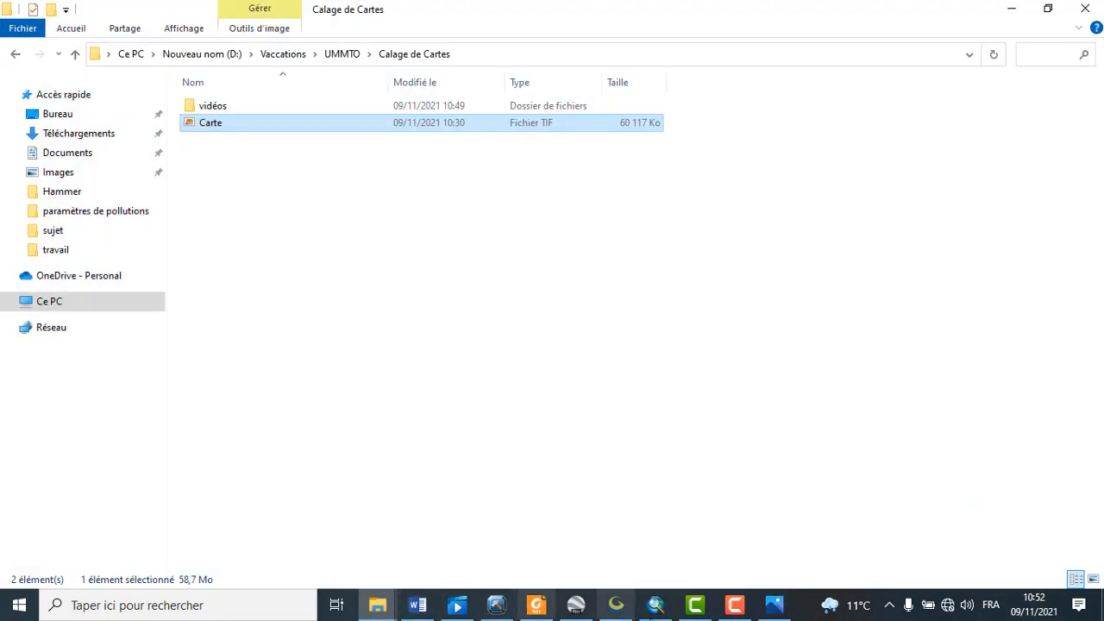
pyautogui.click(775, 606)
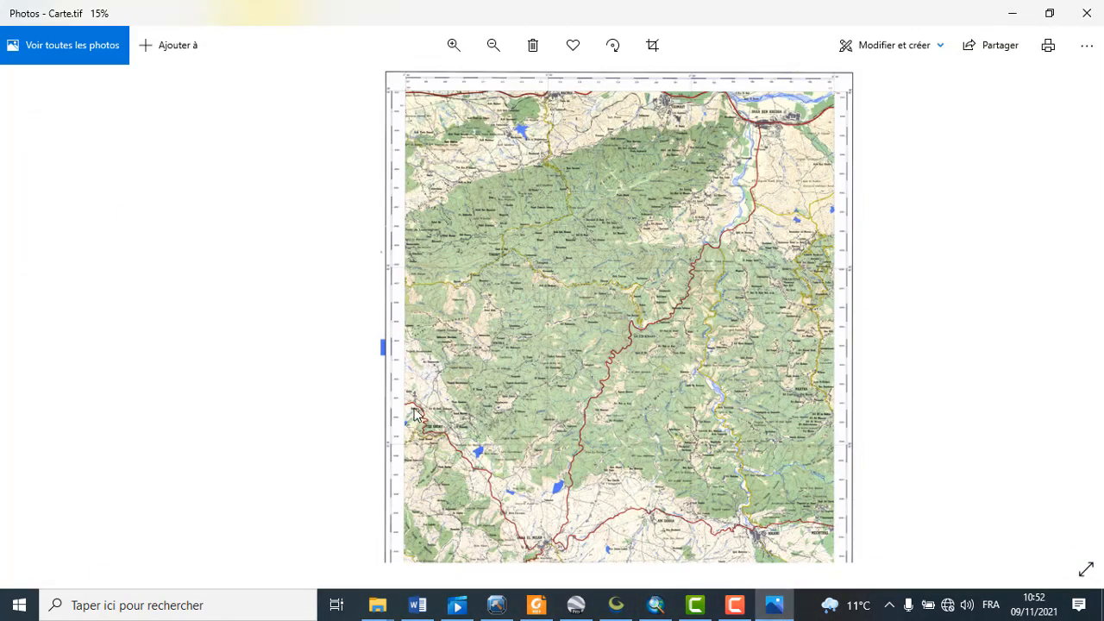
pyautogui.scroll(2, 518, 241)
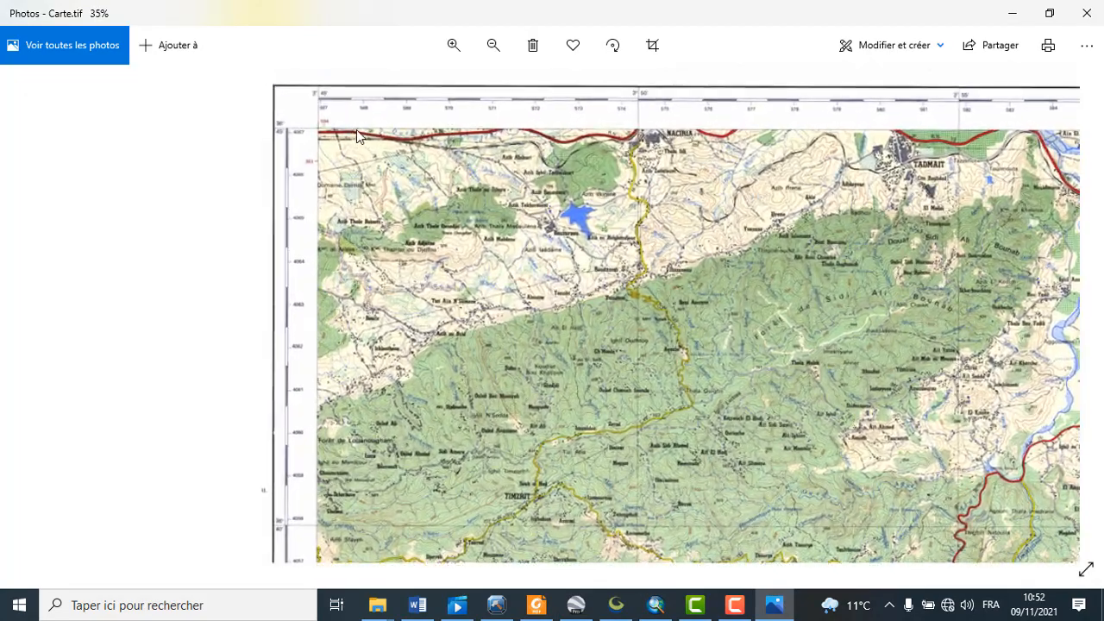
pyautogui.scroll(-2, 357, 129)
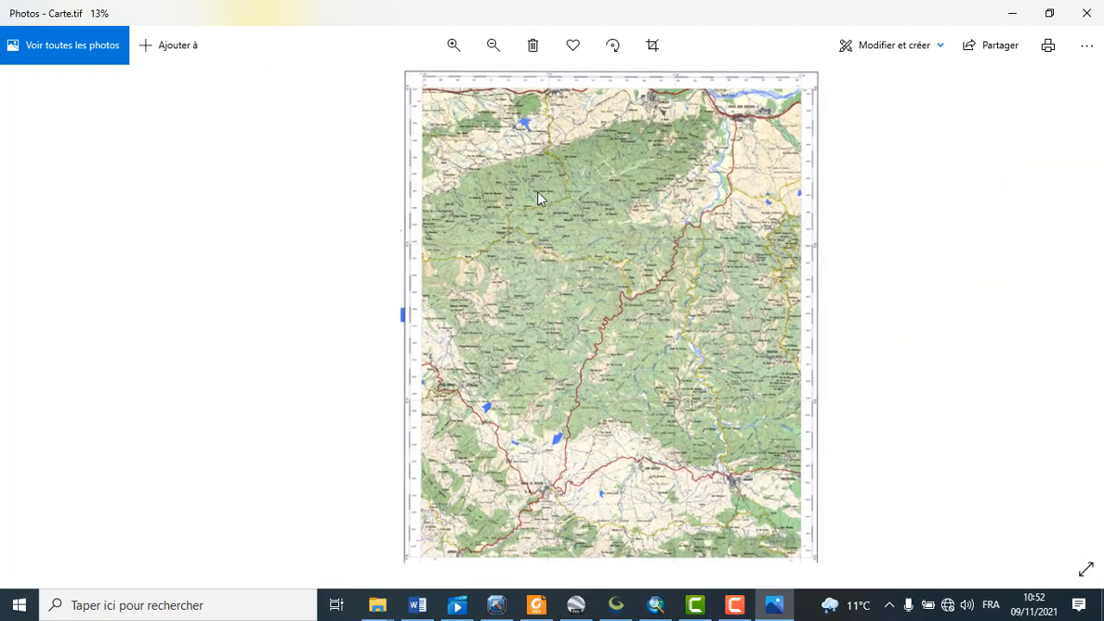
# - Put the map image away, look at the empty Global Mapper workspace and minimise it
pyautogui.click(1012, 13)
pyautogui.click(617, 606)
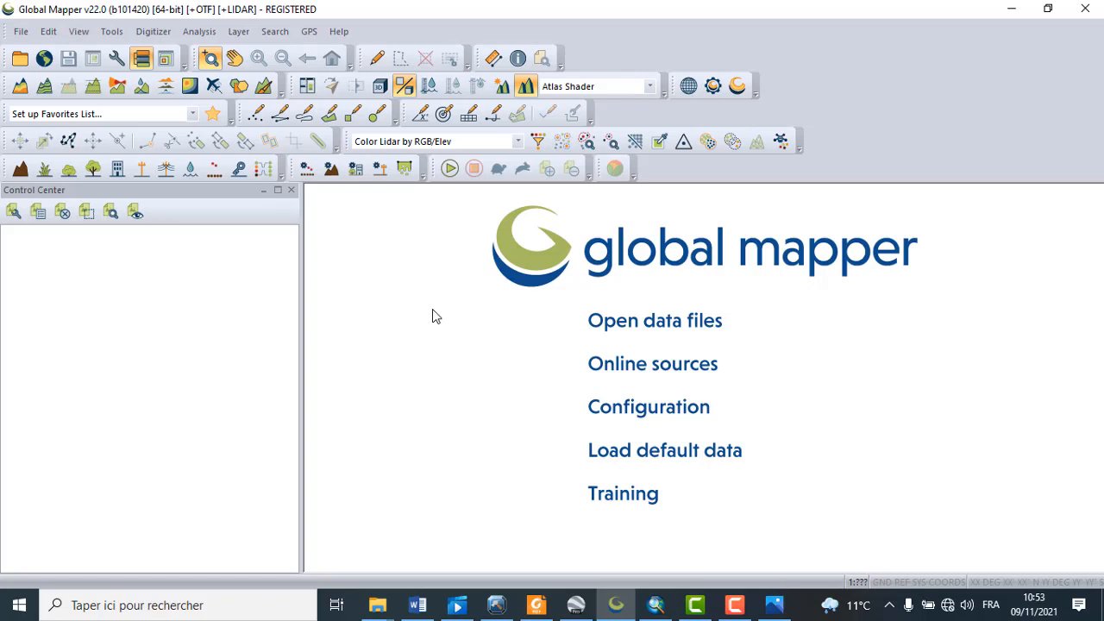
pyautogui.click(1011, 9)
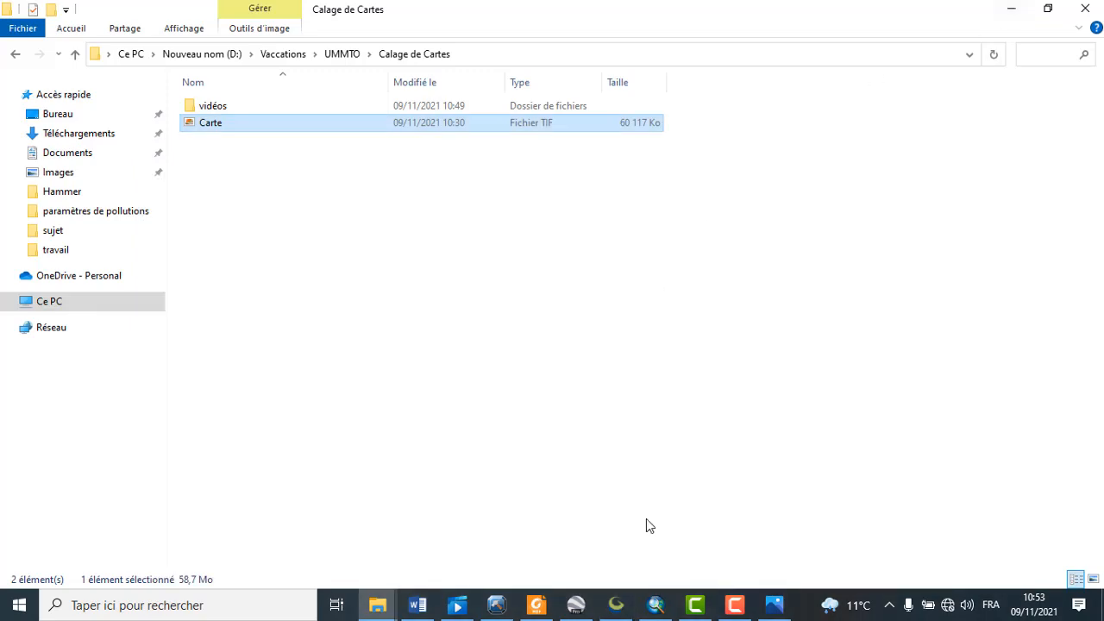
# - Return to Carte.tif in Photos and examine the coordinates printed at the map's northwest corner
pyautogui.click(780, 608)
pyautogui.scroll(2, 460, 143)
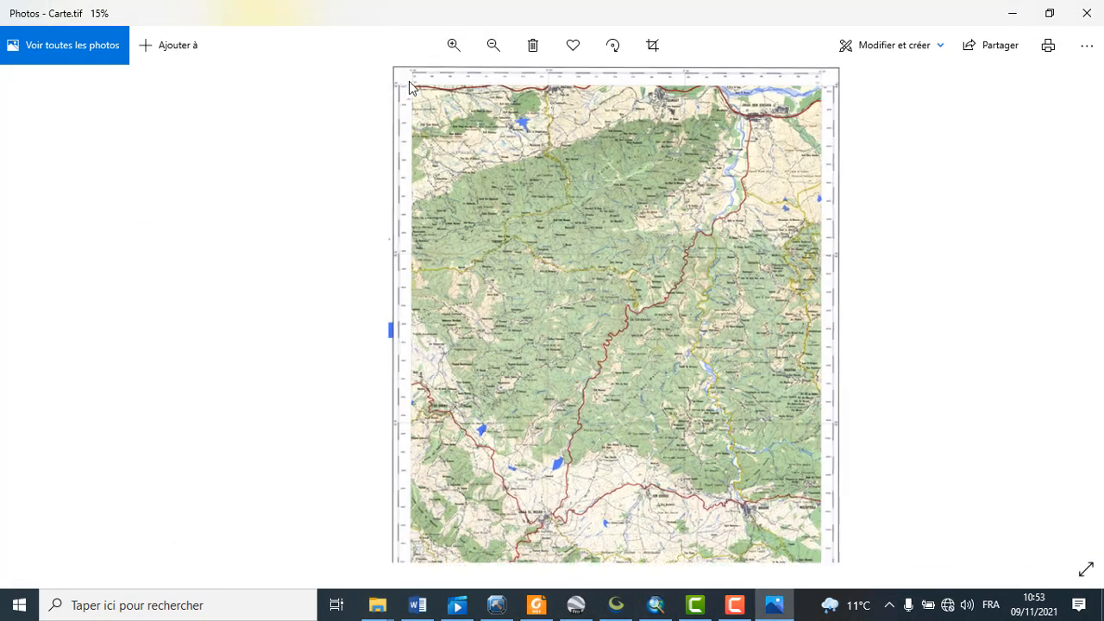
pyautogui.scroll(5, 395, 69)
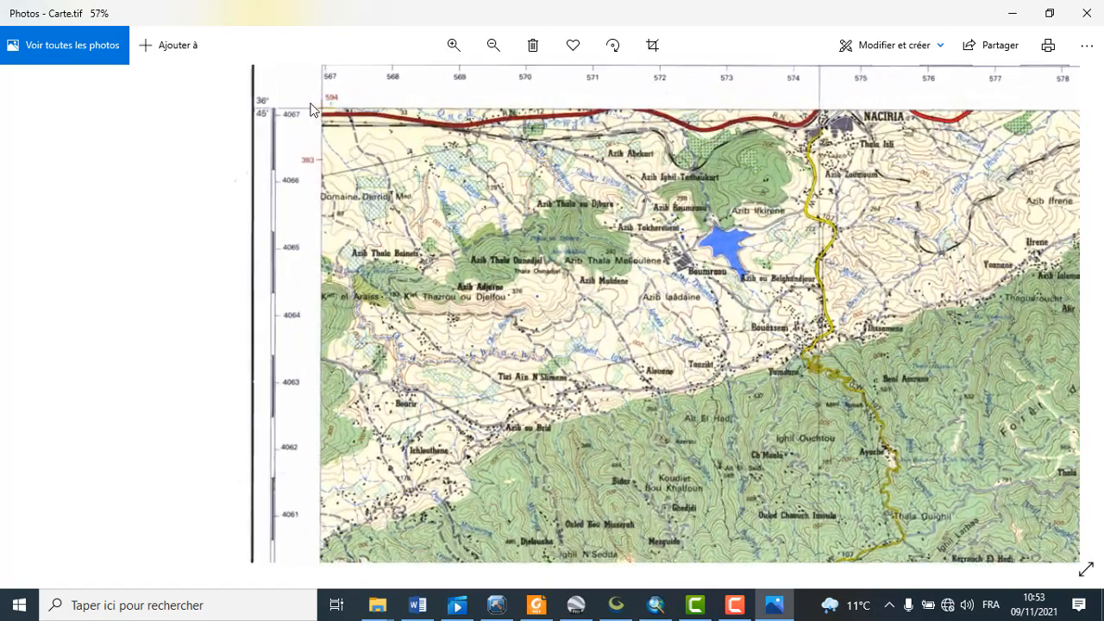
pyautogui.moveTo(312, 109); pyautogui.dragTo(311, 195)
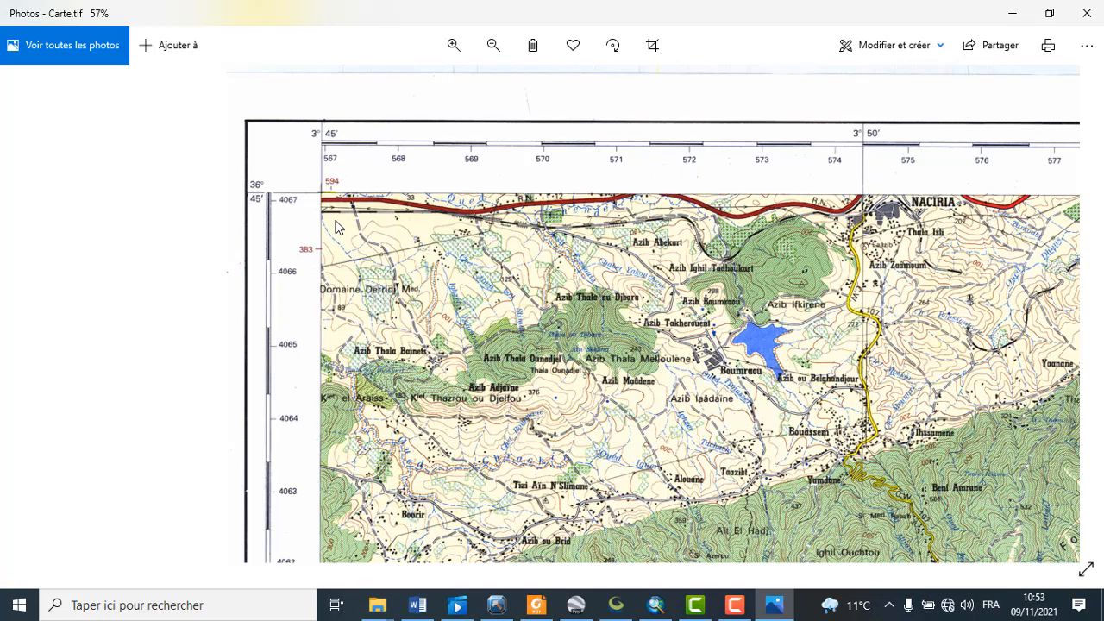
pyautogui.scroll(3, 286, 191)
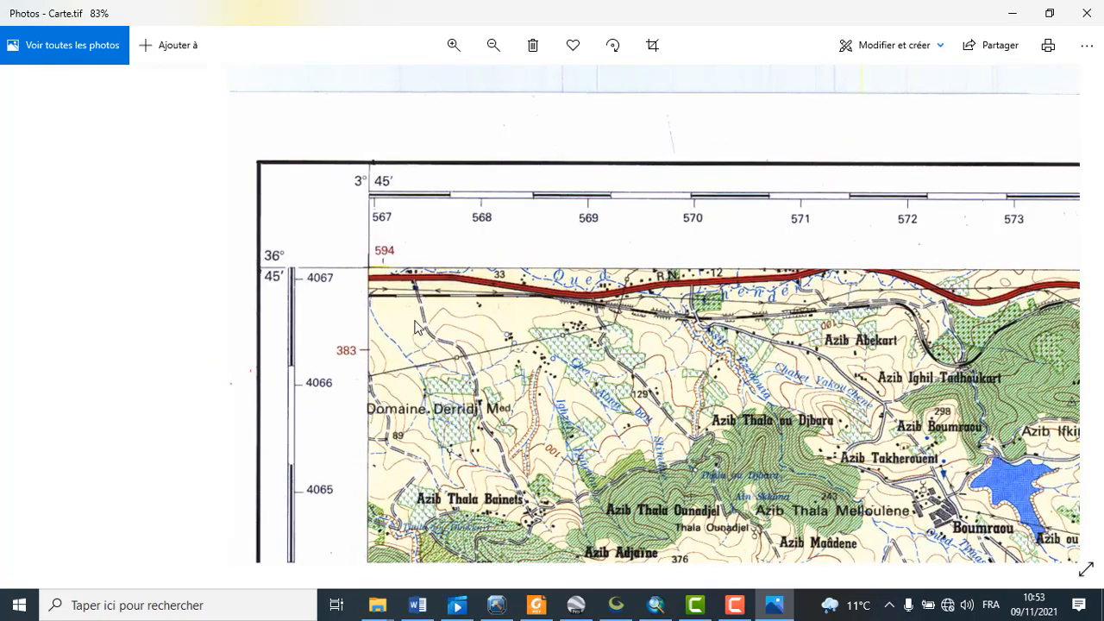
pyautogui.scroll(-3, 401, 325)
pyautogui.scroll(-3, 375, 282)
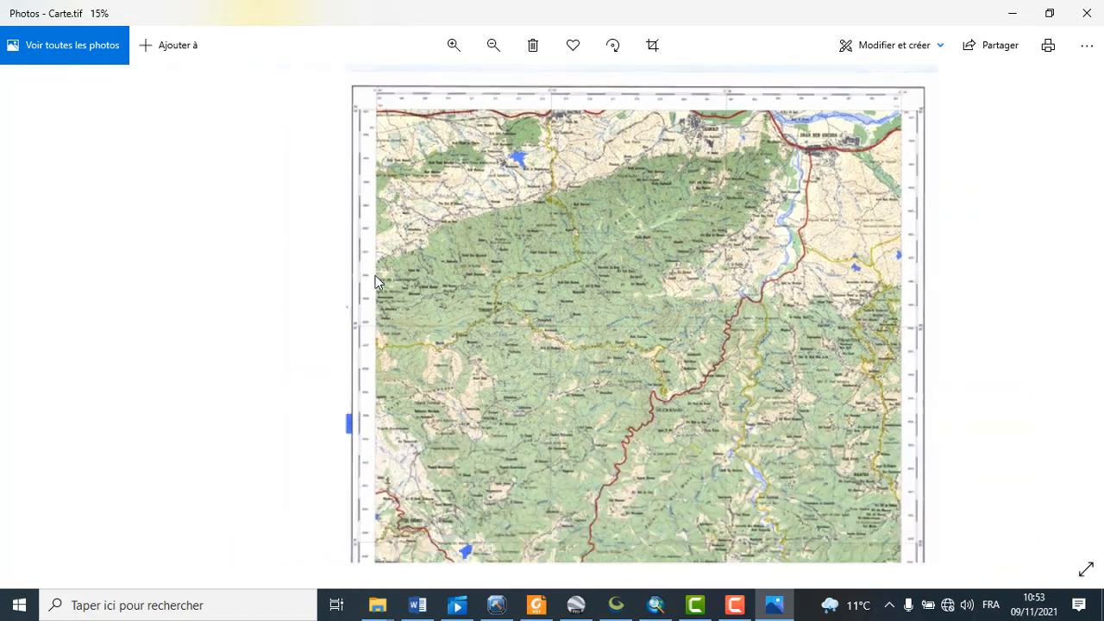
# - Examine the coordinates printed at the northeast corner of the map, near Draâ Ben Khedda
pyautogui.scroll(3, 895, 99)
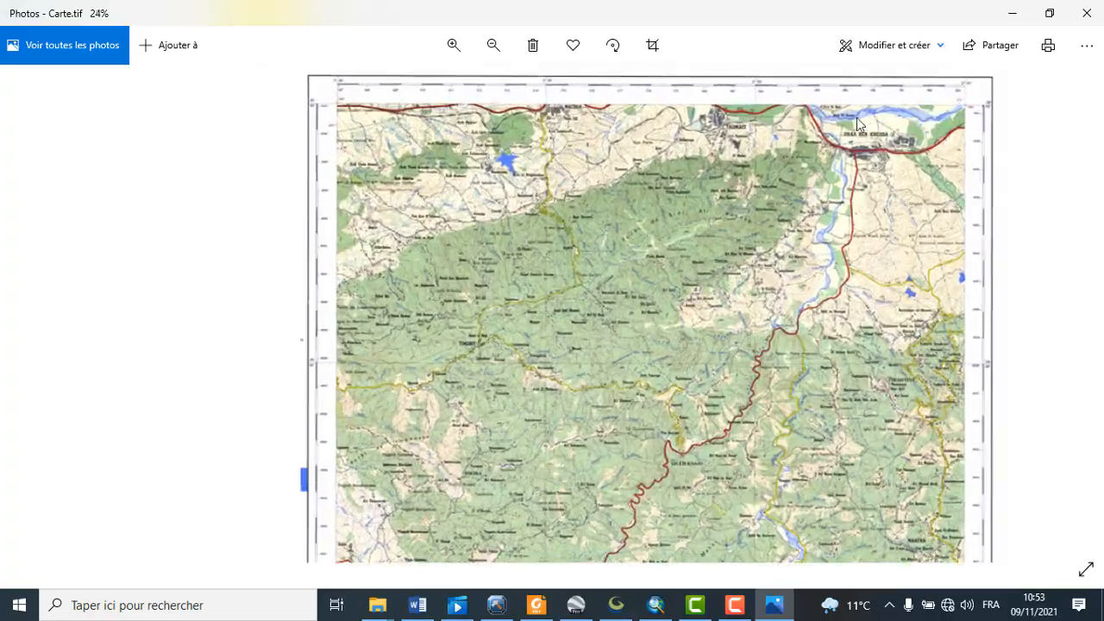
pyautogui.scroll(3, 1012, 131)
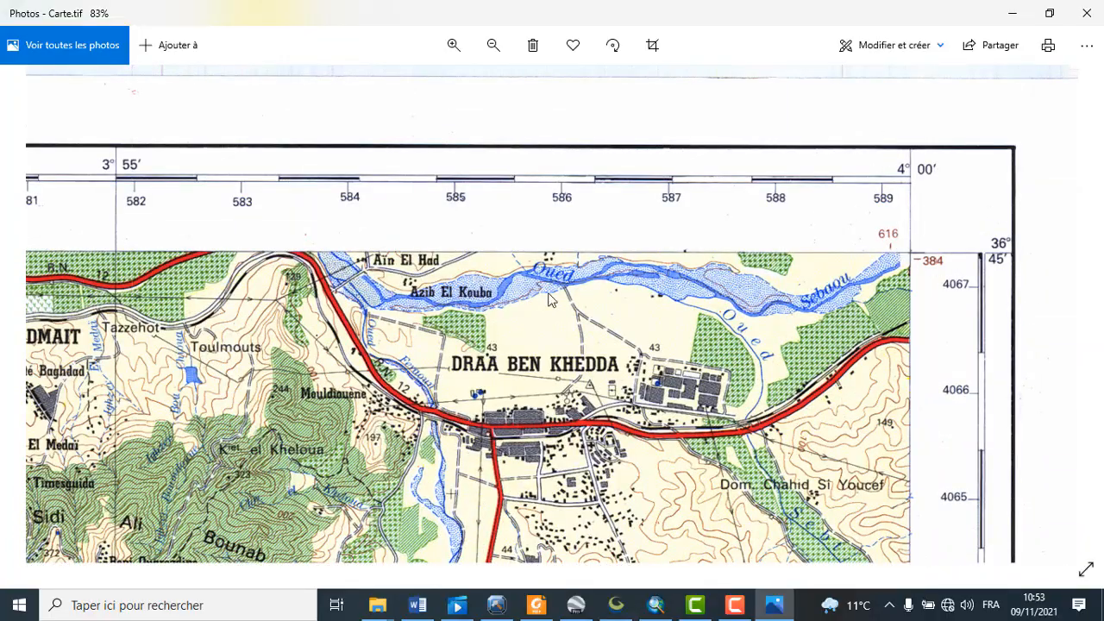
pyautogui.scroll(-3, 675, 270)
# - Read the latitude and longitude at the map's northwest corner again and switch to Google Earth Pro
pyautogui.scroll(3, 265, 222)
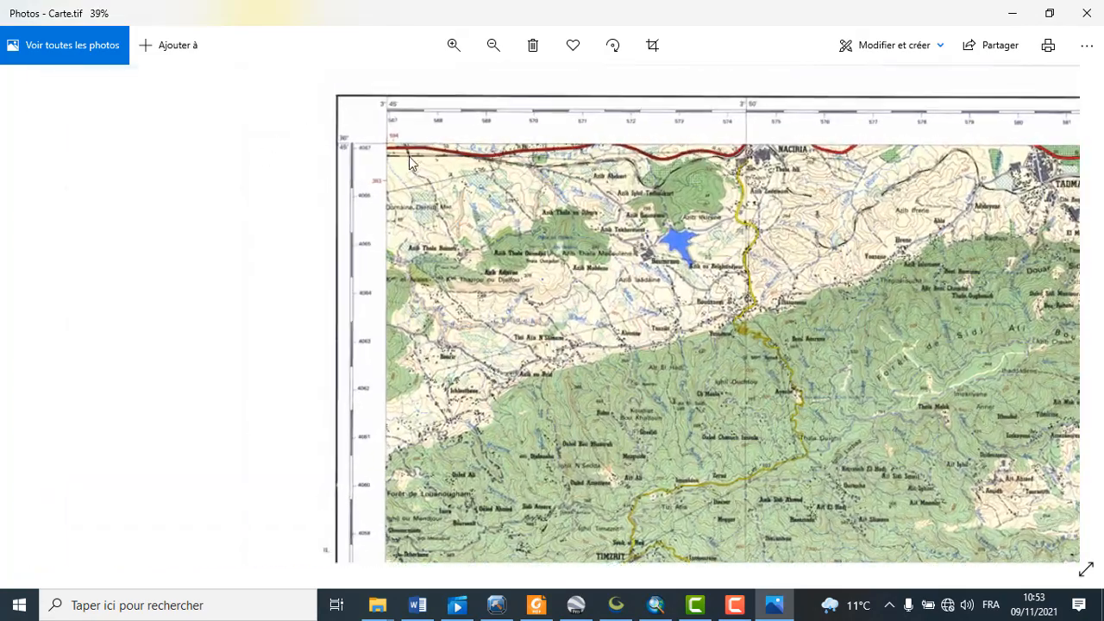
pyautogui.scroll(2, 374, 245)
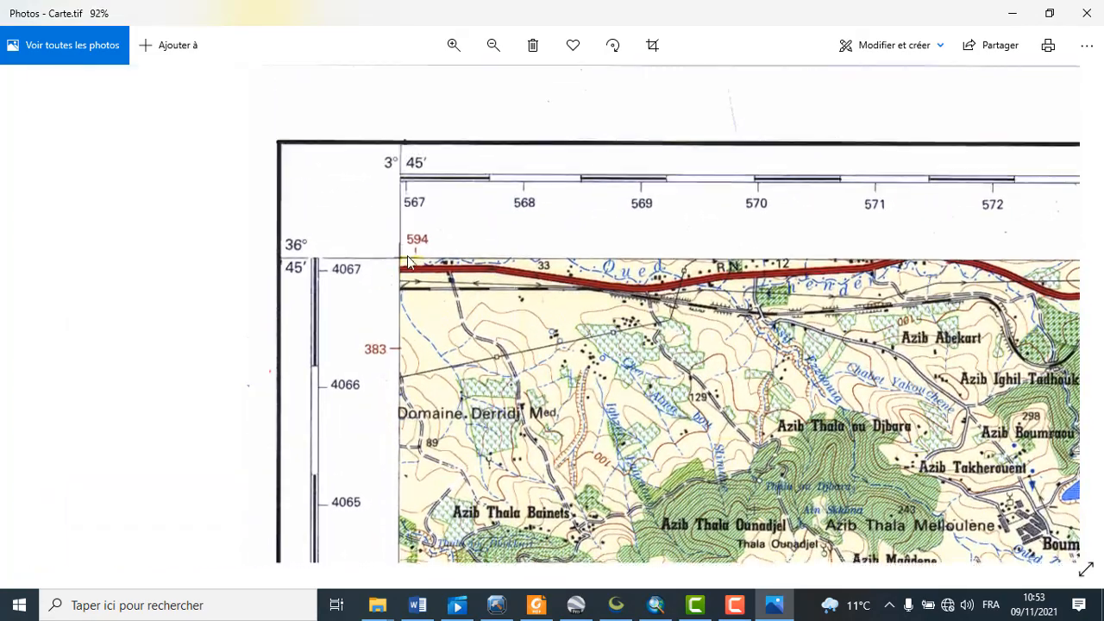
pyautogui.scroll(1, 414, 260)
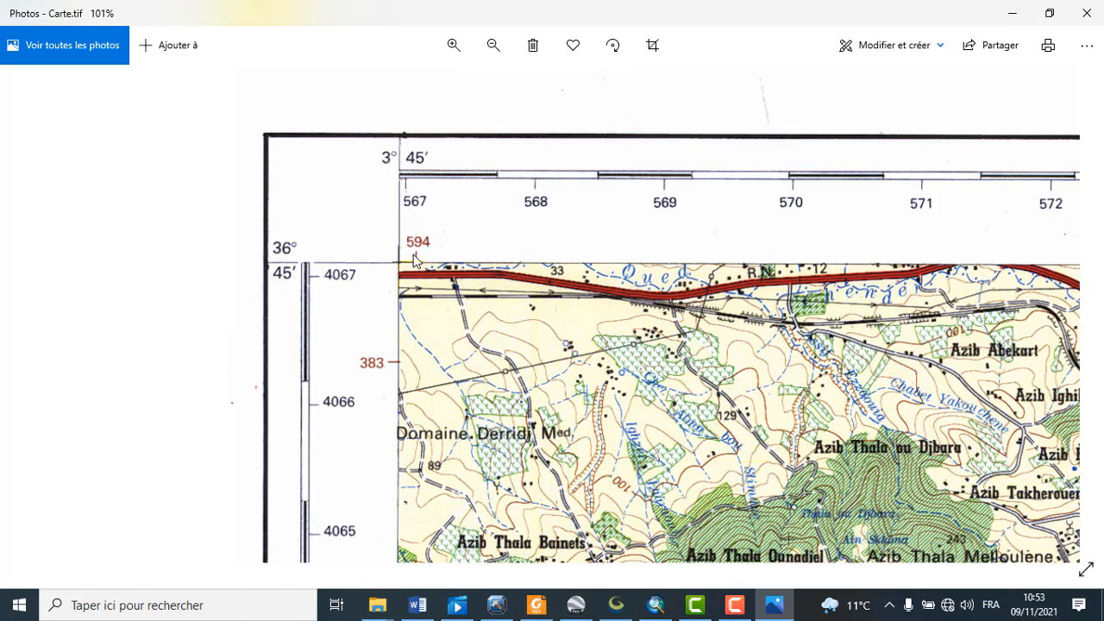
pyautogui.click(575, 605)
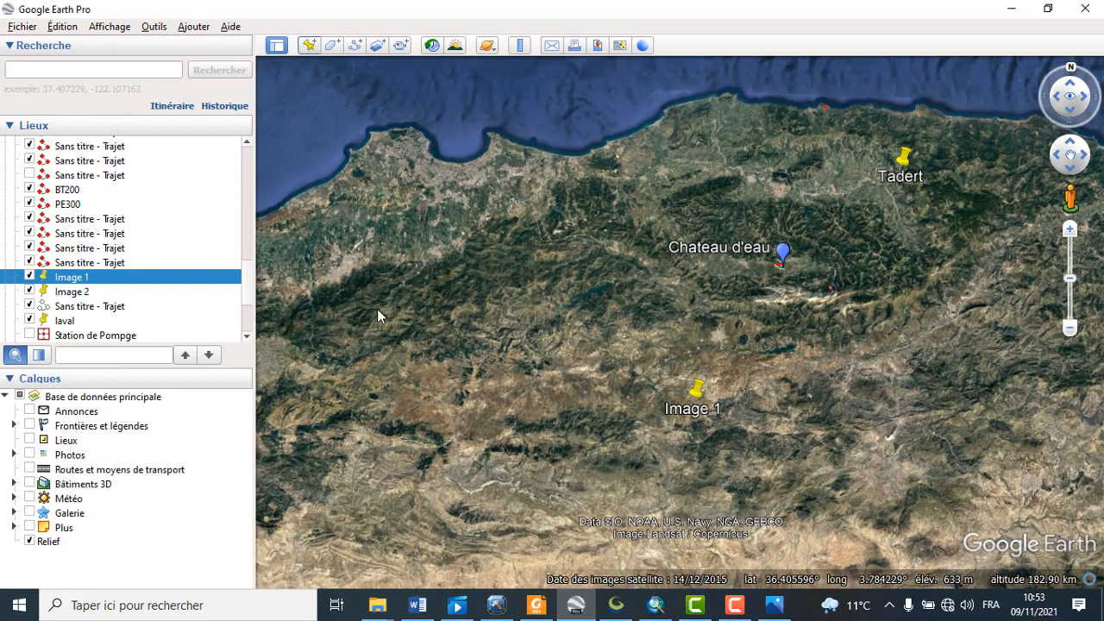
pyautogui.hotkey('ctrl', 'shift', 'p')
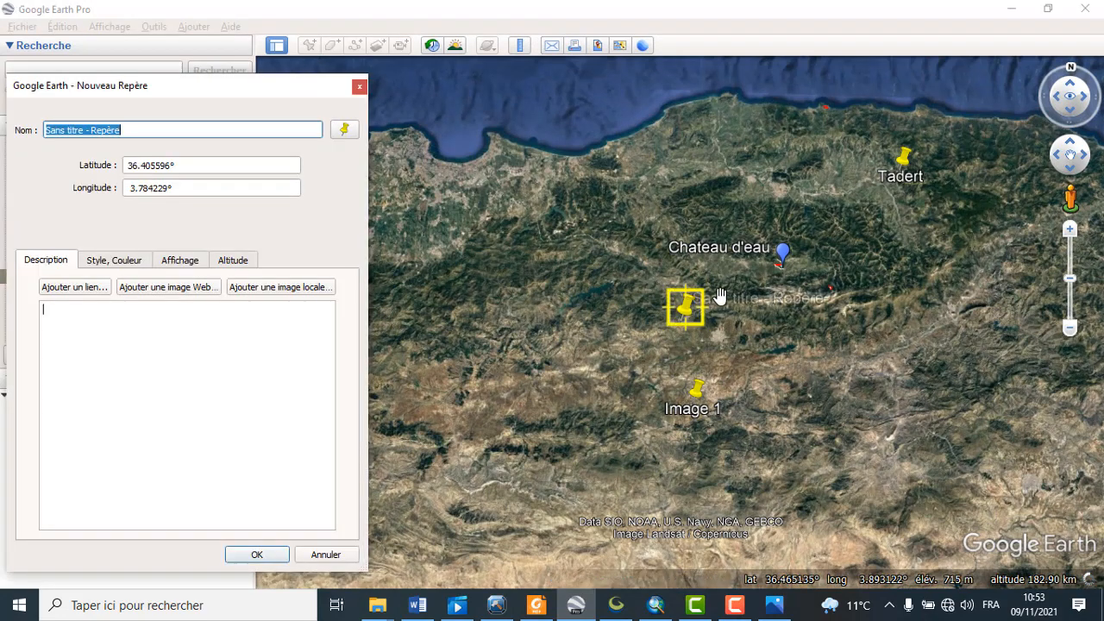
pyautogui.click(345, 131)
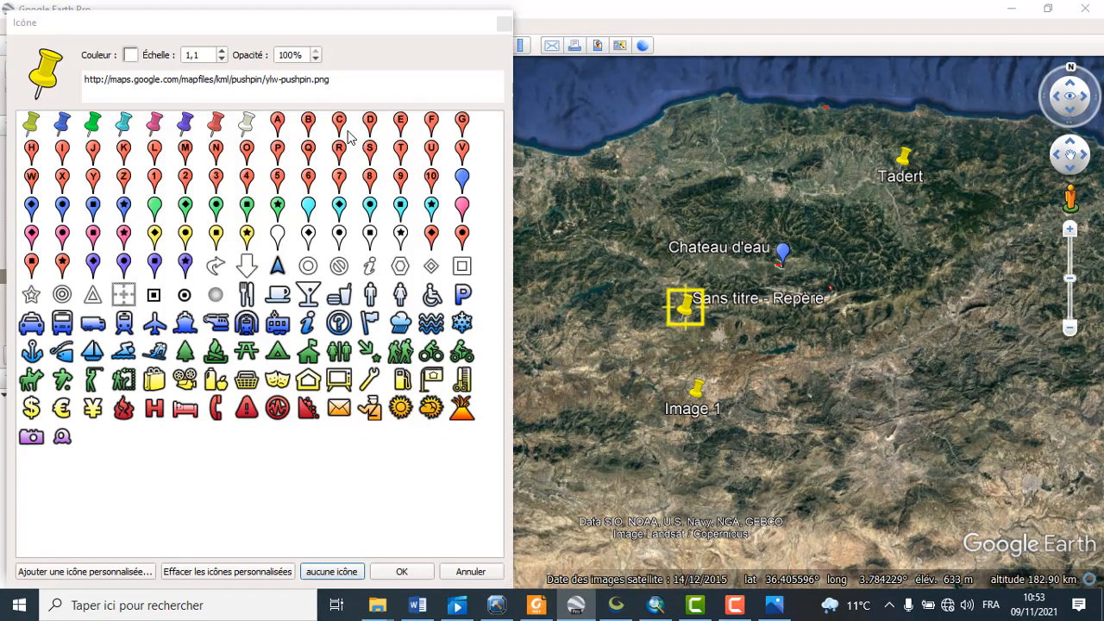
pyautogui.click(184, 296)
pyautogui.click(412, 574)
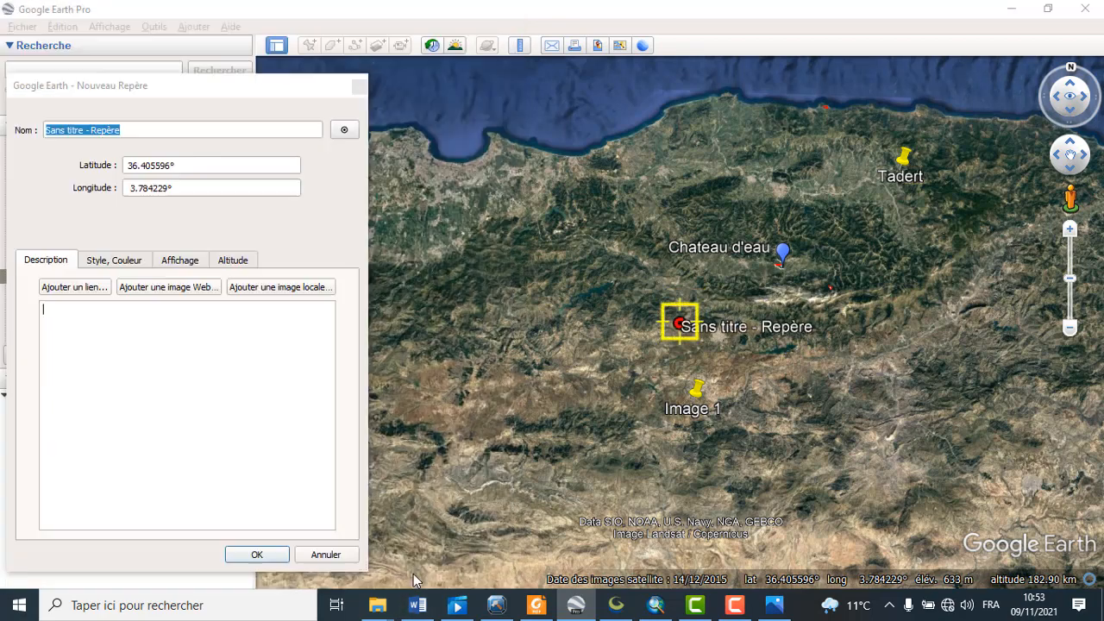
pyautogui.moveTo(124, 136); pyautogui.dragTo(1, 136)
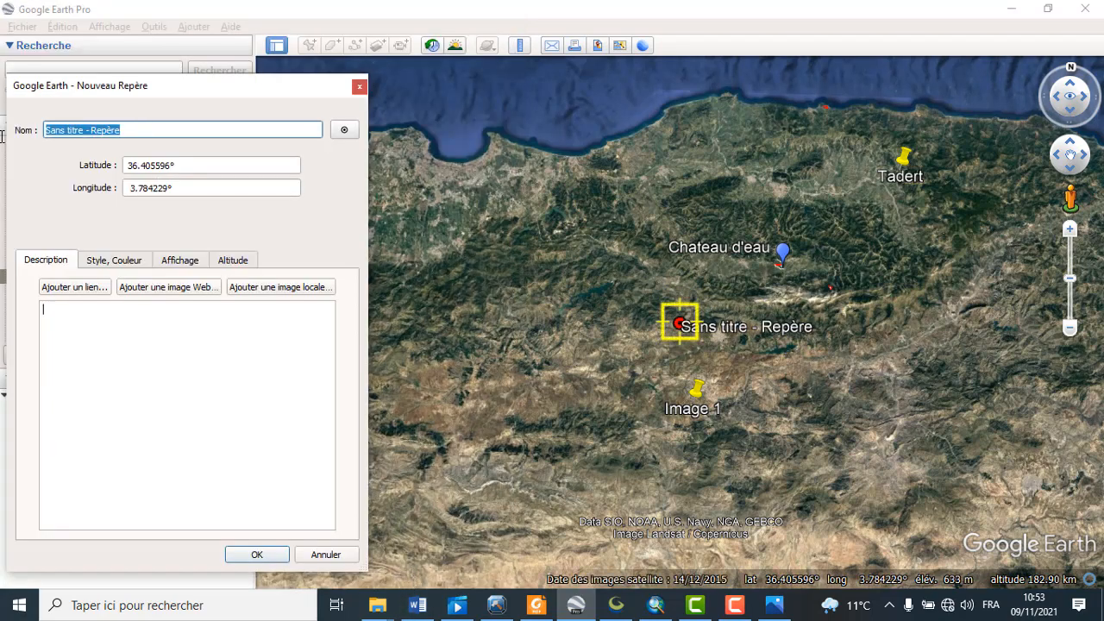
pyautogui.write('1')
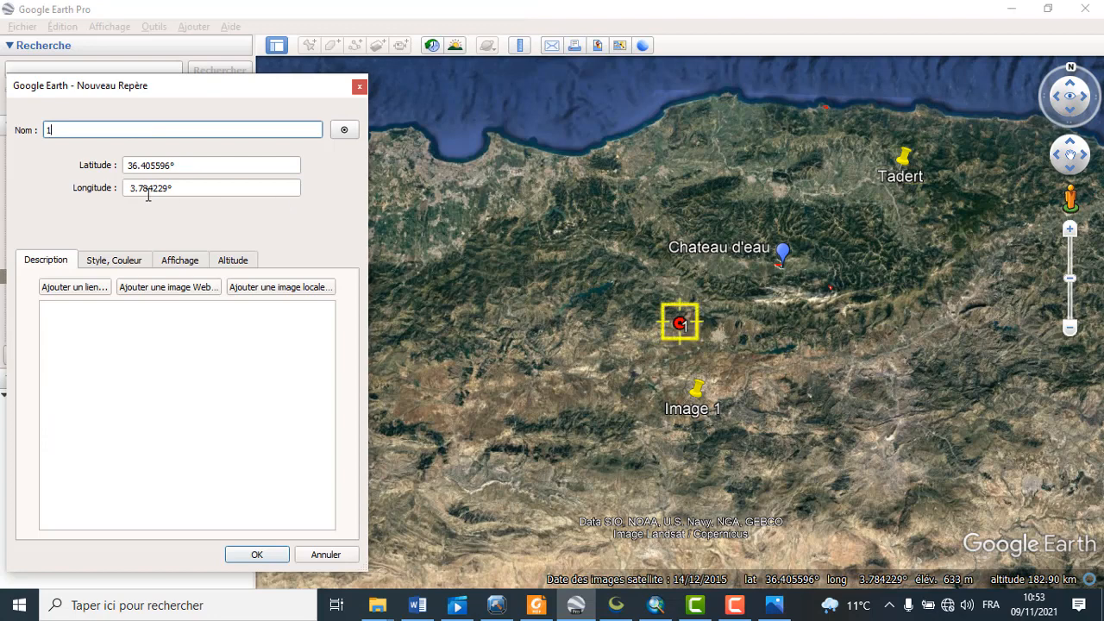
pyautogui.click(218, 166)
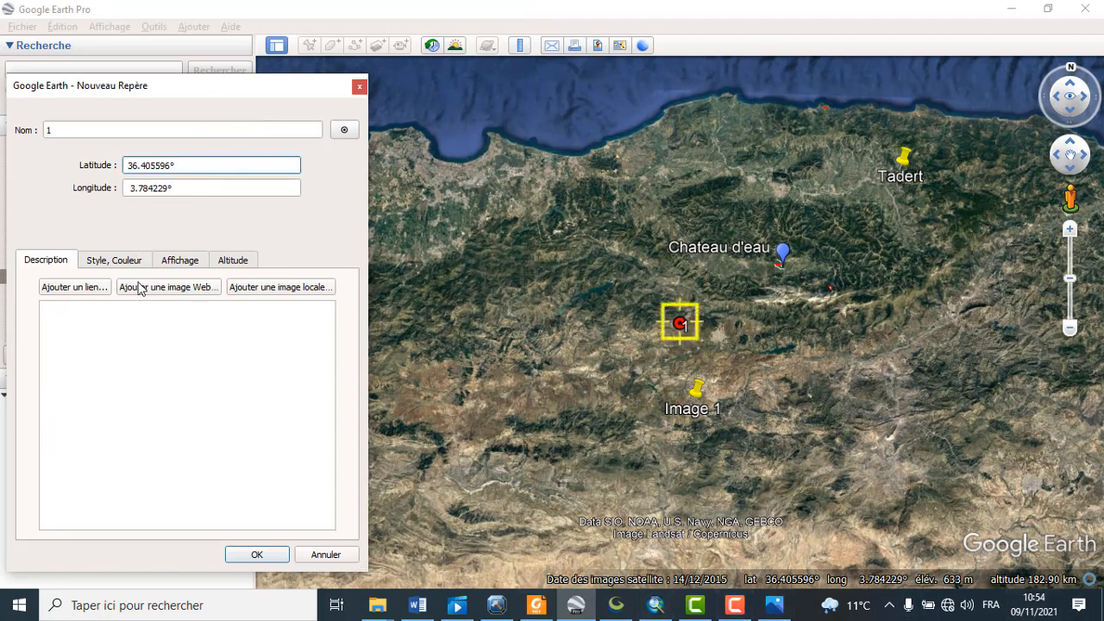
pyautogui.click(360, 87)
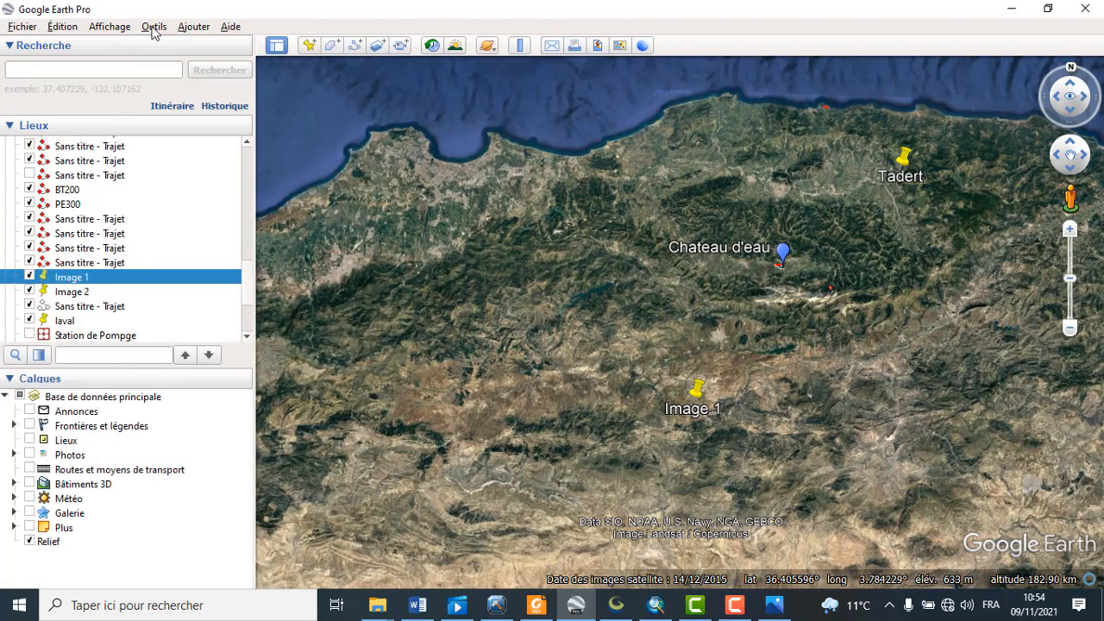
# - Set the latitude/longitude display in the Google Earth options to degrees, minutes, seconds
pyautogui.click(122, 31)
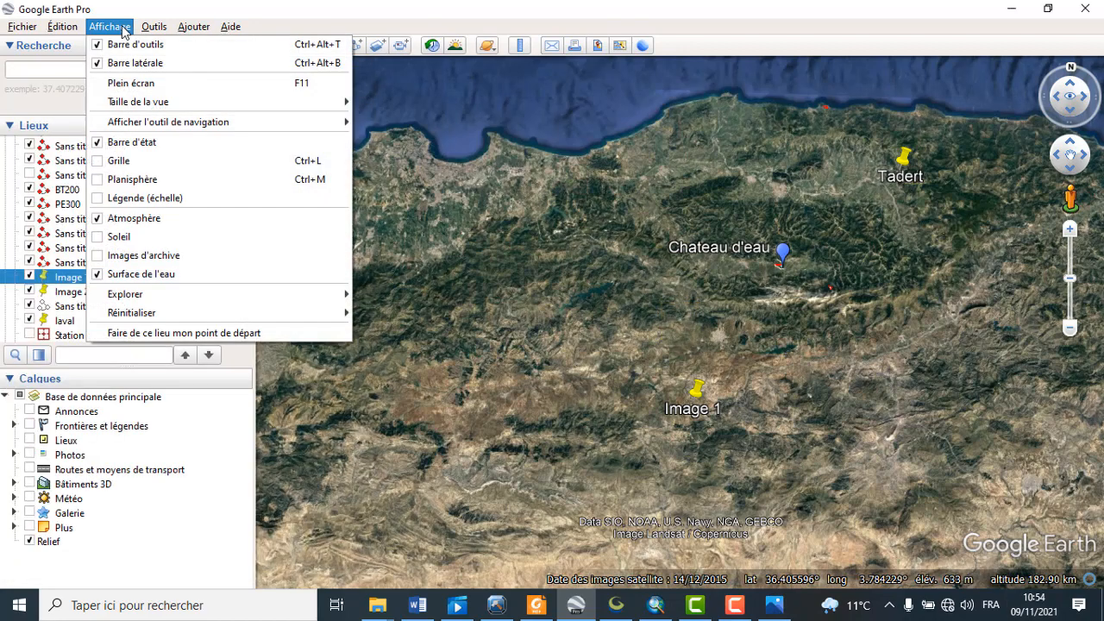
pyautogui.moveTo(155, 26)
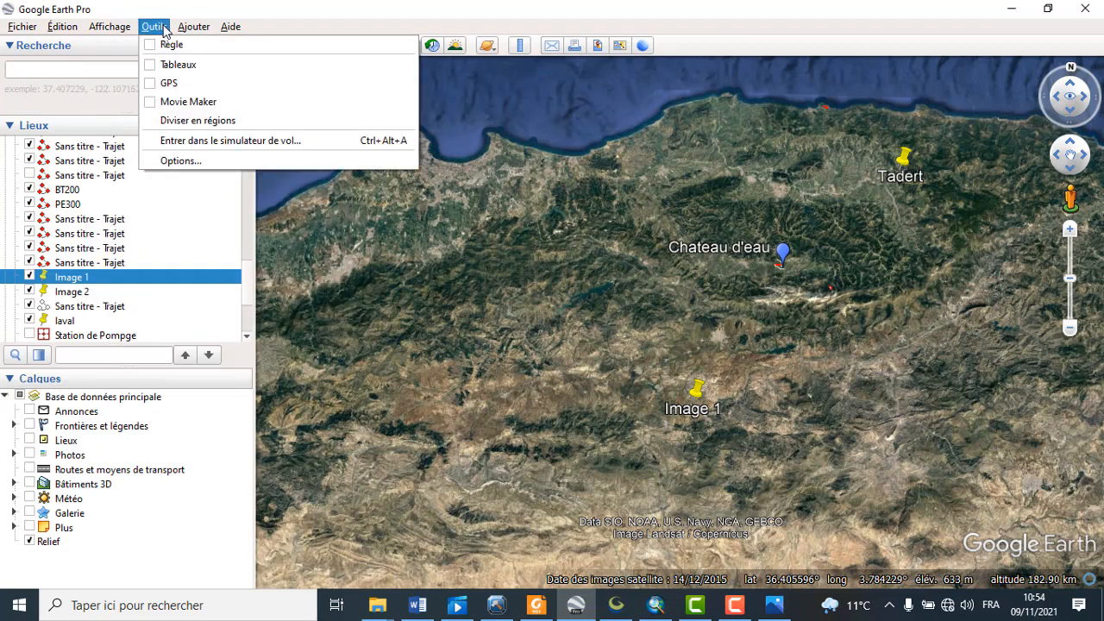
pyautogui.click(198, 169)
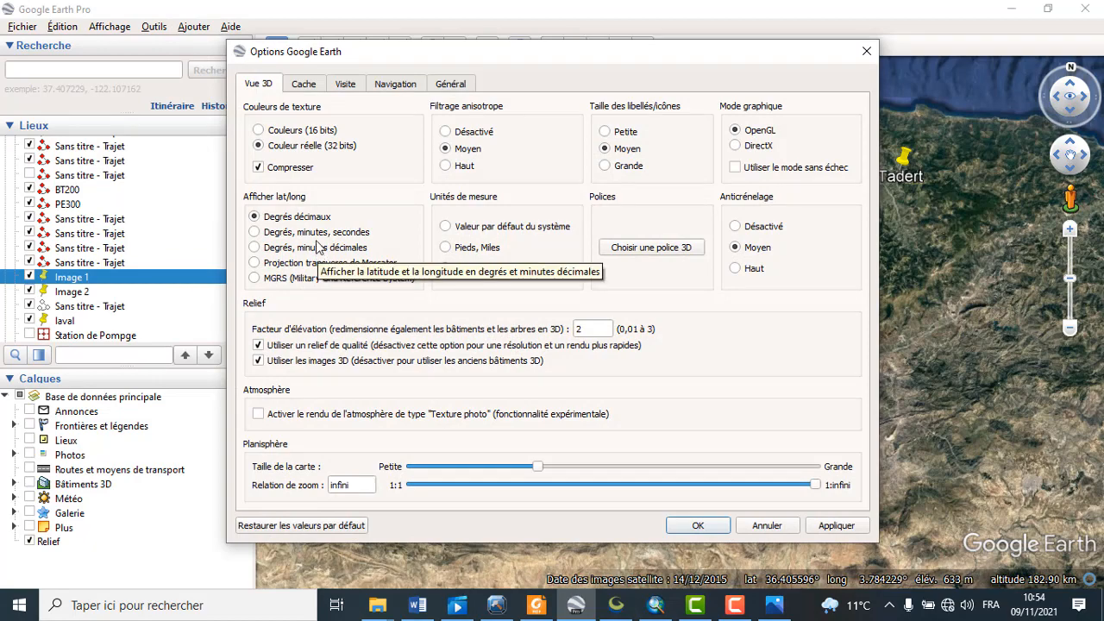
pyautogui.click(265, 234)
pyautogui.click(699, 525)
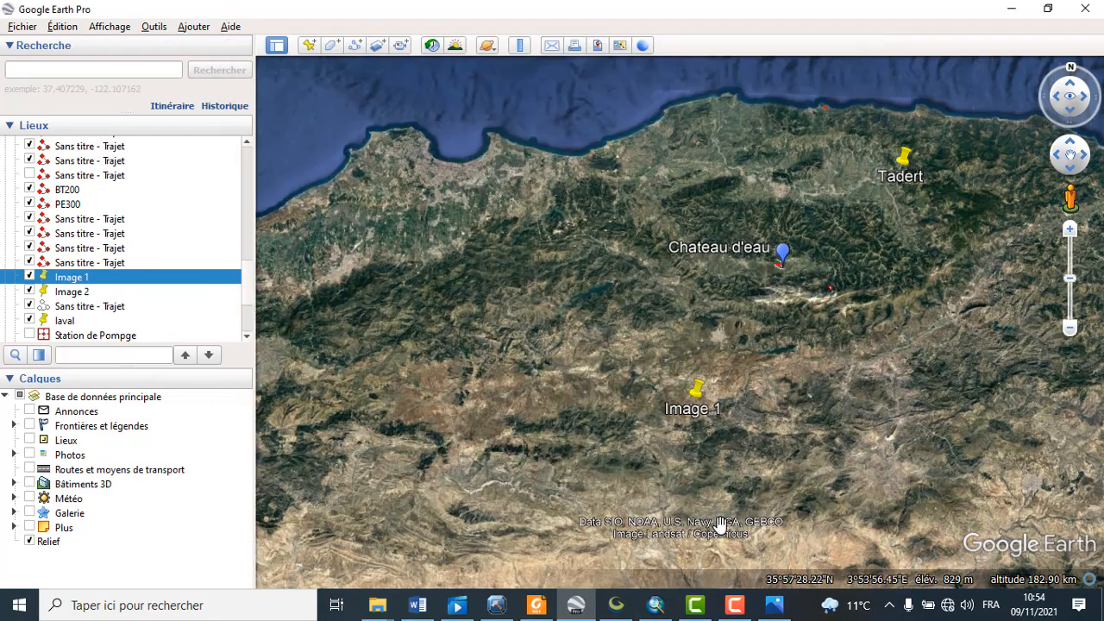
# - Create a new placemark named 1 and give it the black circle-with-dot icon (placemark_circle)
pyautogui.click(310, 46)
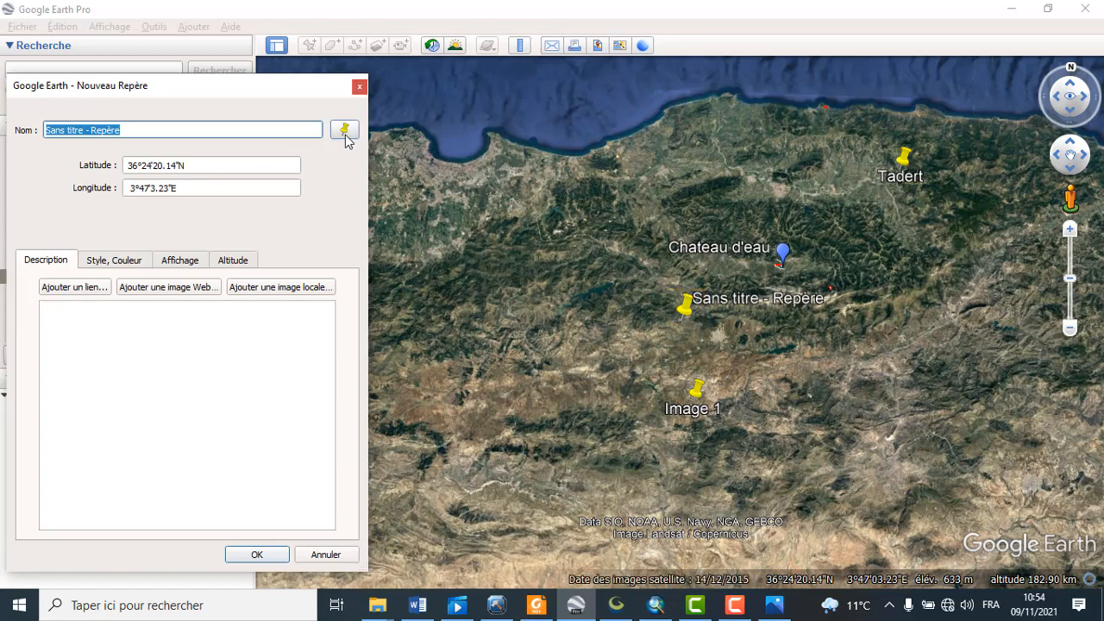
pyautogui.click(345, 131)
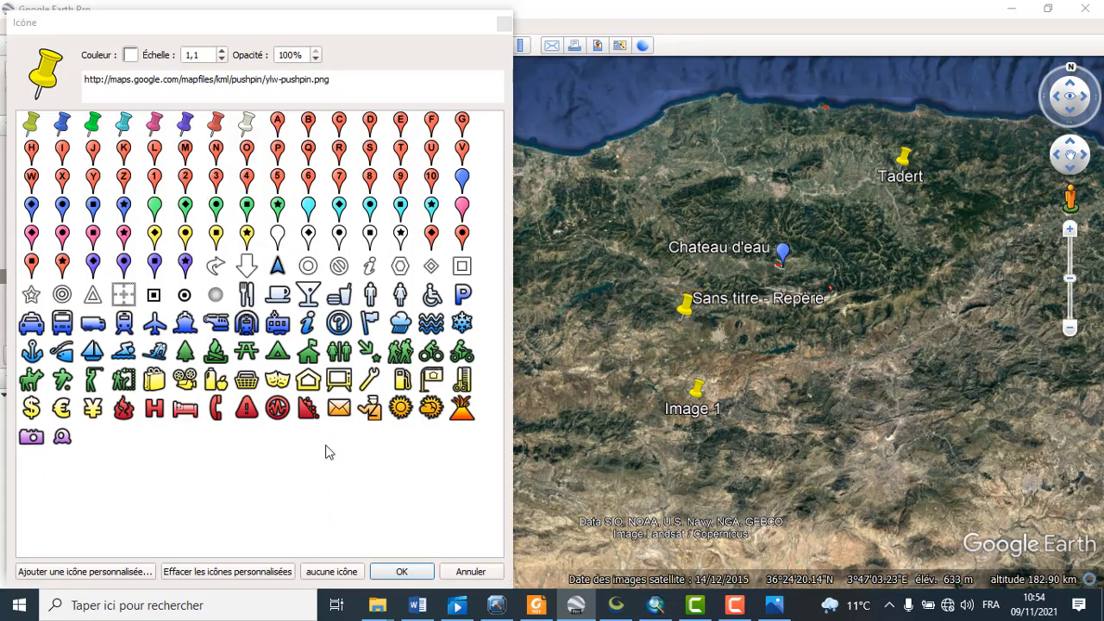
pyautogui.click(184, 295)
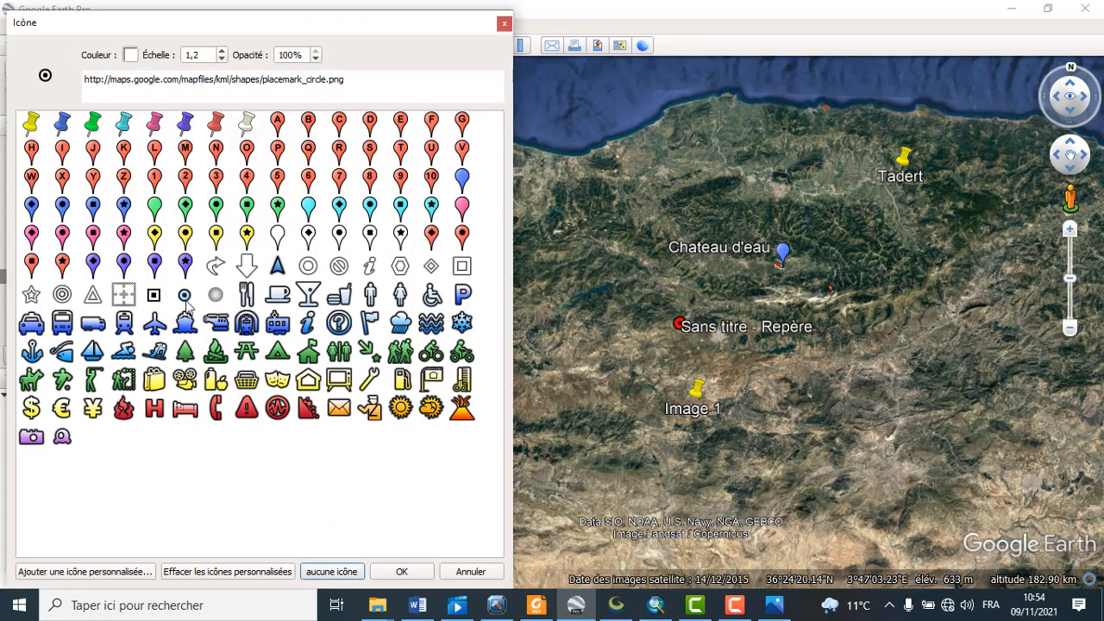
pyautogui.click(410, 571)
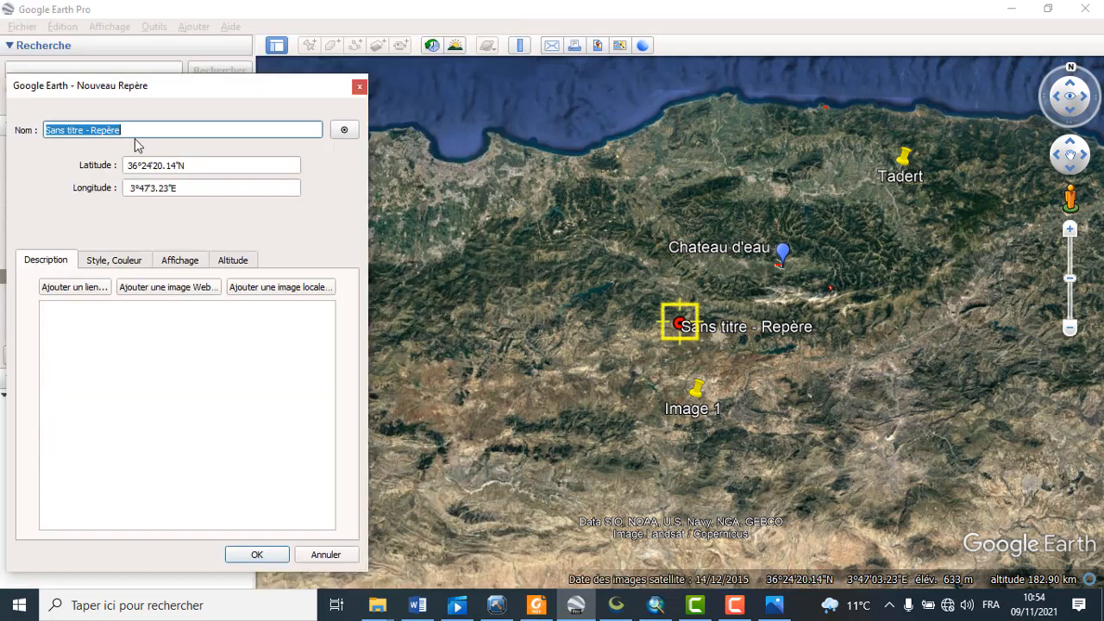
pyautogui.write('1')
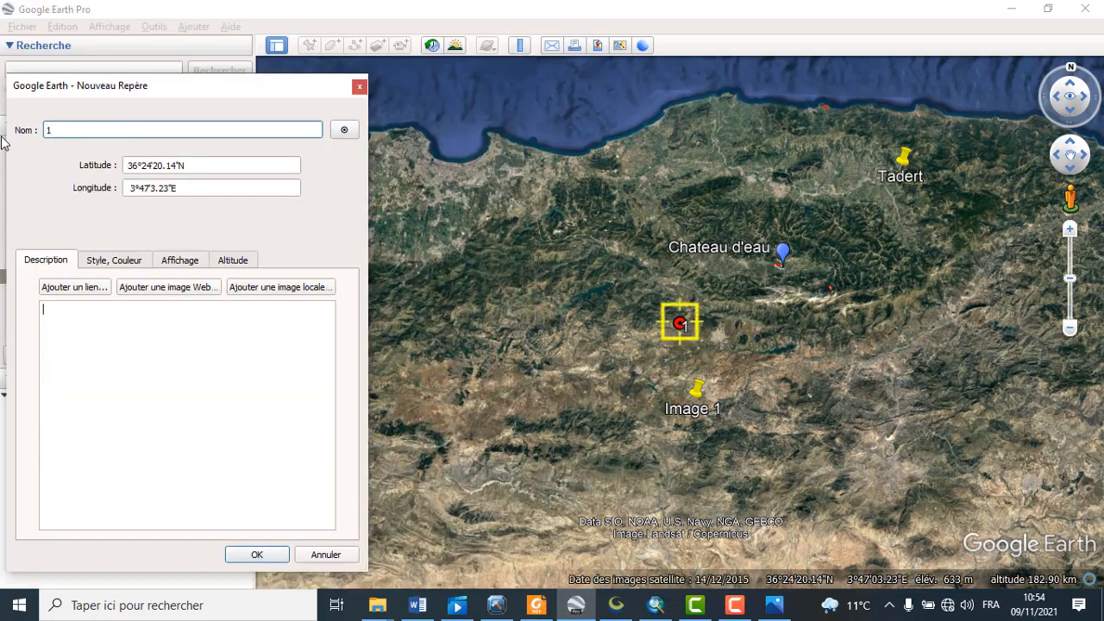
# - Consult the northwest corner of Carte.tif, then set placemark 1's latitude degrees and minutes to 3°45' and its longitude to 3°45'0"E
pyautogui.click(774, 604)
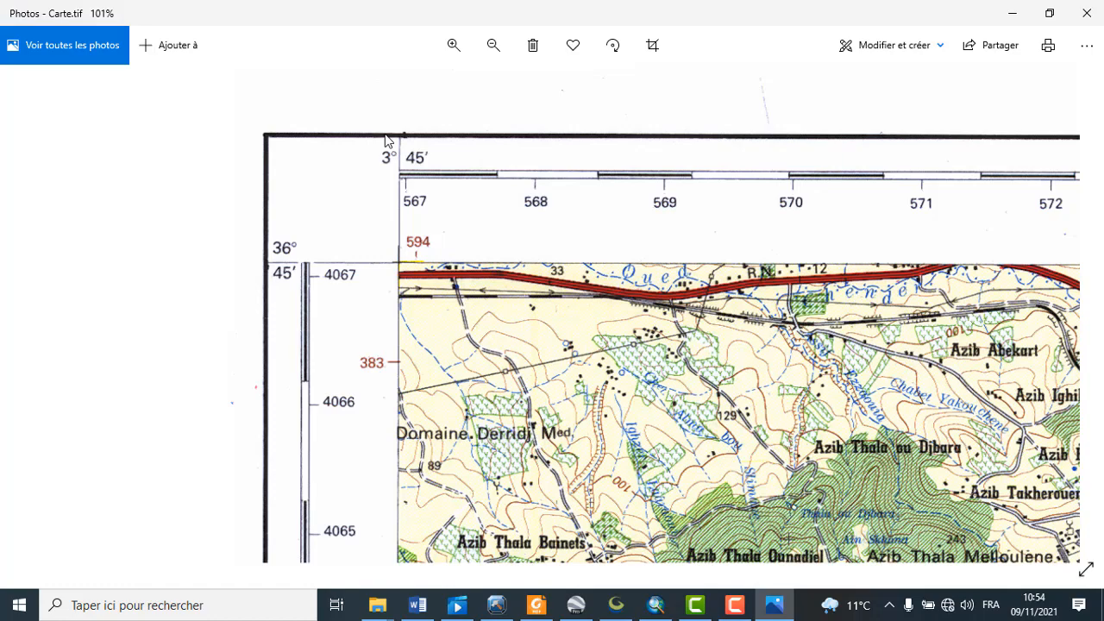
pyautogui.click(1016, 14)
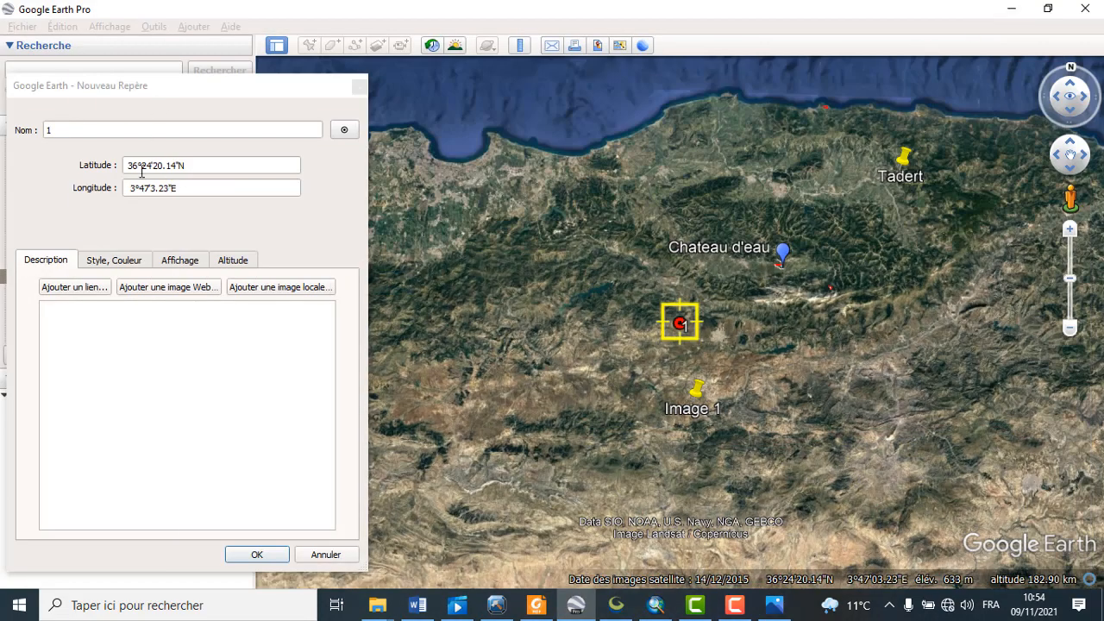
pyautogui.moveTo(140, 166)
pyautogui.mouseDown()
pyautogui.moveTo(127, 166)
pyautogui.moveTo(143, 168)
pyautogui.mouseUp()
pyautogui.write('03°')
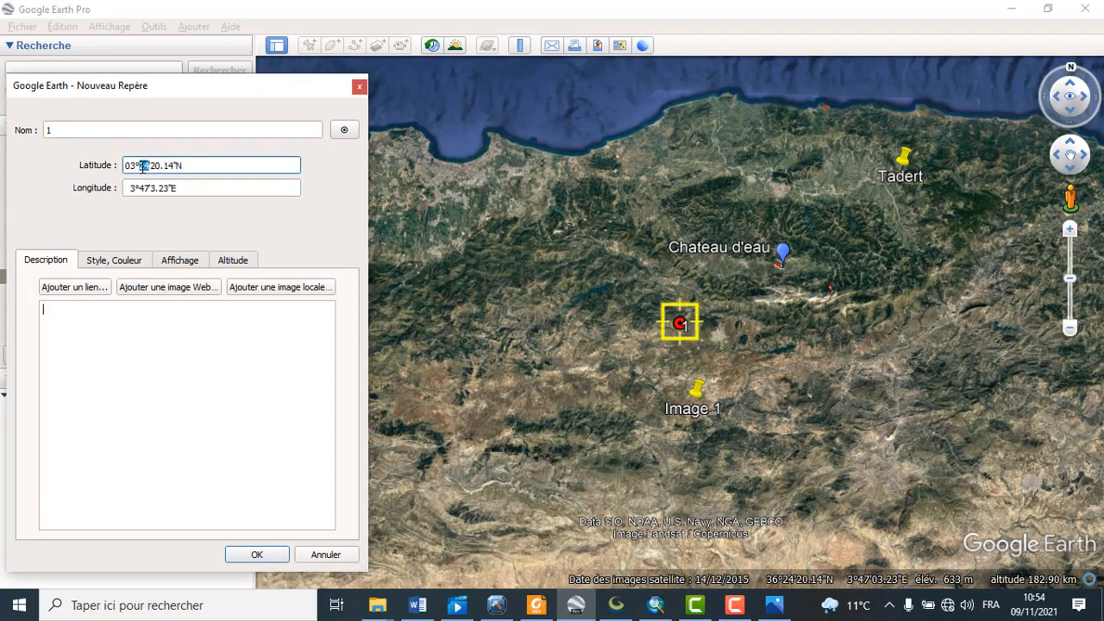
pyautogui.write('45')
pyautogui.moveTo(175, 165); pyautogui.dragTo(150, 166)
pyautogui.click(202, 187)
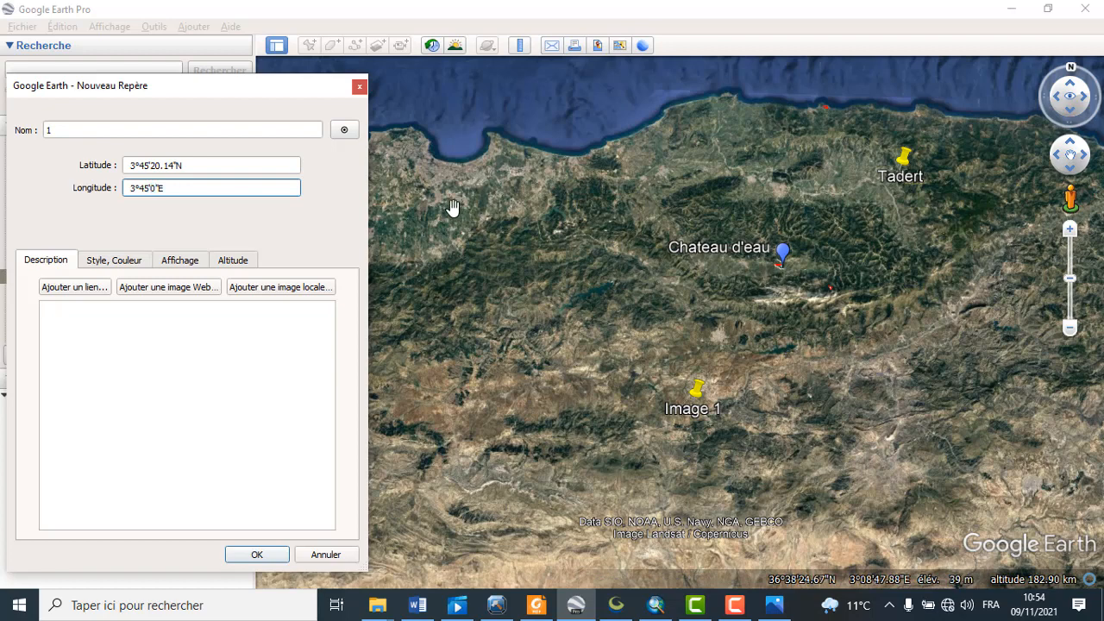
pyautogui.write('"')
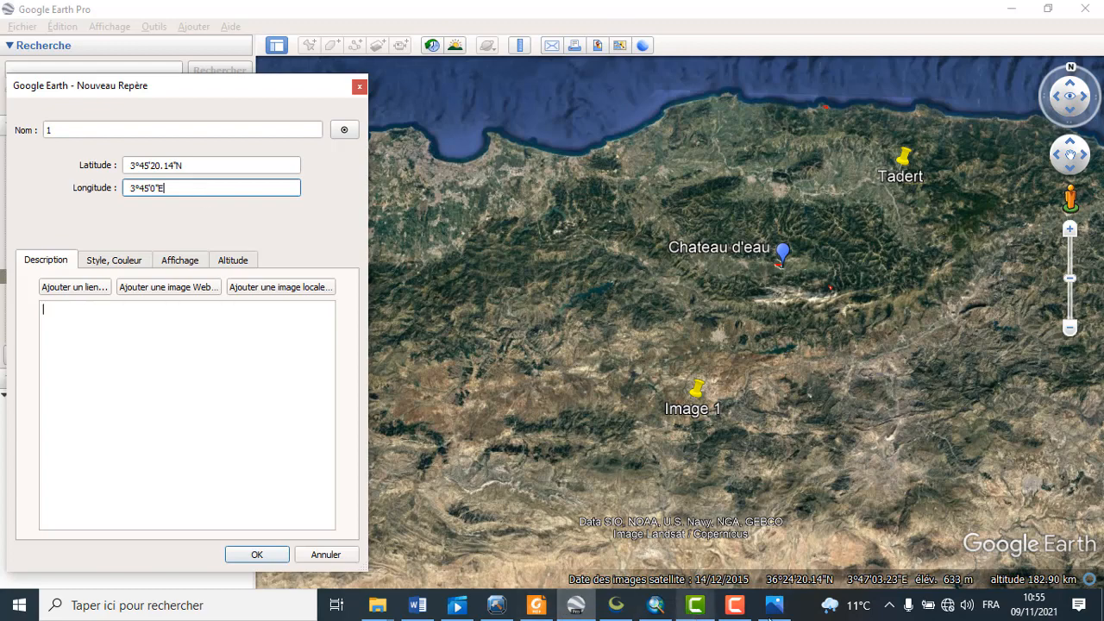
# - Recheck the northwest corner in Carte.tif, correct placemark 1's latitude to 36°45'0"N and save the placemark
pyautogui.click(773, 605)
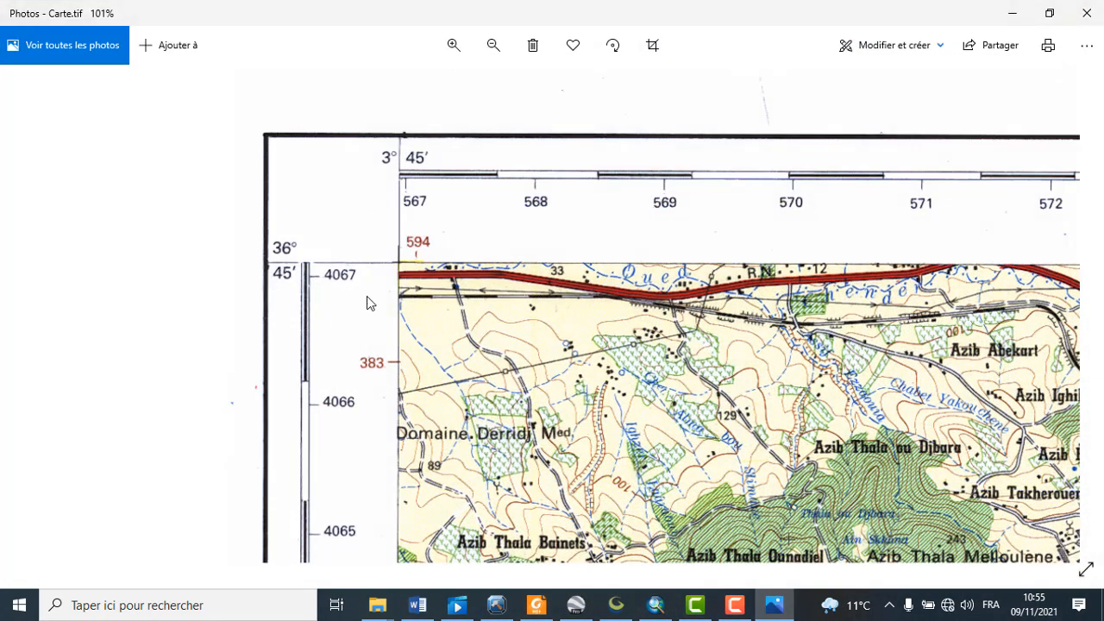
pyautogui.click(1013, 13)
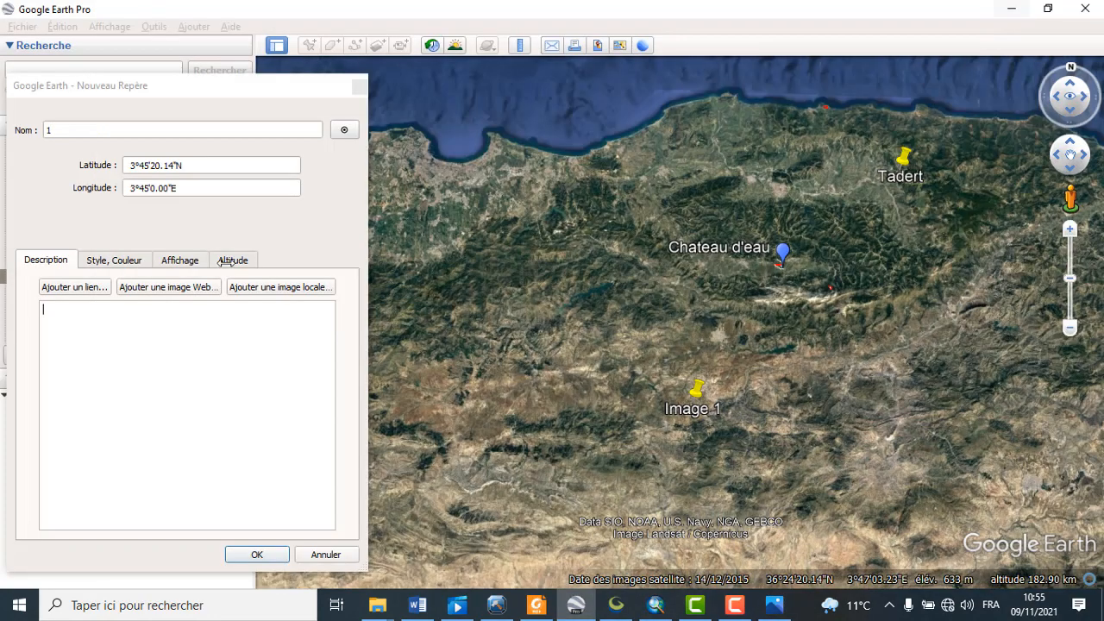
pyautogui.click(135, 164)
pyautogui.click(137, 166)
pyautogui.write('6')
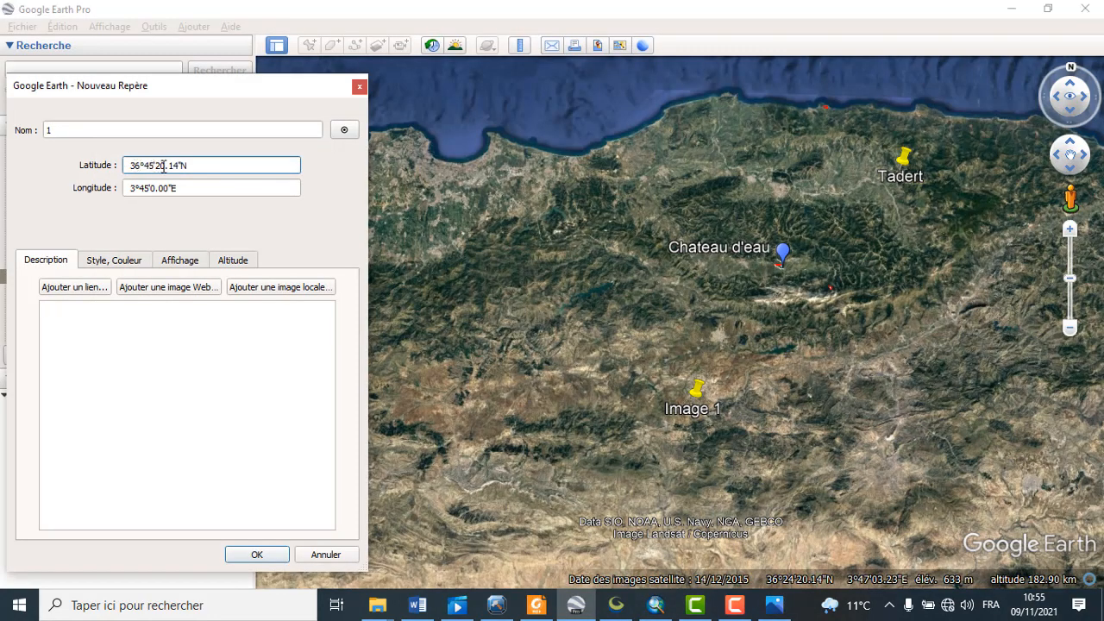
pyautogui.moveTo(179, 166); pyautogui.dragTo(164, 166)
pyautogui.write('0')
pyautogui.click(261, 554)
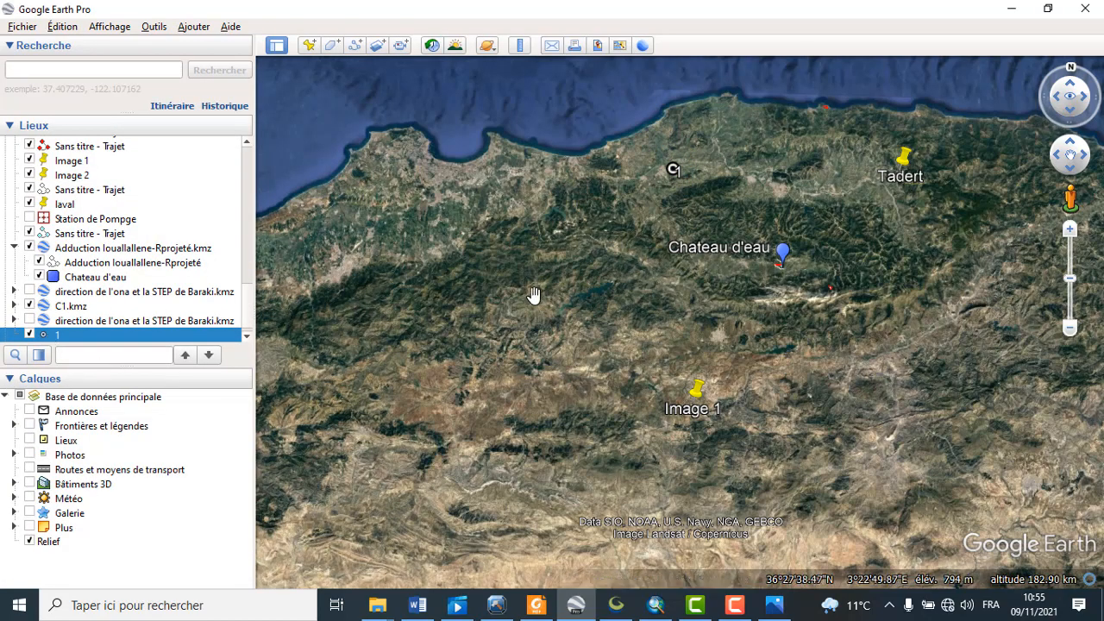
pyautogui.scroll(-3, 535, 296)
pyautogui.scroll(2, 623, 231)
pyautogui.scroll(2, 610, 235)
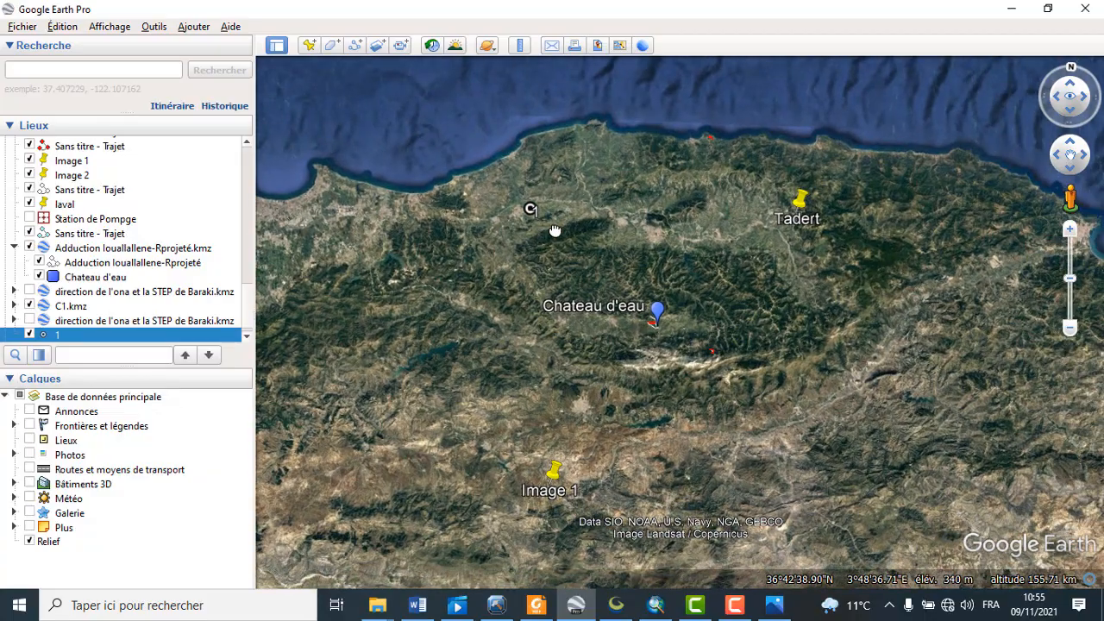
# - Examine the coordinates at the northeast corner of Carte.tif, near Draâ Ben Khedda, and return to Google Earth Pro
pyautogui.click(774, 605)
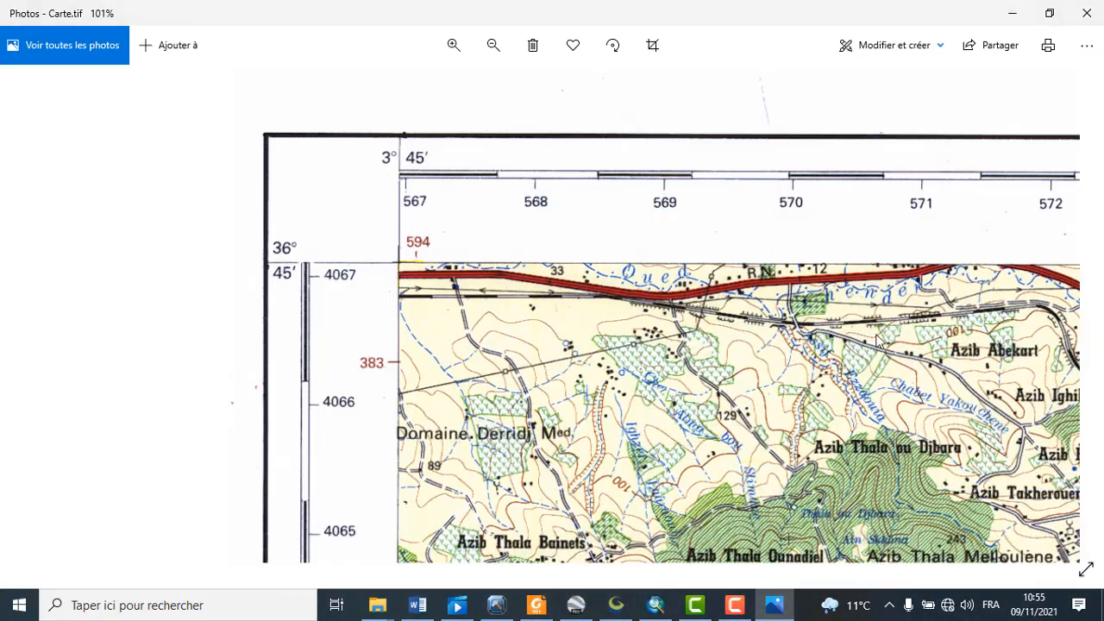
pyautogui.moveTo(566, 326); pyautogui.dragTo(129, 308)
pyautogui.moveTo(1018, 301); pyautogui.dragTo(749, 316)
pyautogui.scroll(-5, 749, 321)
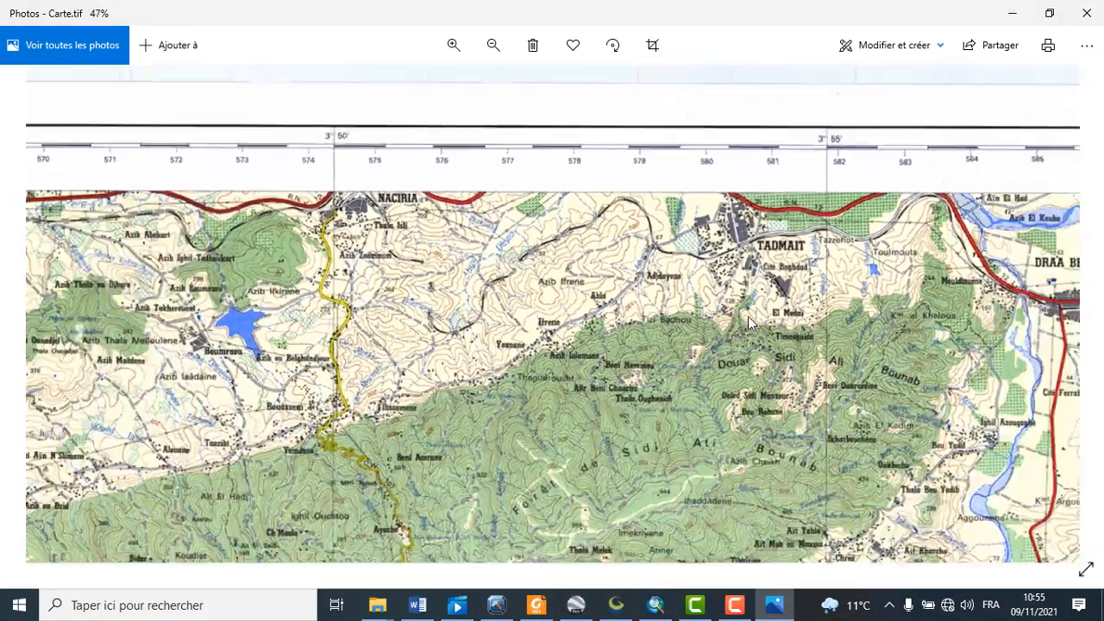
pyautogui.scroll(4, 1041, 61)
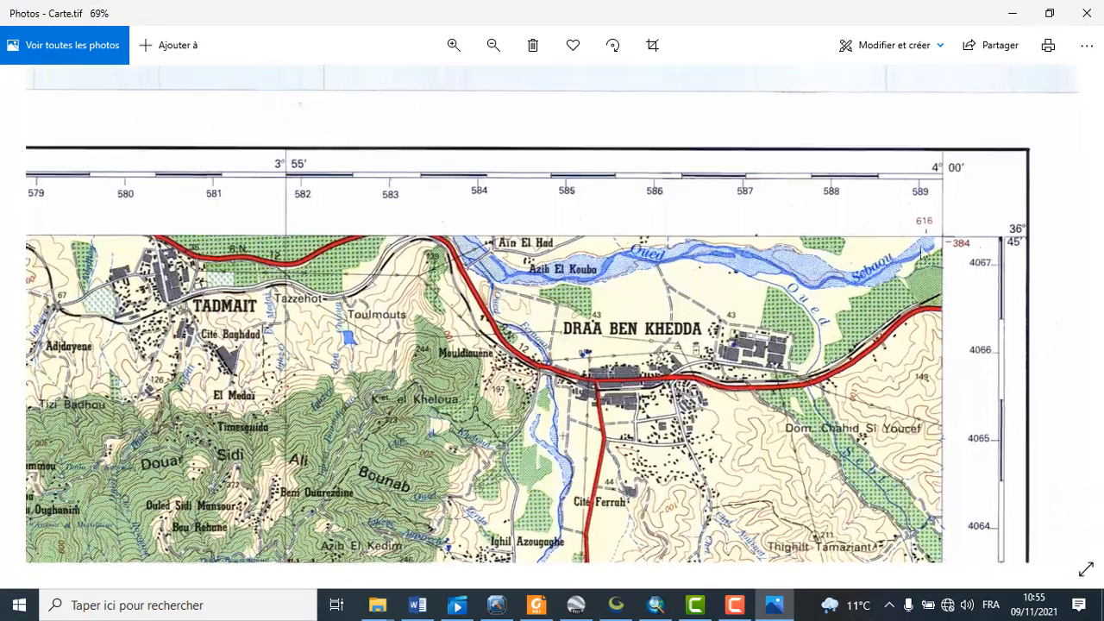
pyautogui.scroll(2, 899, 247)
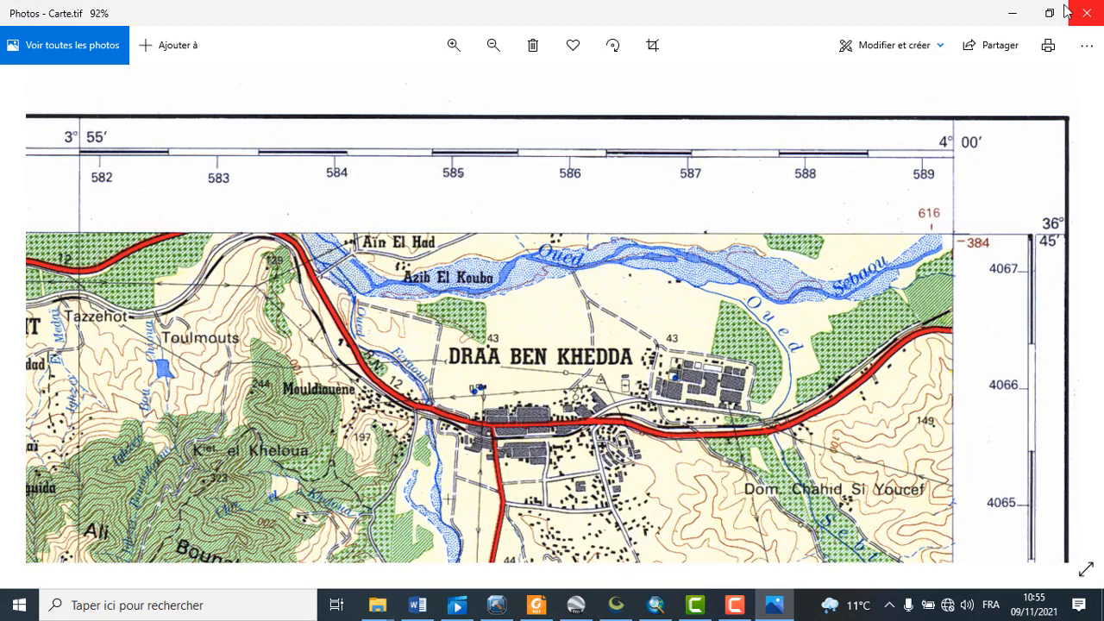
pyautogui.click(1012, 12)
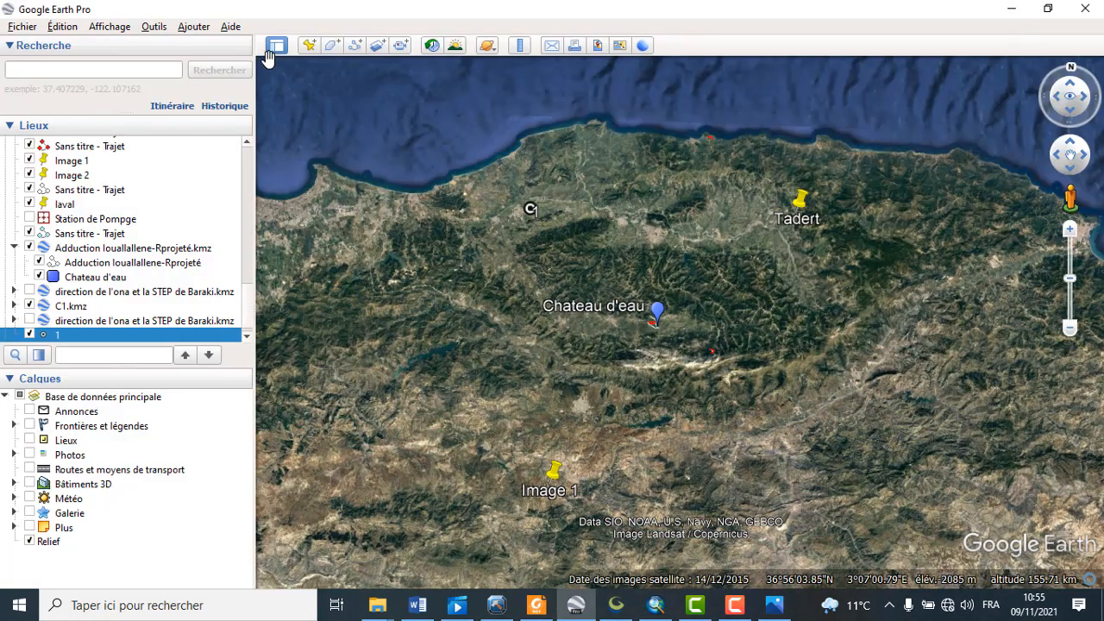
# - Start a second placemark for the map's northeast corner and set its longitude to 4°0'0"E
pyautogui.click(309, 50)
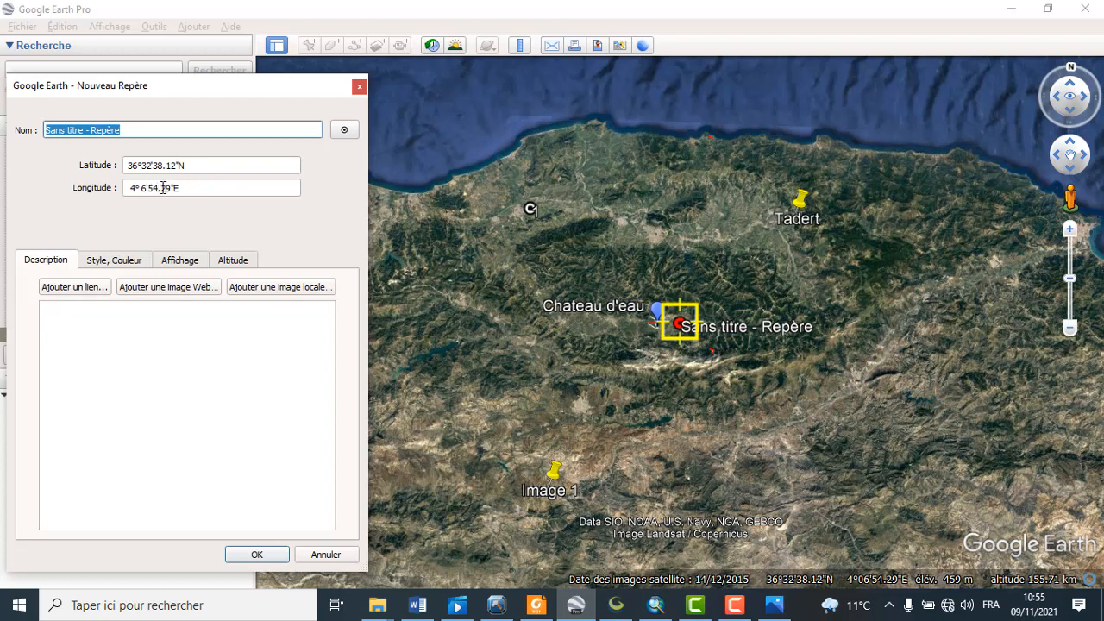
pyautogui.click(143, 188)
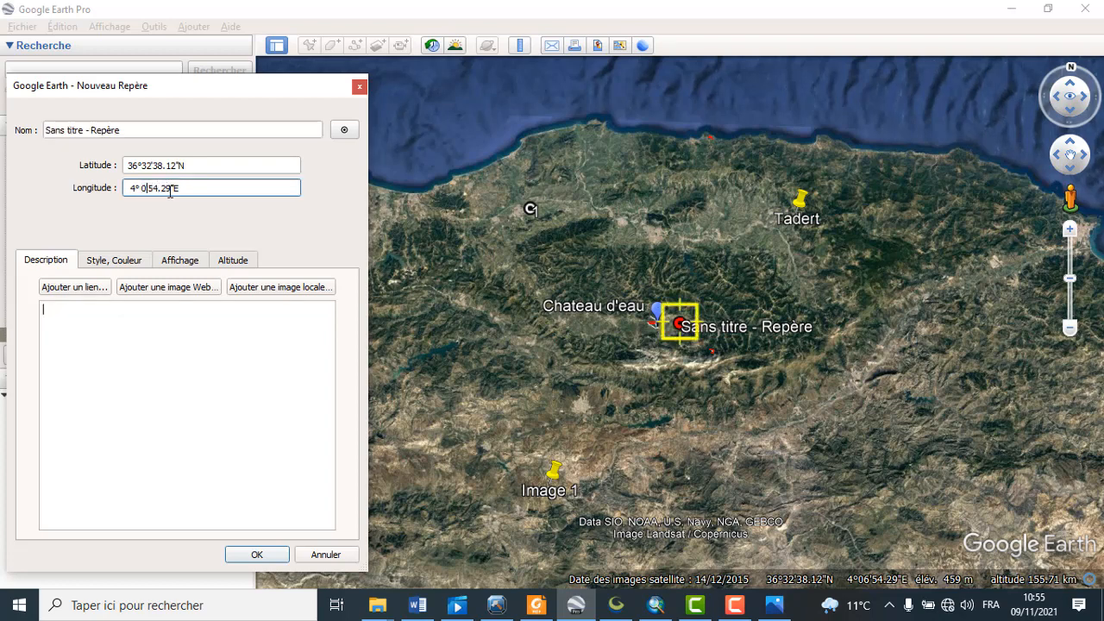
pyautogui.moveTo(165, 190); pyautogui.dragTo(155, 190)
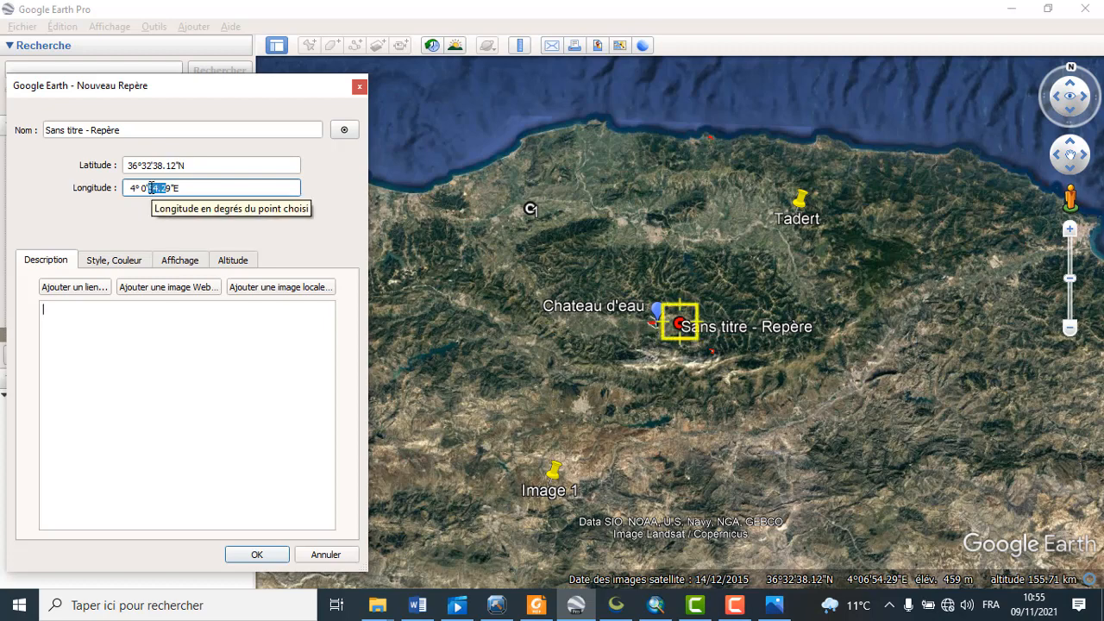
pyautogui.press('BackSpace')
pyautogui.moveTo(159, 188); pyautogui.dragTo(155, 188)
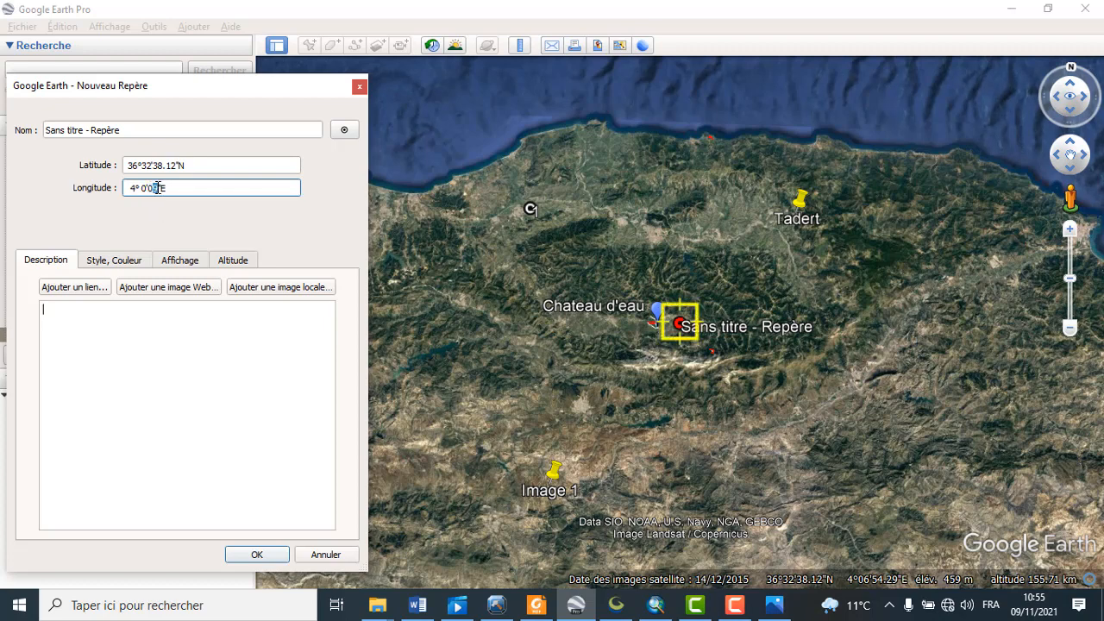
# - Check the northeast corner's latitude in Carte.tif, set the second placemark's latitude to 36°45'0"N and save it
pyautogui.click(774, 605)
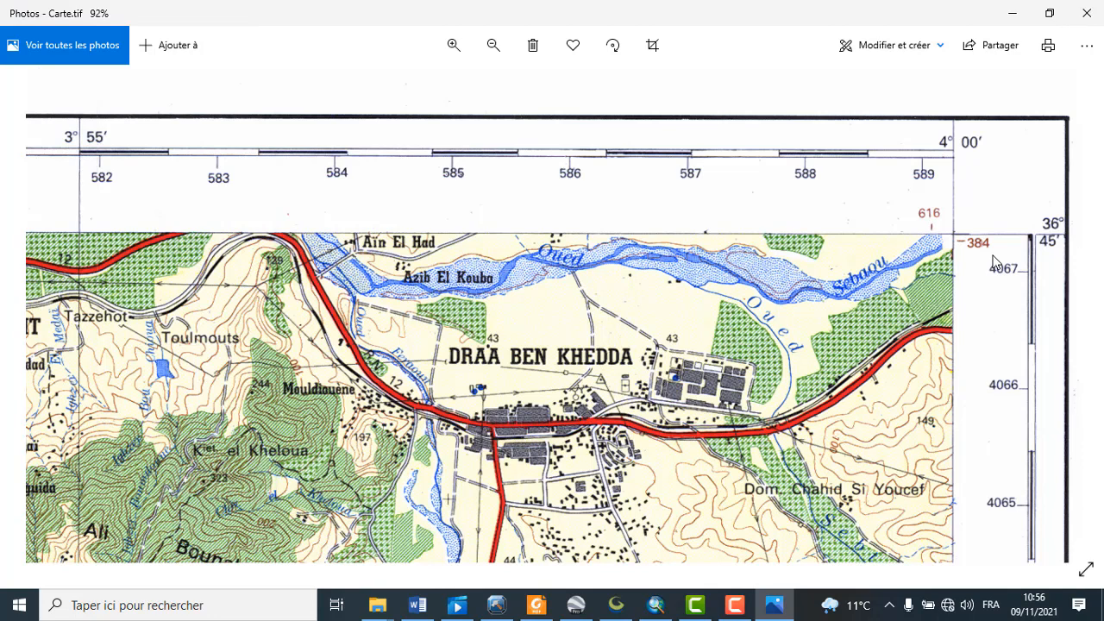
pyautogui.click(1012, 13)
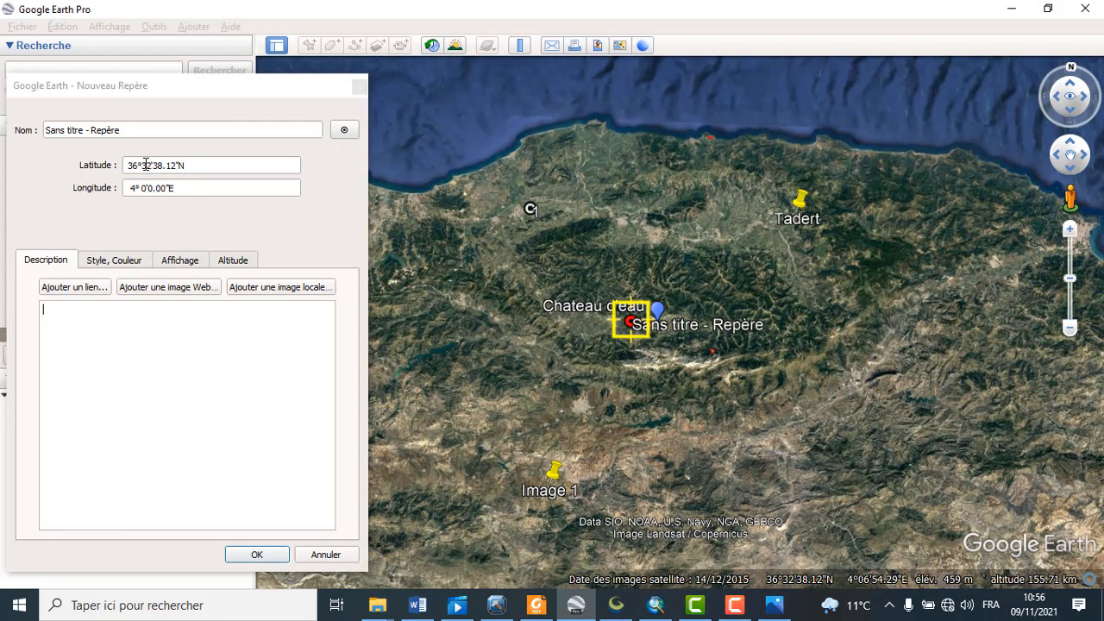
pyautogui.moveTo(143, 164); pyautogui.dragTo(153, 165)
pyautogui.write("45'0")
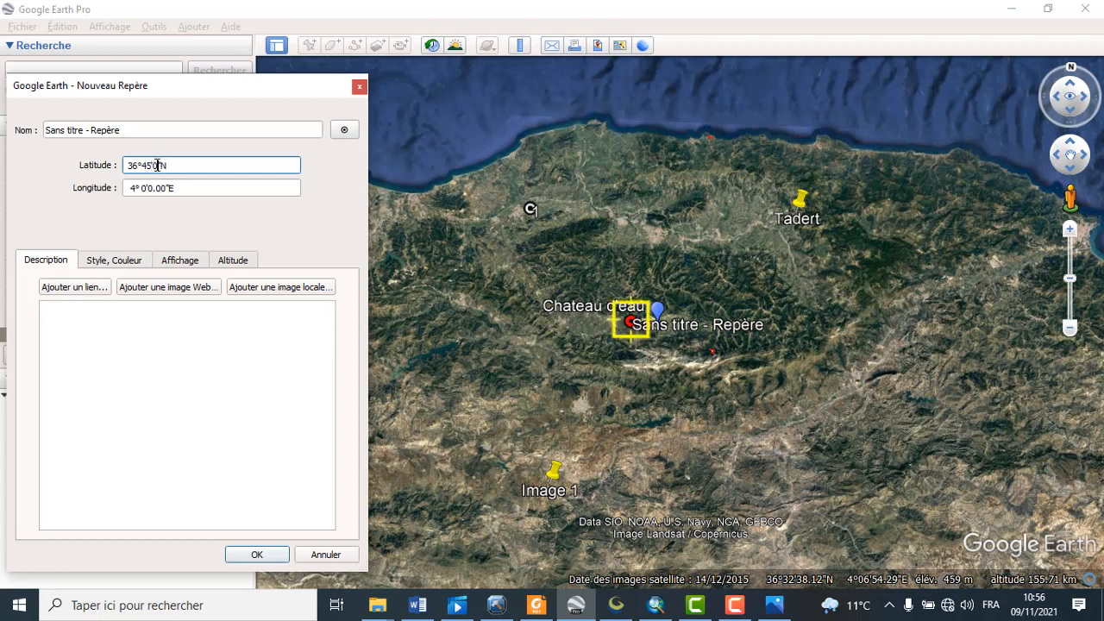
pyautogui.click(258, 557)
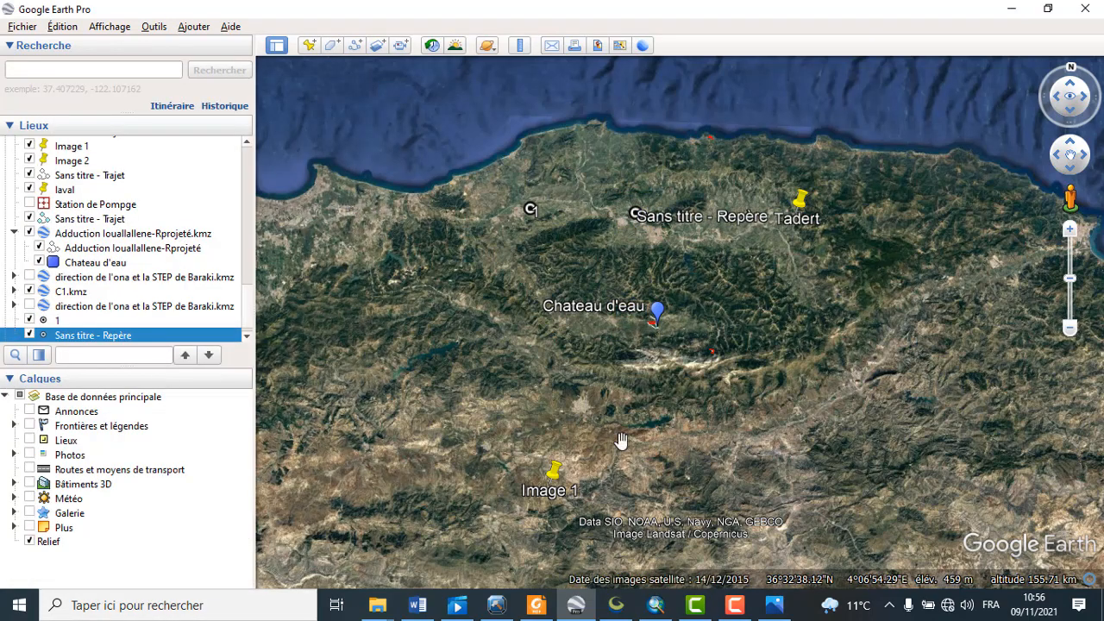
# - Reopen the properties of the untitled northeast placemark and check its latitude and longitude against the corner labels in Carte.tif
pyautogui.scroll(2, 643, 210)
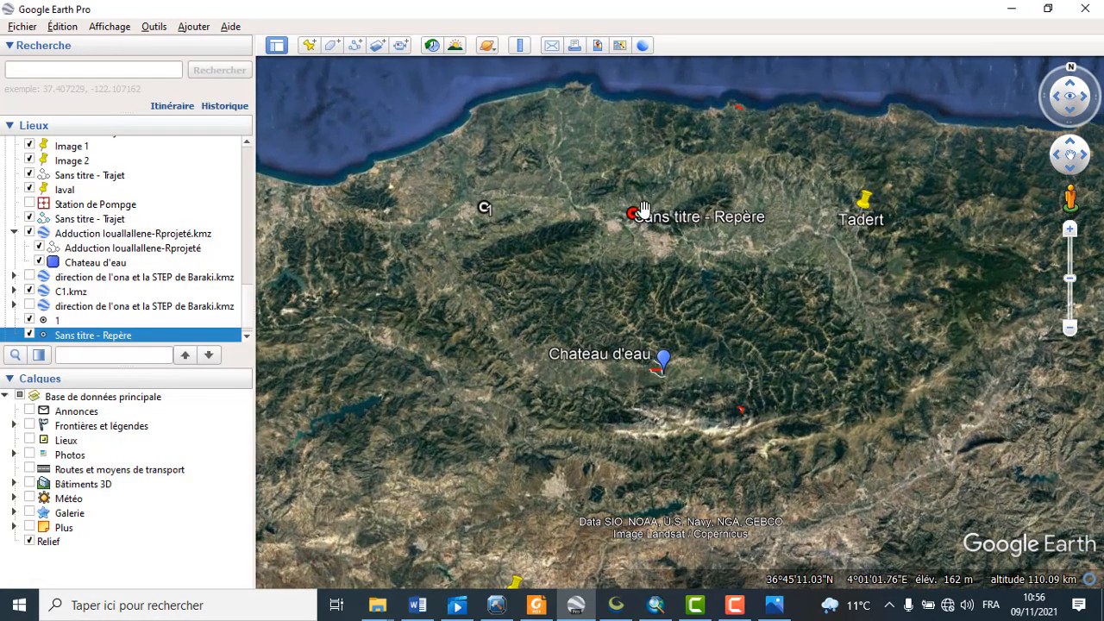
pyautogui.rightClick(98, 338)
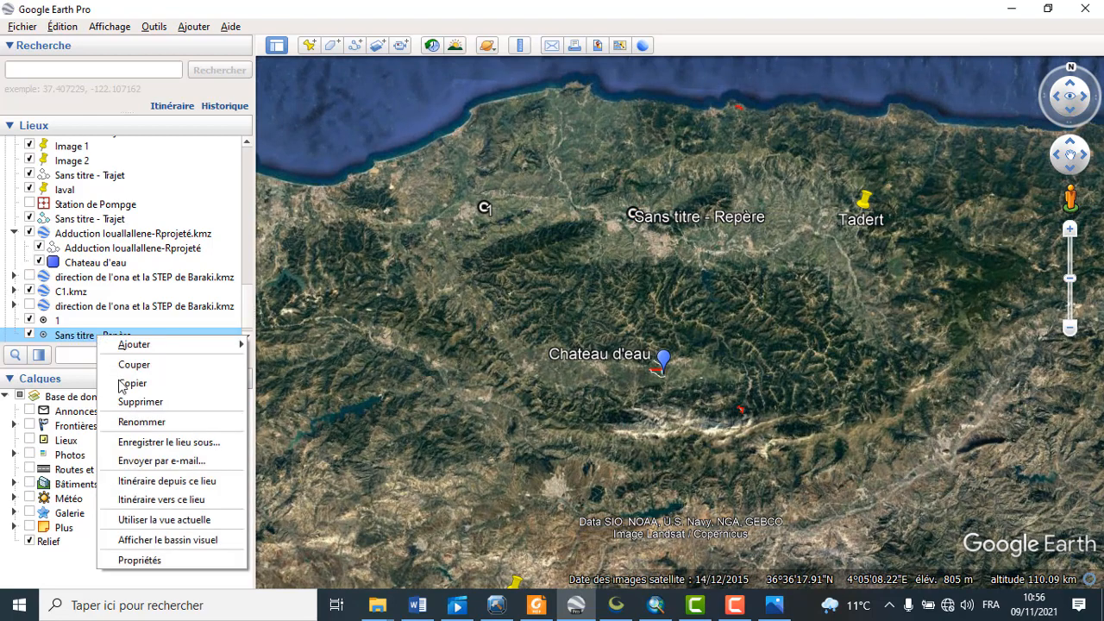
pyautogui.click(149, 560)
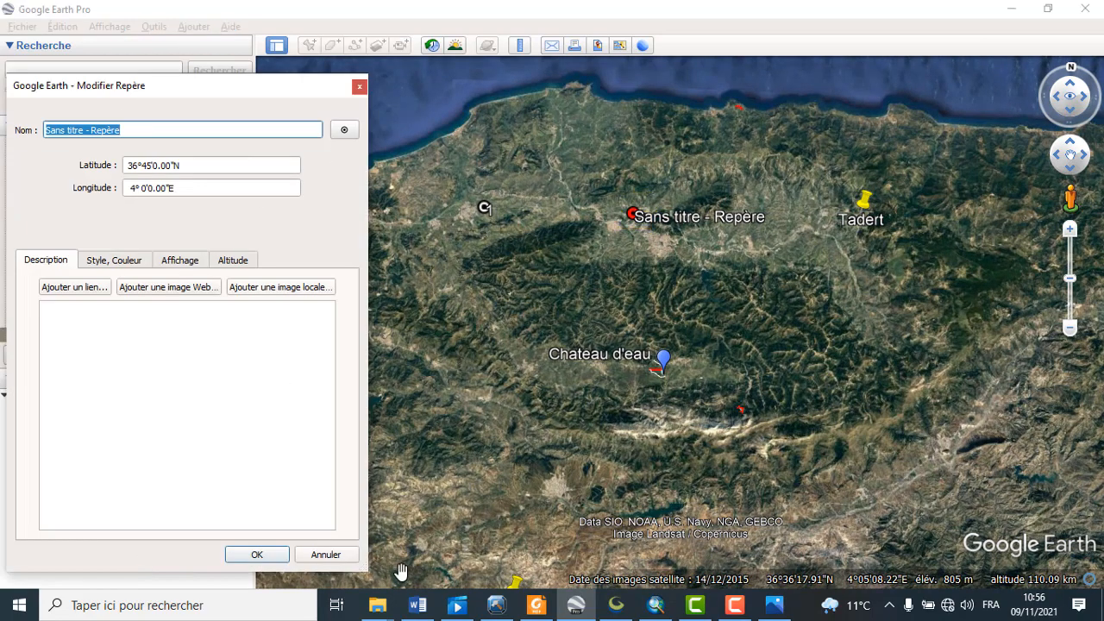
pyautogui.click(774, 607)
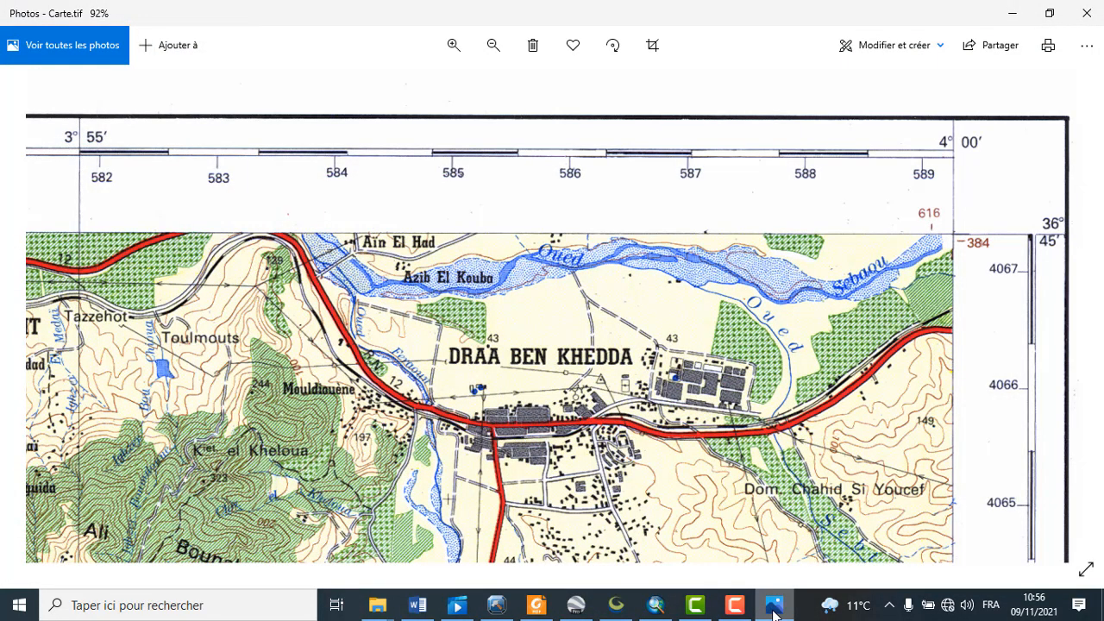
pyautogui.click(773, 608)
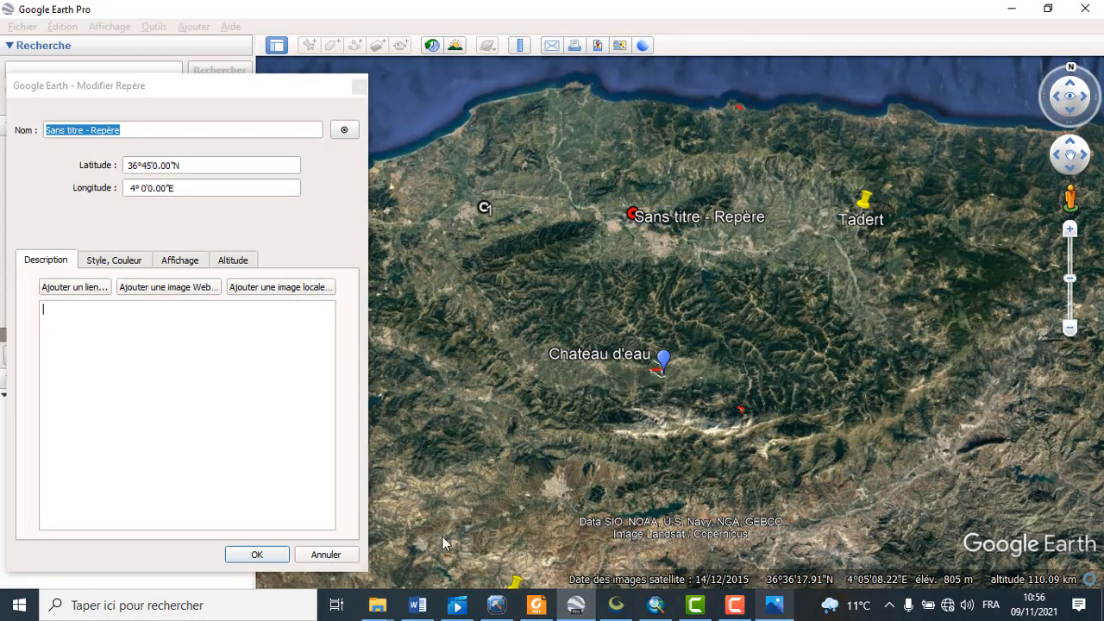
pyautogui.click(145, 188)
pyautogui.click(141, 165)
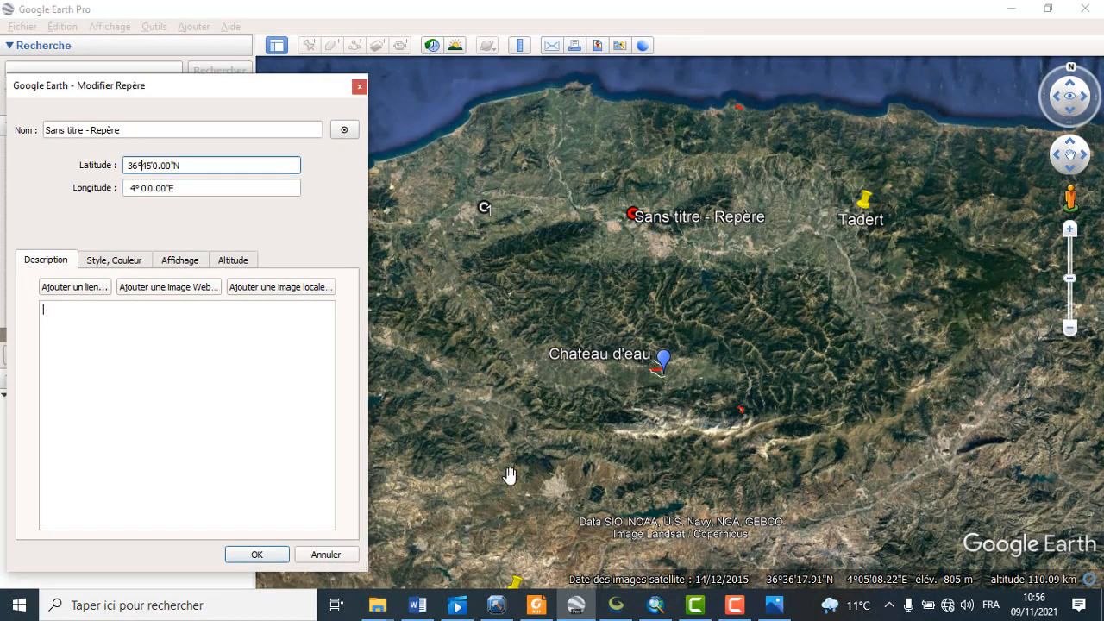
pyautogui.click(774, 608)
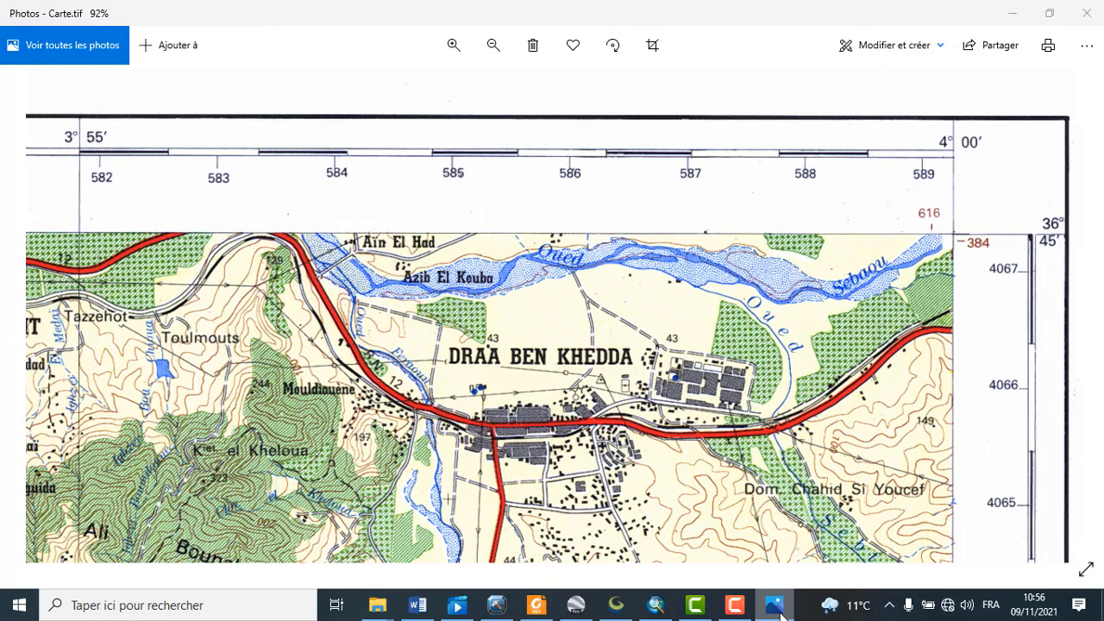
pyautogui.click(774, 607)
pyautogui.click(183, 185)
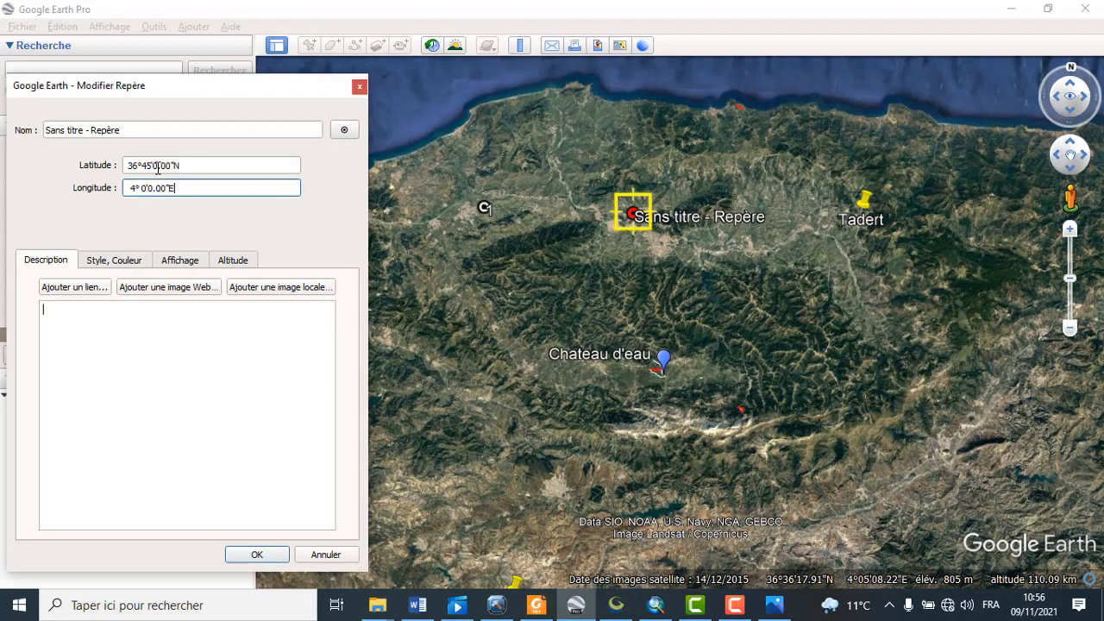
pyautogui.scroll(-2, 525, 233)
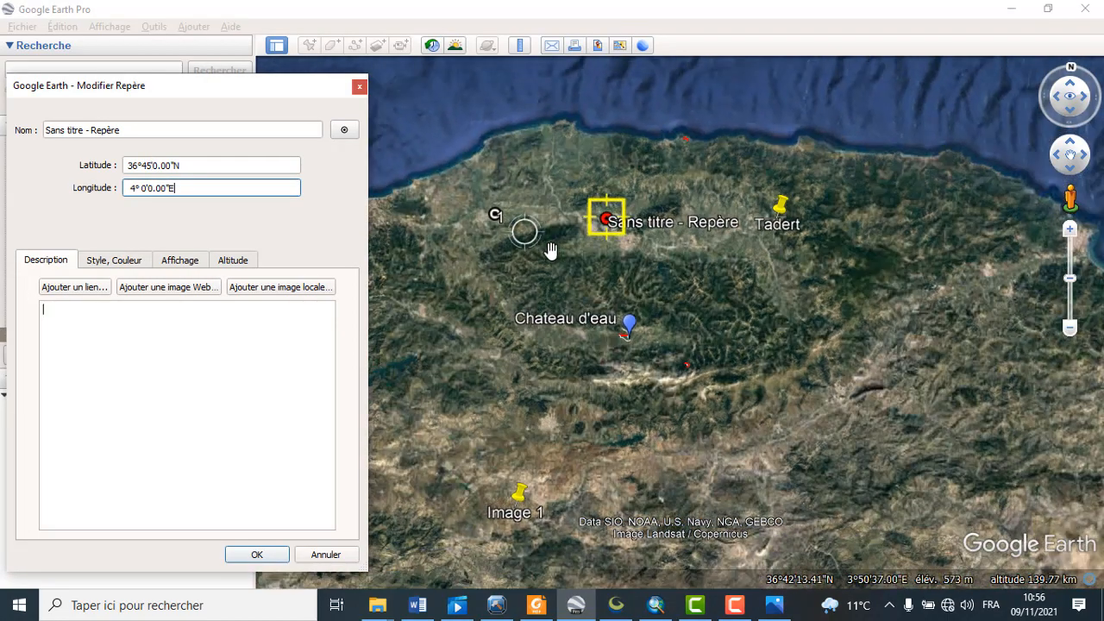
pyautogui.scroll(3, 549, 251)
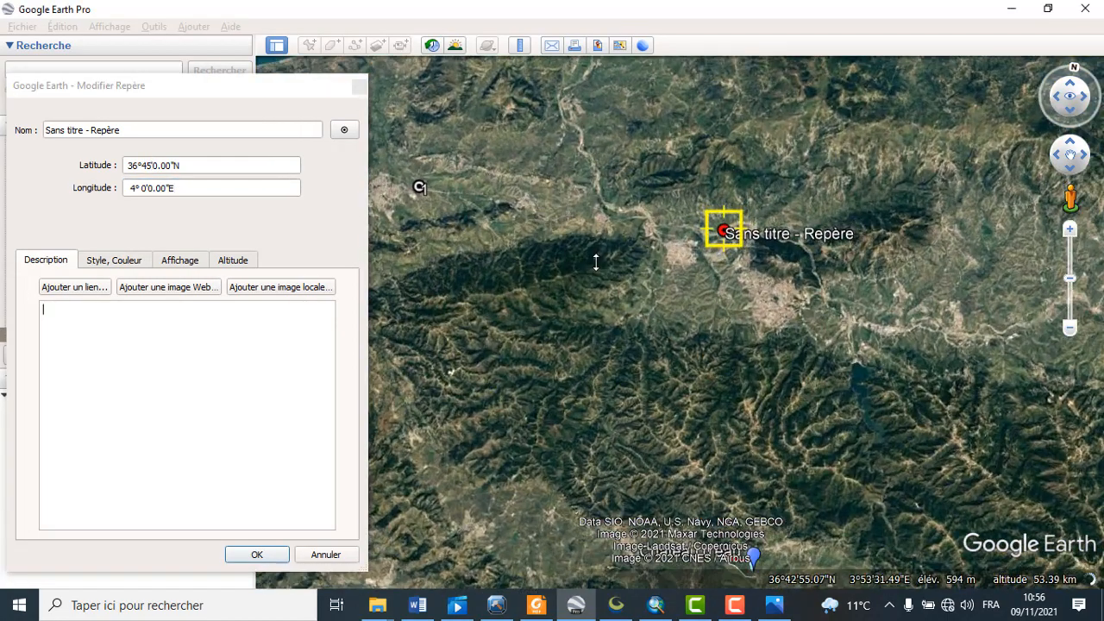
# - Rename the northeast corner placemark as 2 and save it
pyautogui.moveTo(146, 131); pyautogui.dragTo(5, 124)
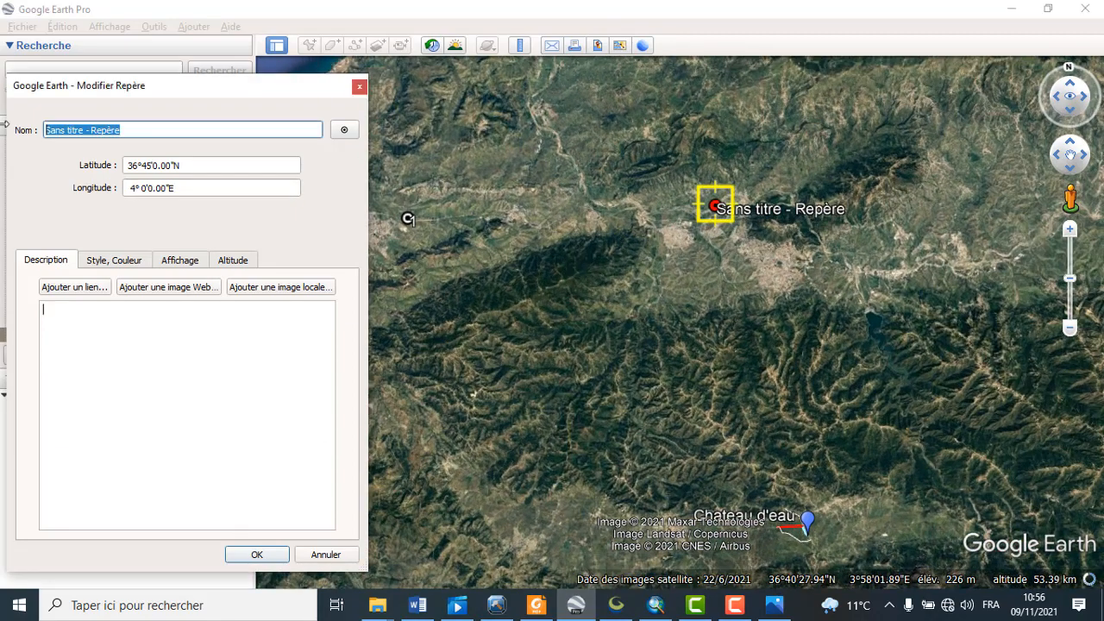
pyautogui.write('2')
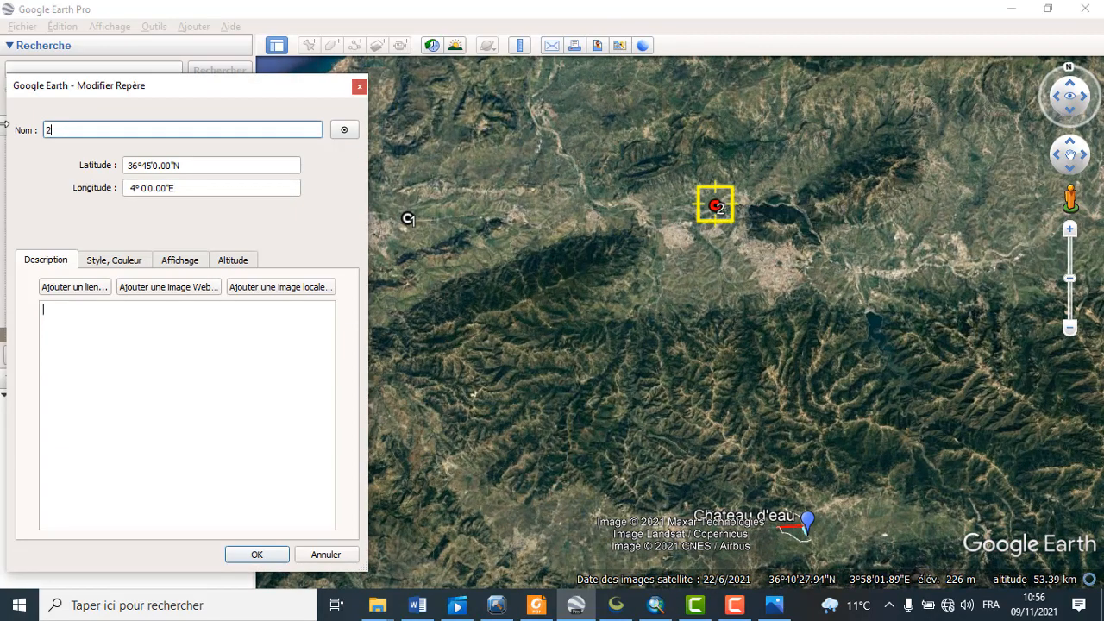
pyautogui.click(256, 556)
pyautogui.scroll(-5, 660, 387)
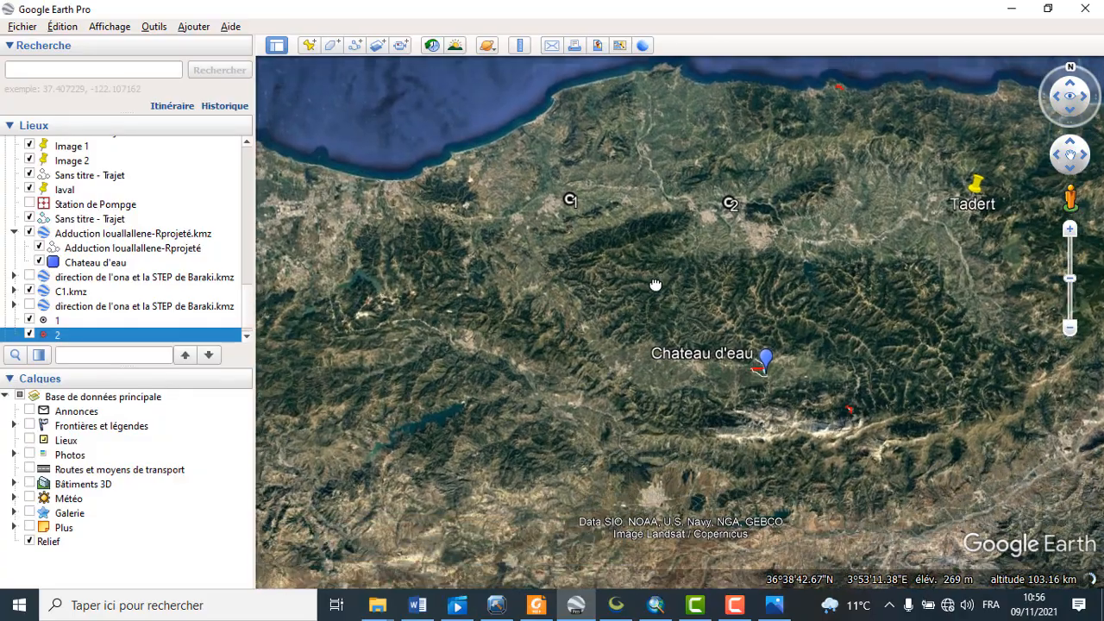
# - Examine the coordinates at the southeast corner of Carte.tif, near Mahbane, and return to Google Earth Pro
pyautogui.click(773, 605)
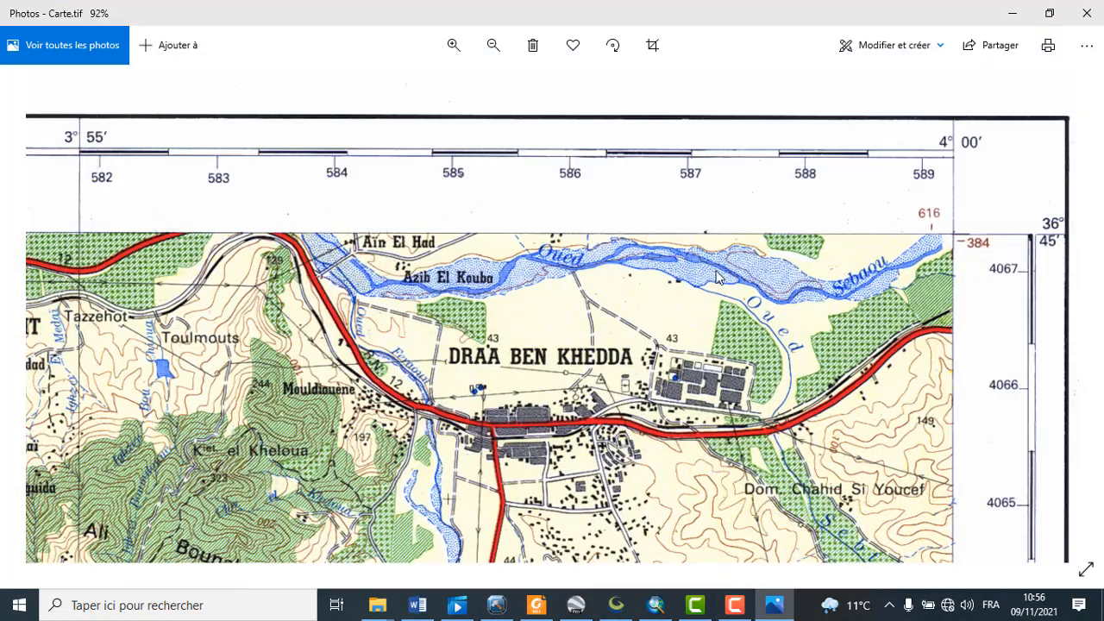
pyautogui.scroll(-5, 717, 304)
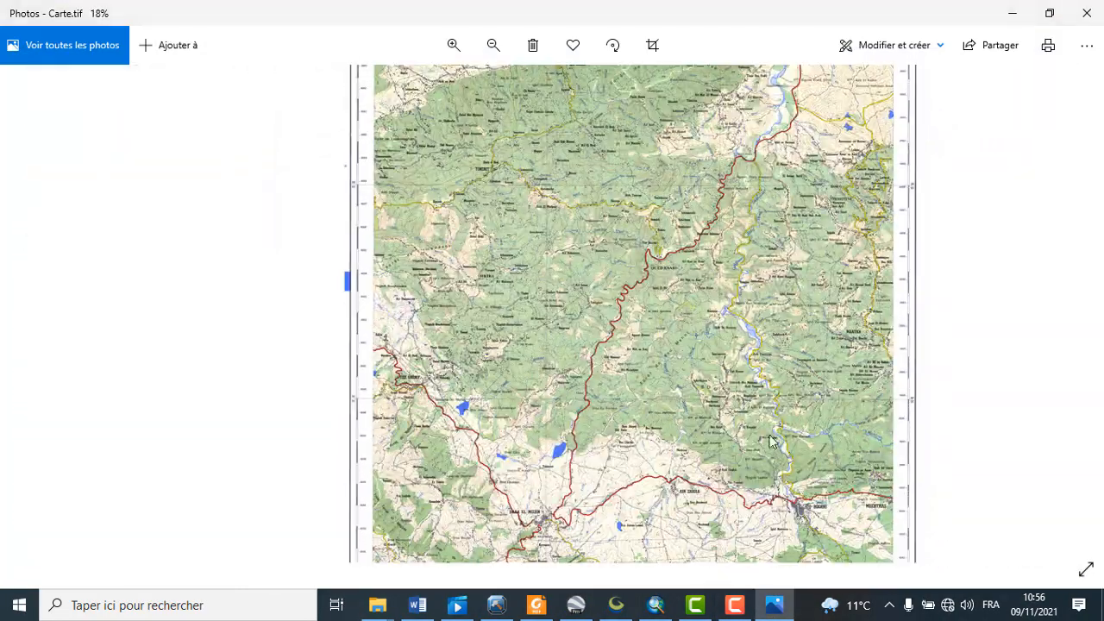
pyautogui.scroll(3, 916, 555)
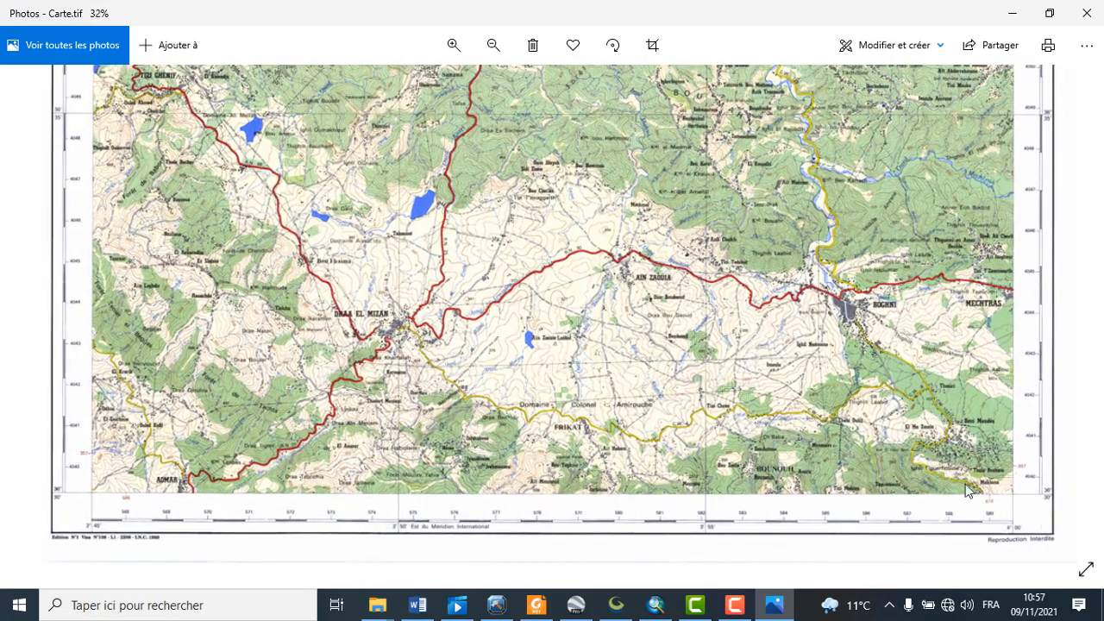
pyautogui.scroll(5, 763, 397)
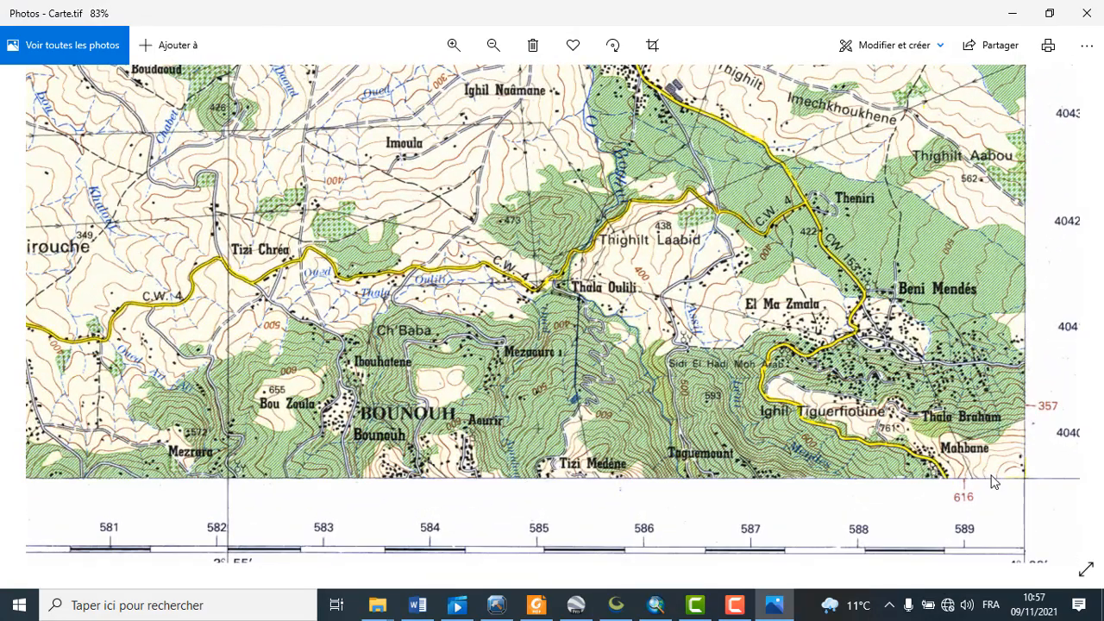
pyautogui.scroll(1, 903, 365)
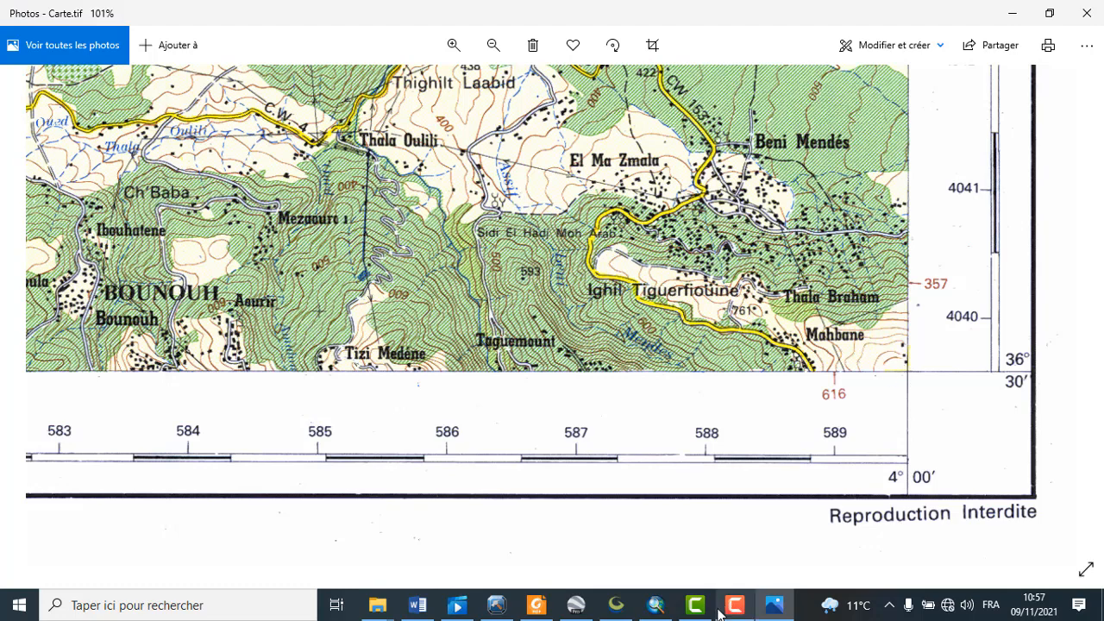
pyautogui.click(579, 608)
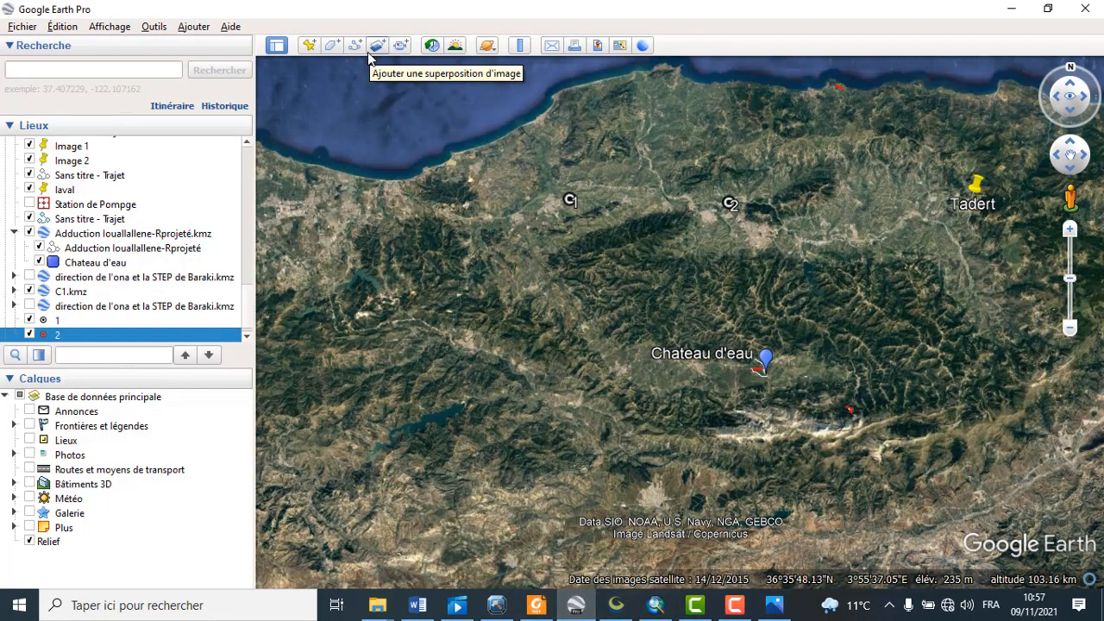
# - Start a new placemark named 3 for the map's southeast corner and set its latitude to 36°0'0"N
pyautogui.click(309, 44)
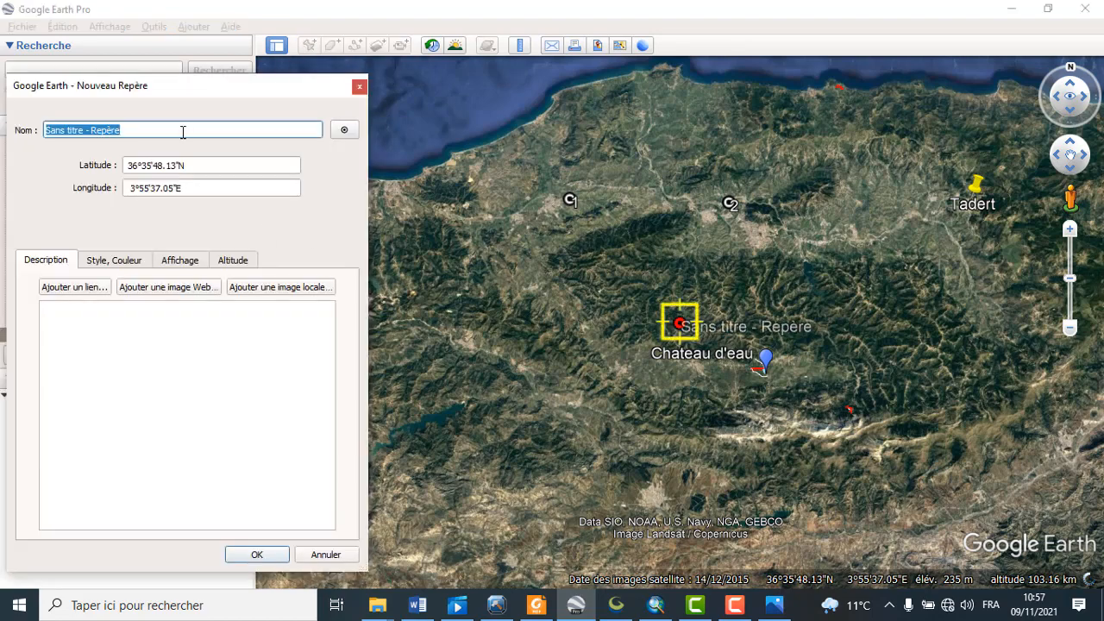
pyautogui.write('3')
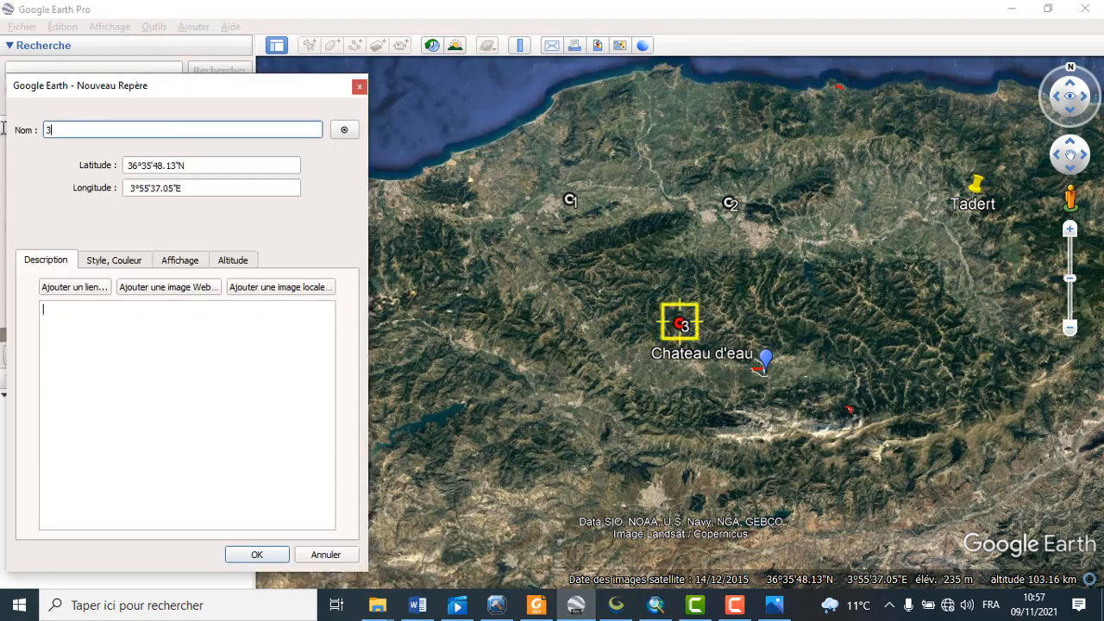
pyautogui.doubleClick(151, 167)
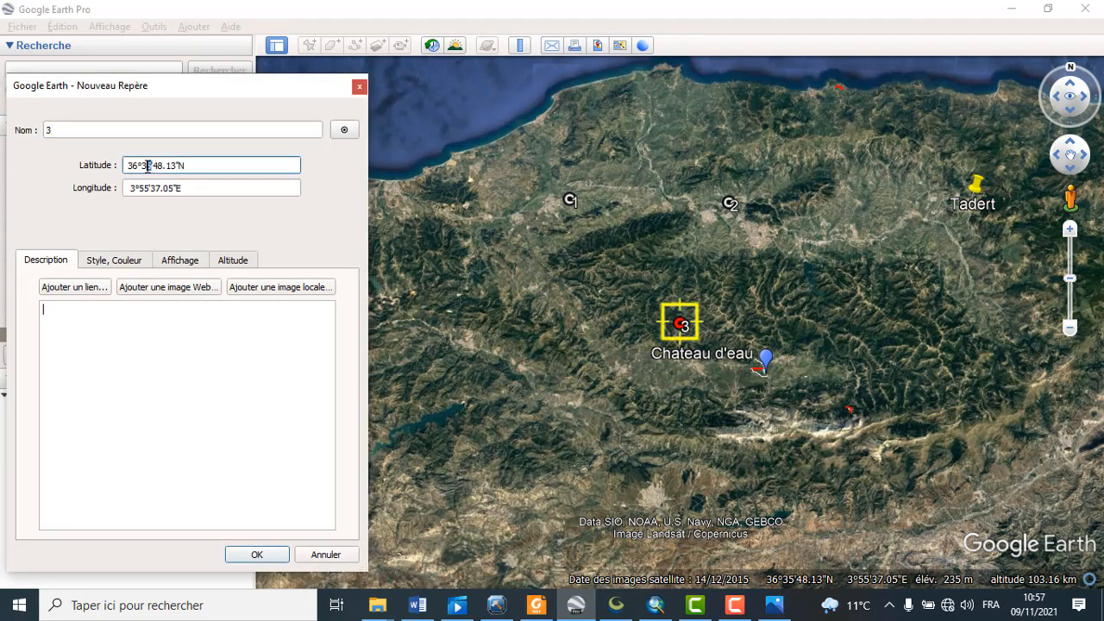
pyautogui.write("0'0")
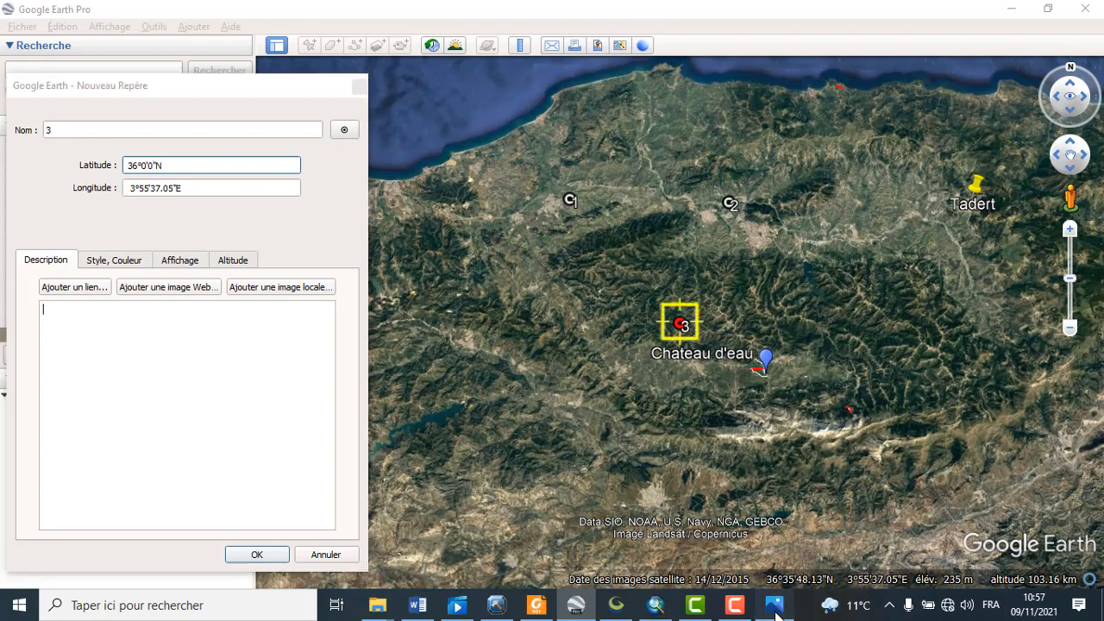
# - Recheck the southeast corner in Carte.tif, set placemark 3's longitude to 4°0'0"E and save the placemark
pyautogui.click(775, 604)
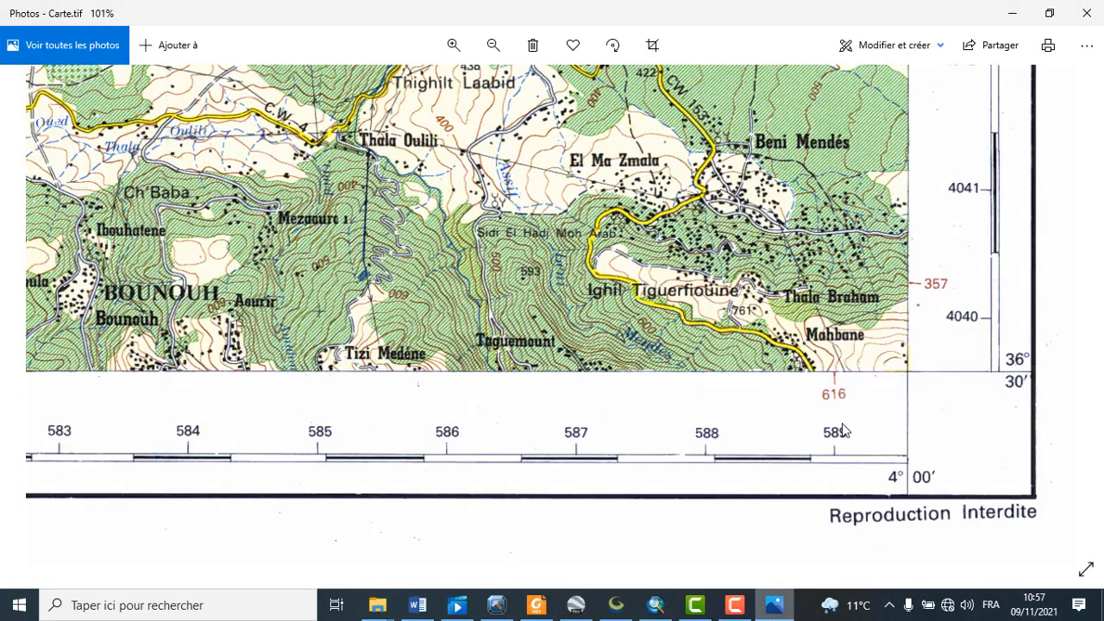
pyautogui.click(1017, 12)
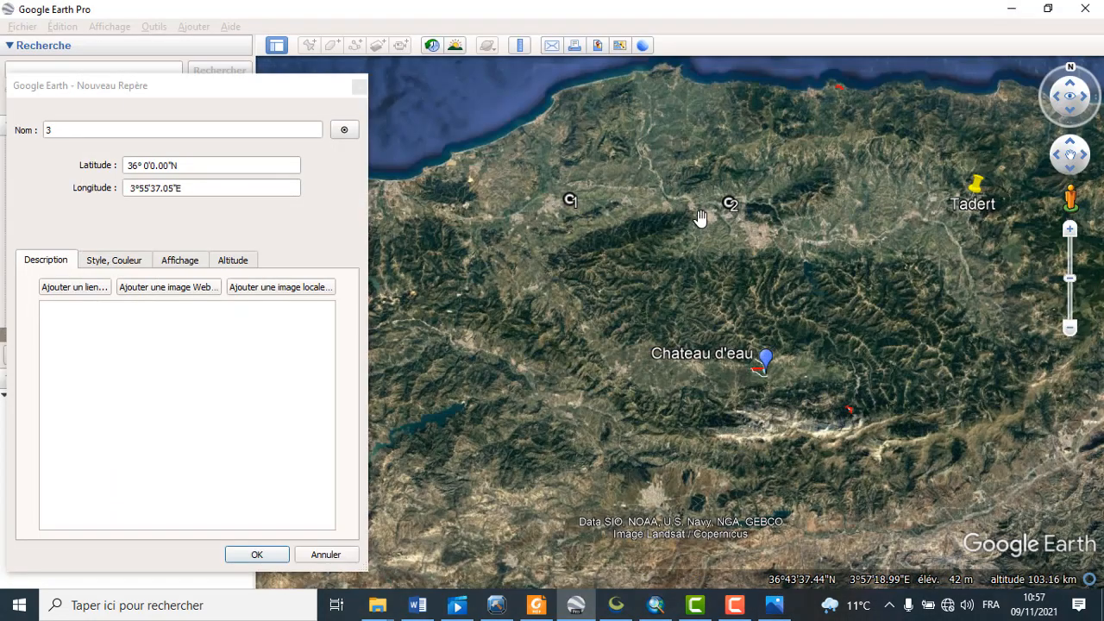
pyautogui.click(132, 188)
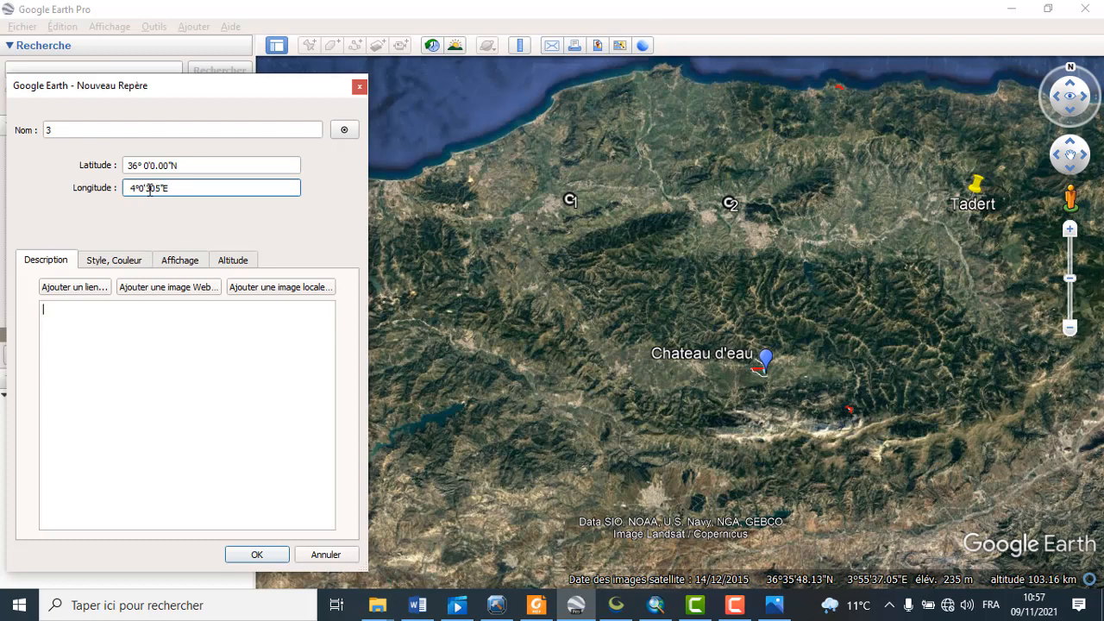
pyautogui.press('BackSpace')
pyautogui.click(266, 552)
# - Look for placemark 3 on the map, reopen its properties, edit the minutes of its longitude and save it
pyautogui.scroll(-4, 684, 284)
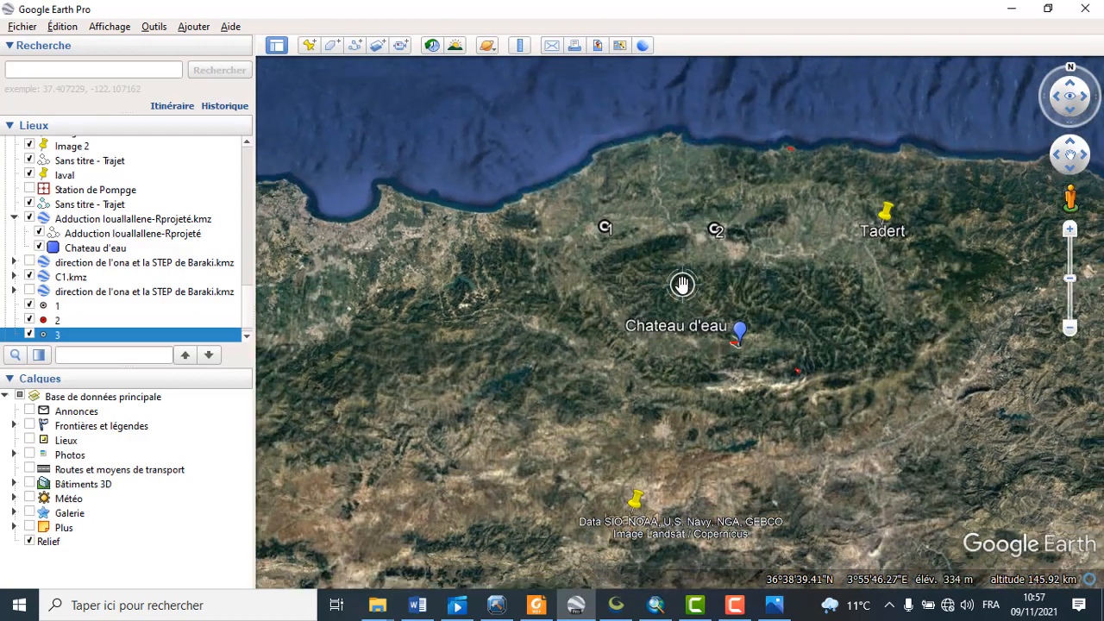
pyautogui.scroll(4, 718, 328)
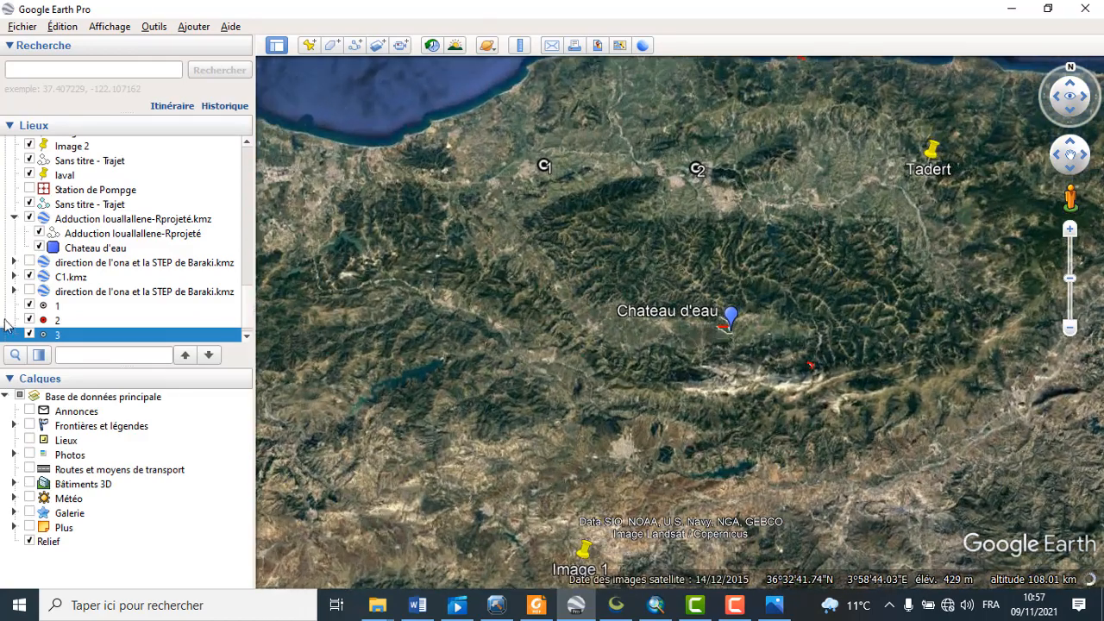
pyautogui.rightClick(60, 335)
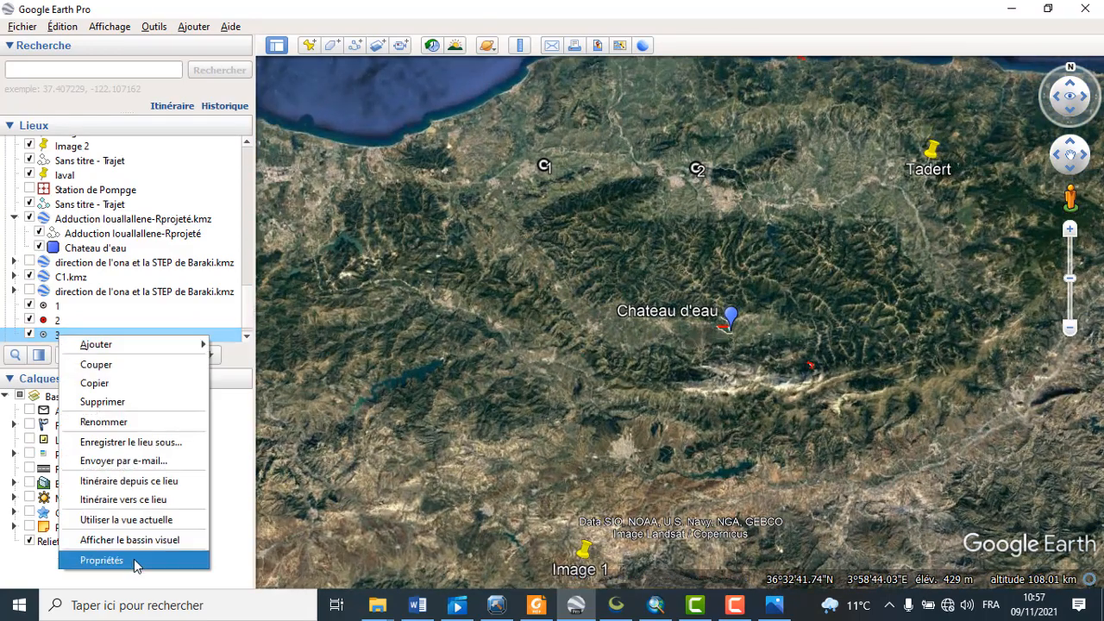
pyautogui.click(135, 560)
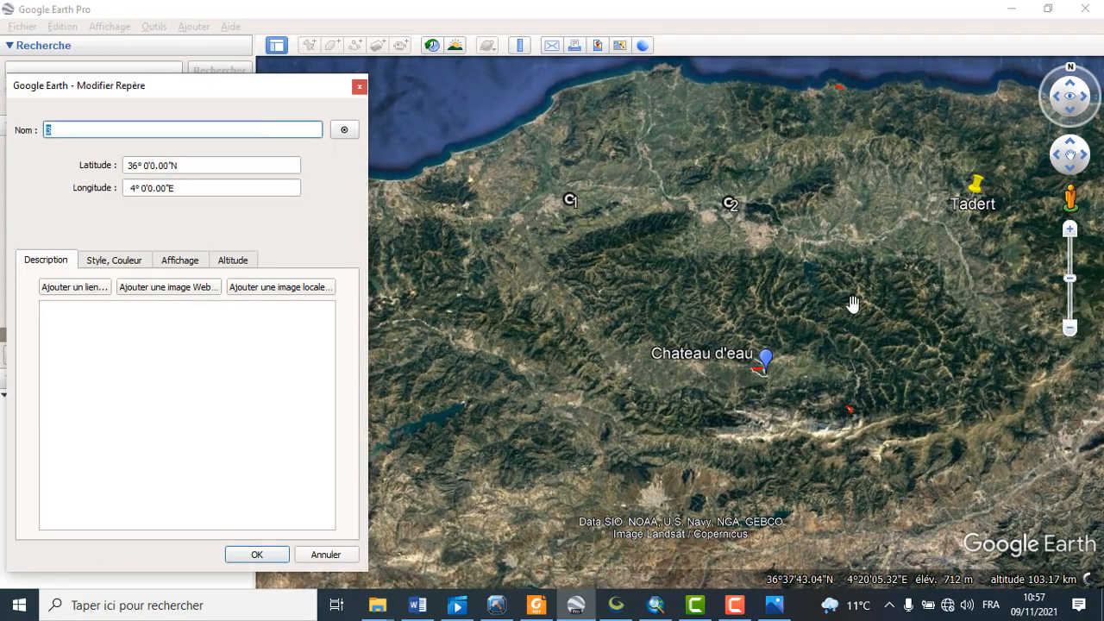
pyautogui.scroll(3, 765, 294)
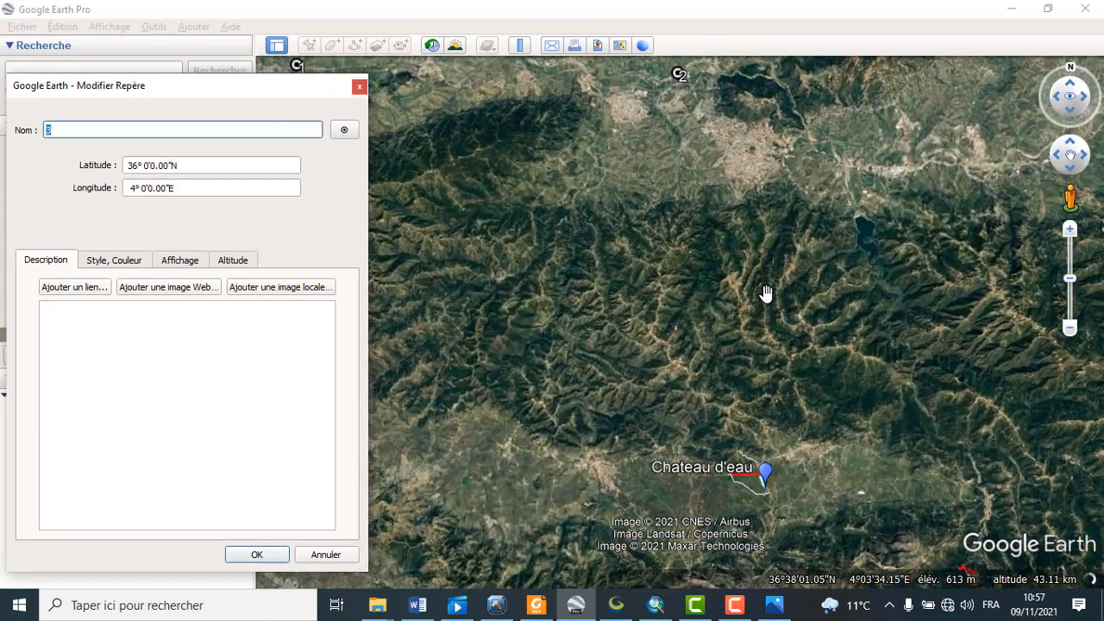
pyautogui.click(140, 188)
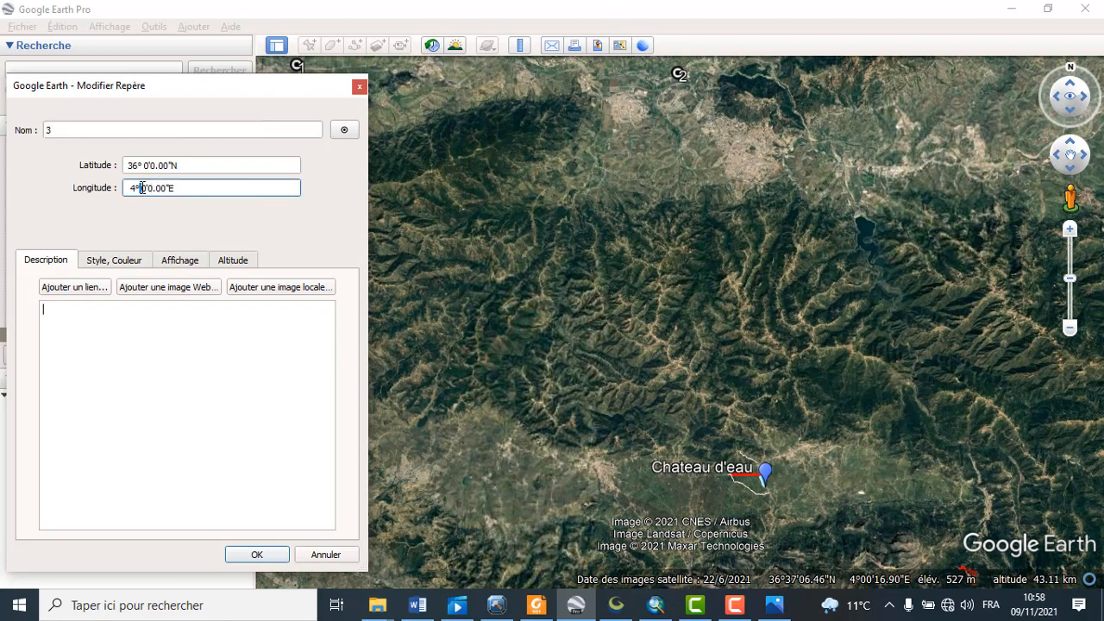
pyautogui.press('Delete')
pyautogui.click(260, 556)
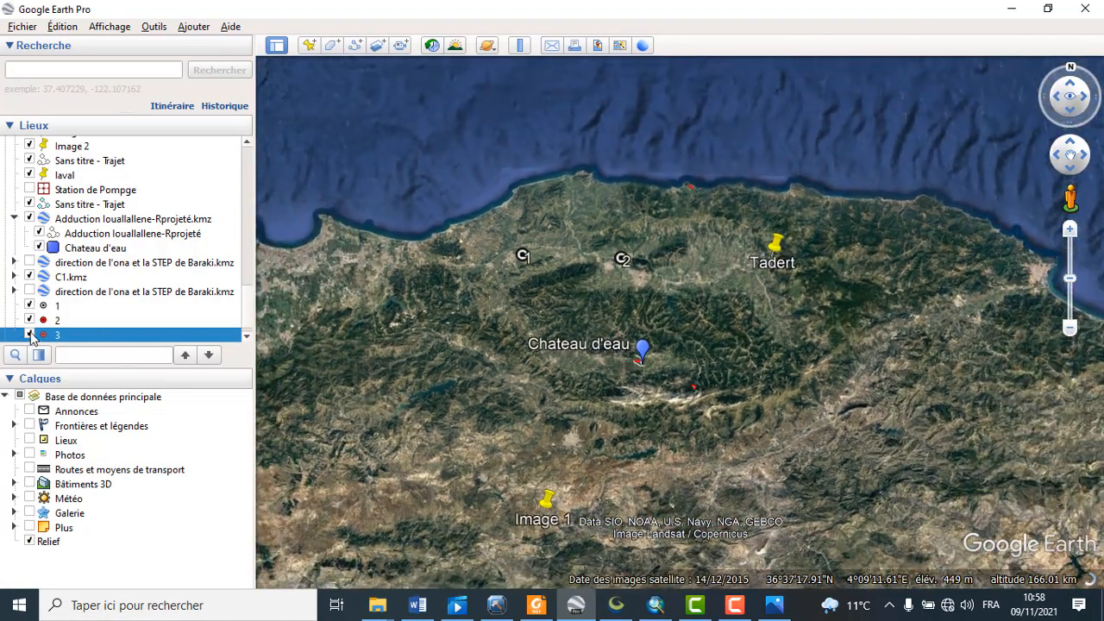
# - Check the latitude and longitude of placemark 3 in its properties and close them
pyautogui.click(30, 335)
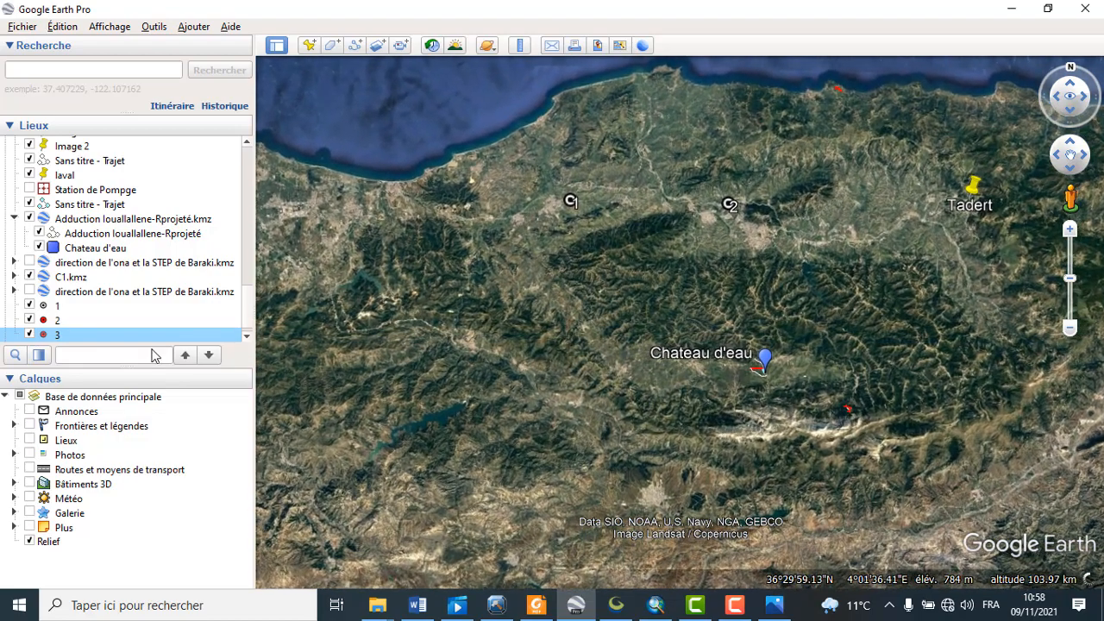
pyautogui.rightClick(57, 337)
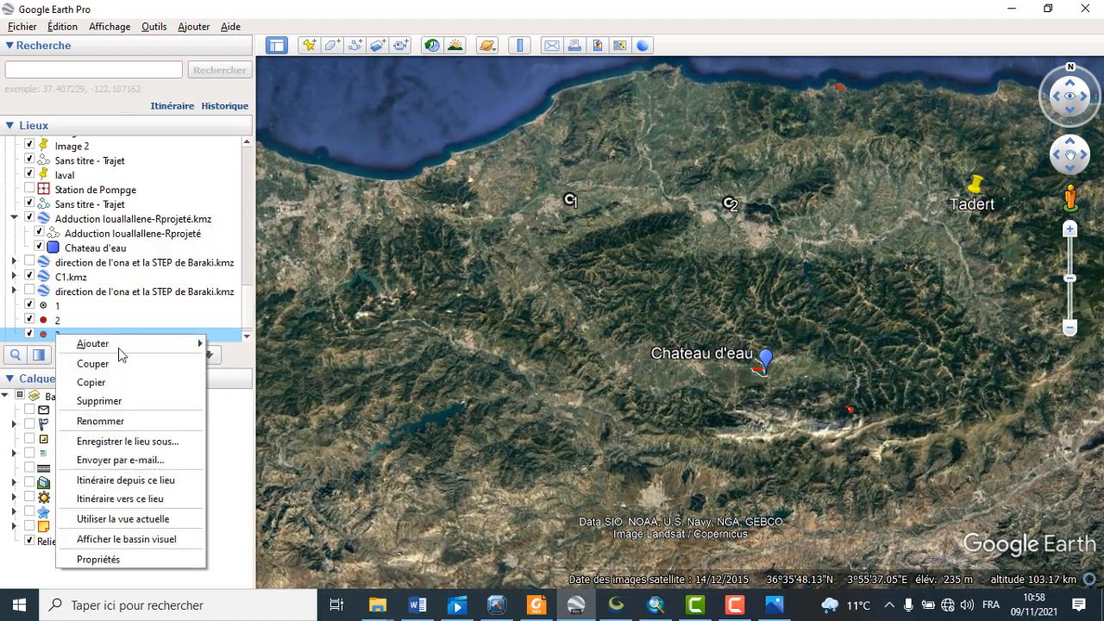
pyautogui.click(110, 559)
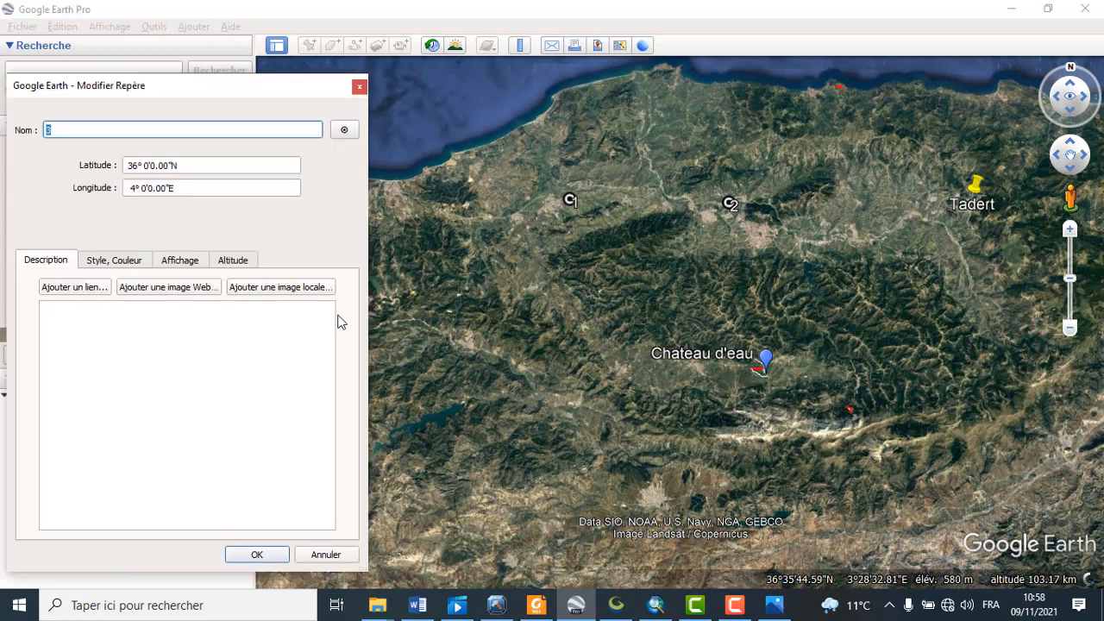
pyautogui.click(145, 165)
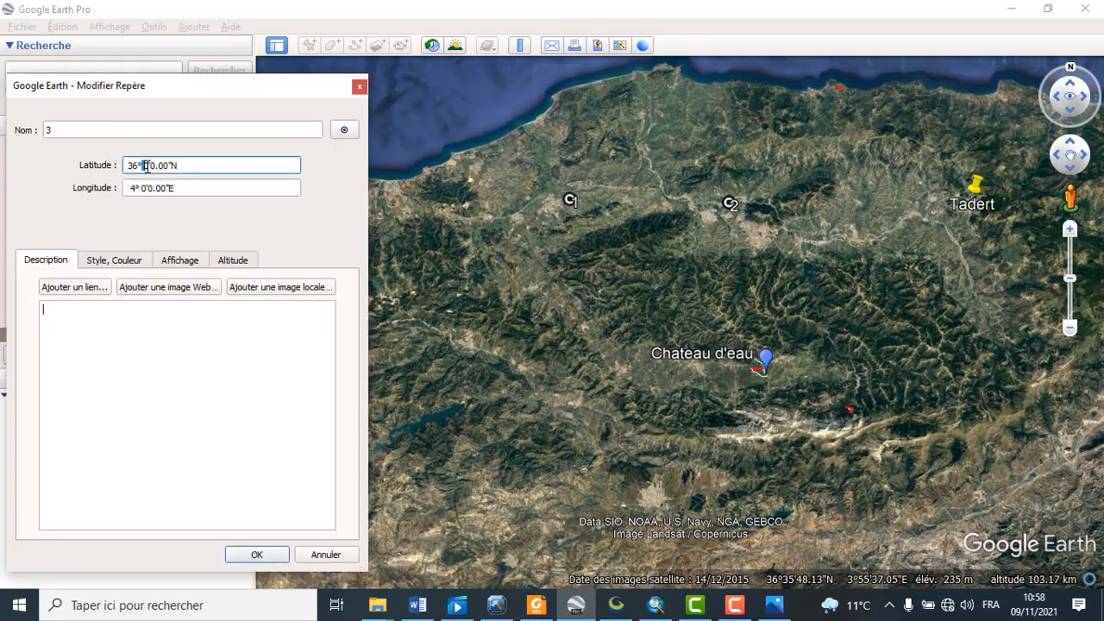
pyautogui.click(266, 553)
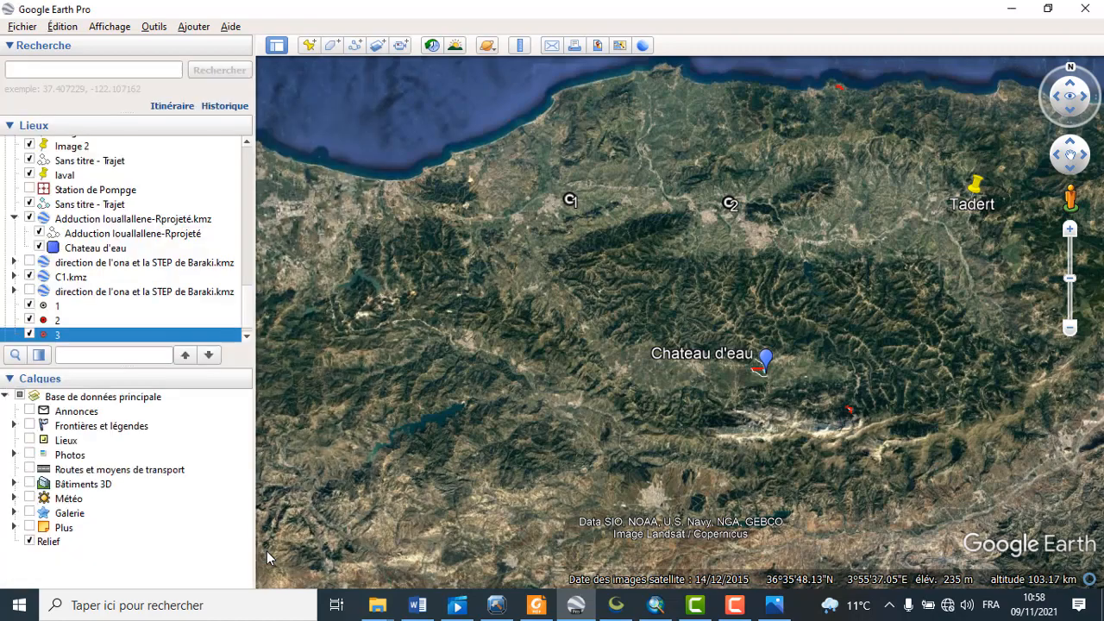
pyautogui.scroll(3, 762, 319)
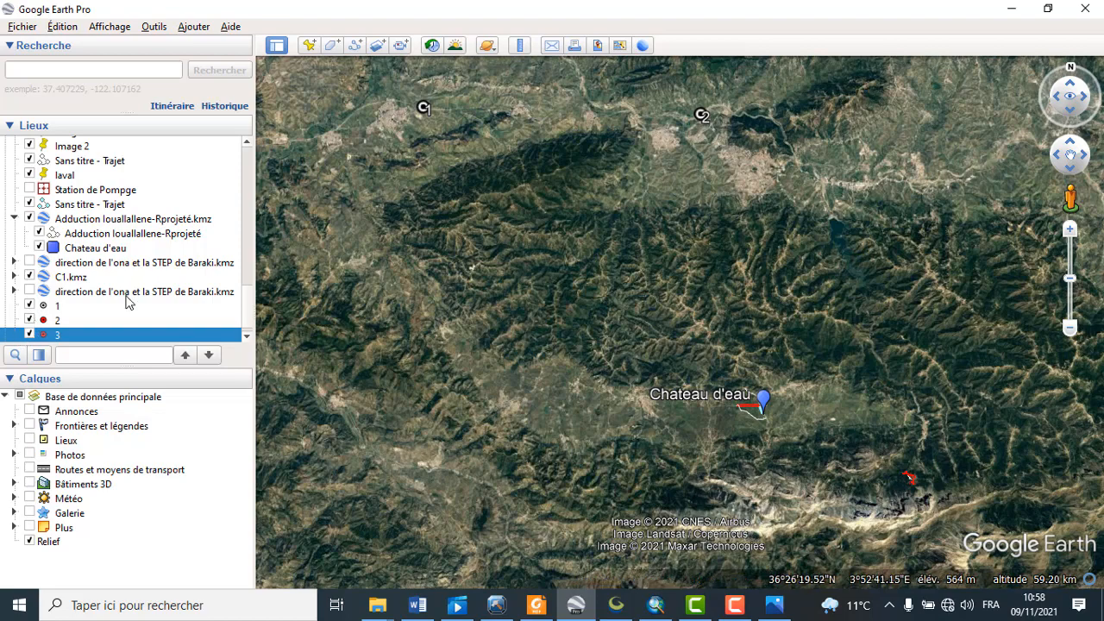
pyautogui.click(76, 307)
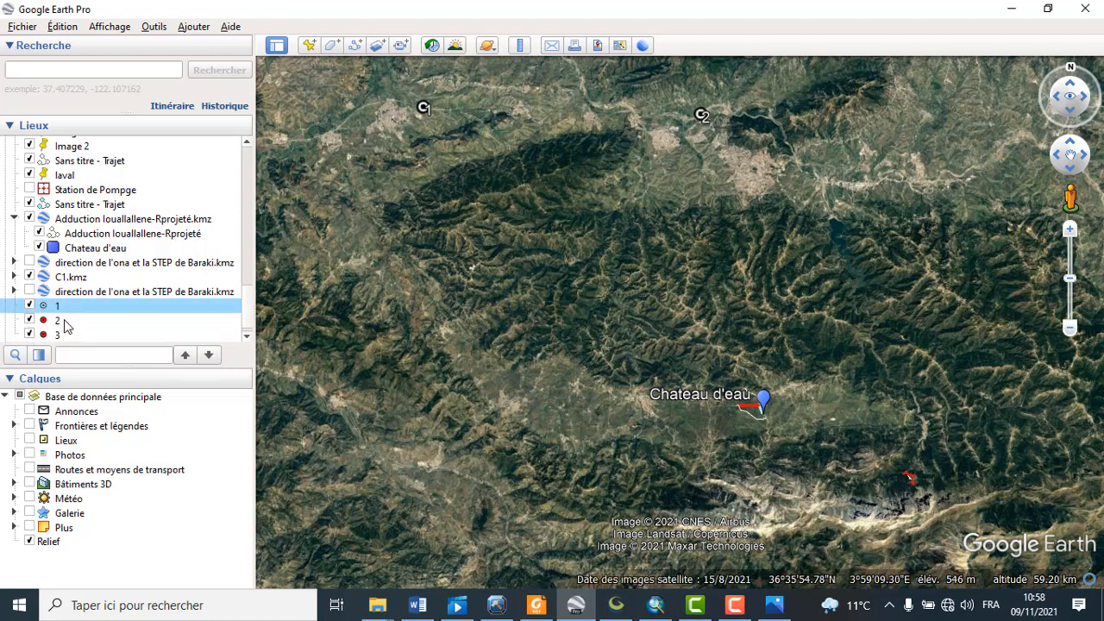
pyautogui.moveTo(65, 324); pyautogui.dragTo(64, 337)
pyautogui.rightClick(67, 307)
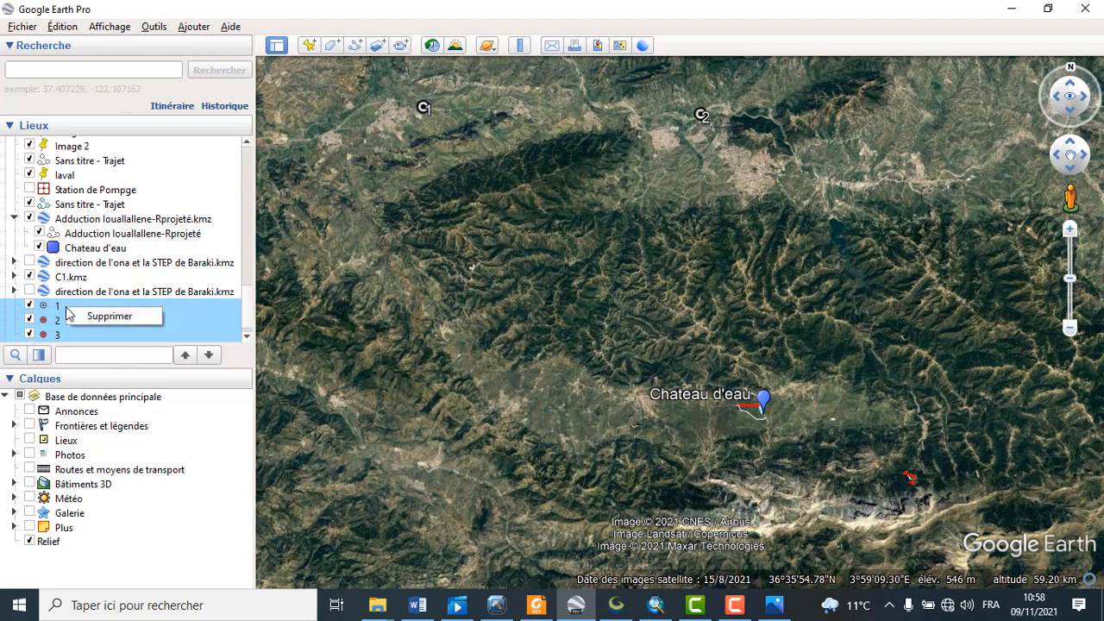
# - Start saving placemark 1 as a KMZ file and browse to D:\Vaccations\UMMTO\Calage de Cartes
pyautogui.click(54, 306)
pyautogui.rightClick(53, 305)
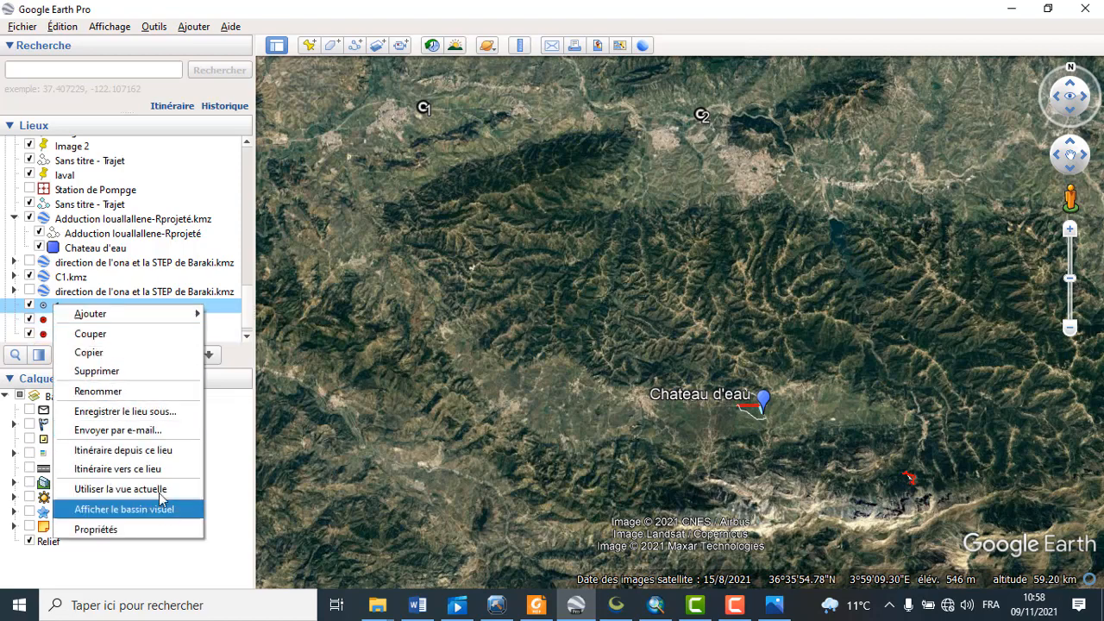
pyautogui.click(125, 412)
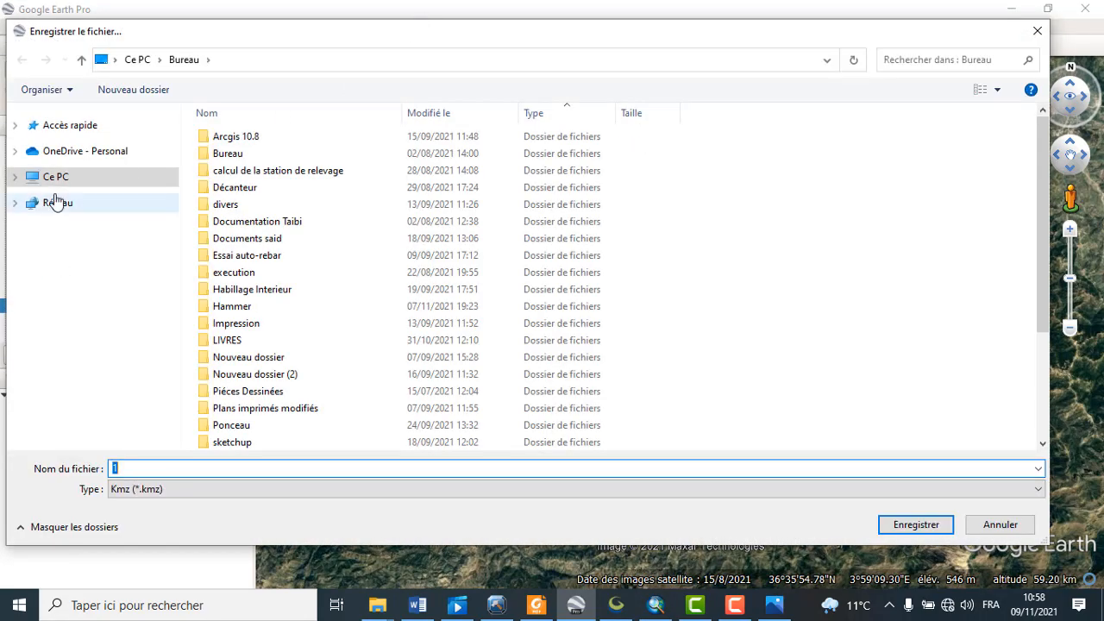
pyautogui.click(56, 170)
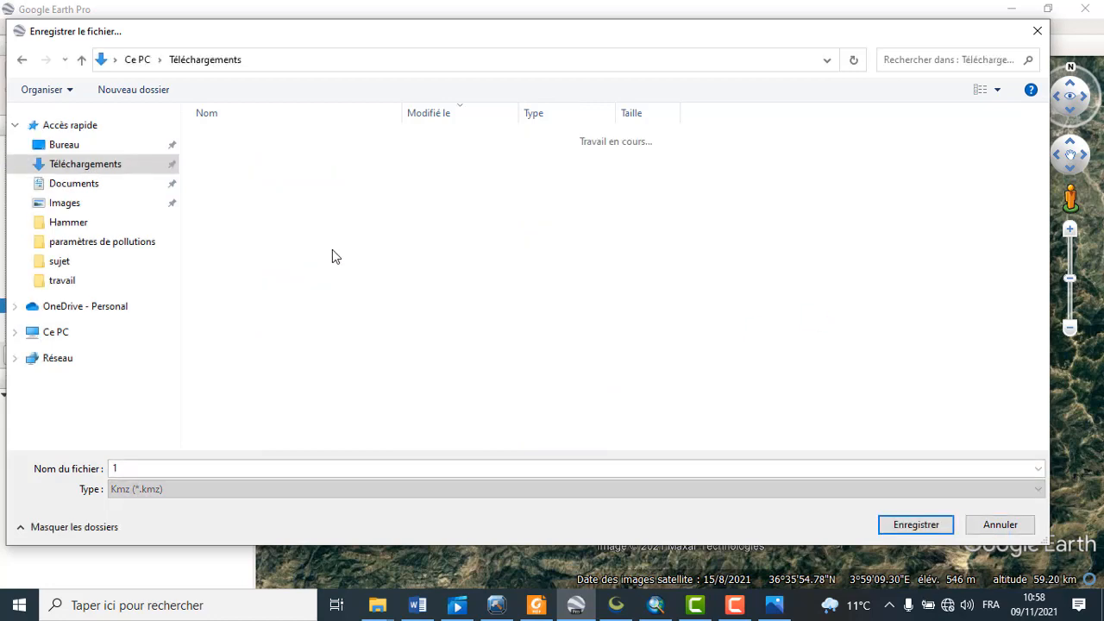
pyautogui.click(62, 332)
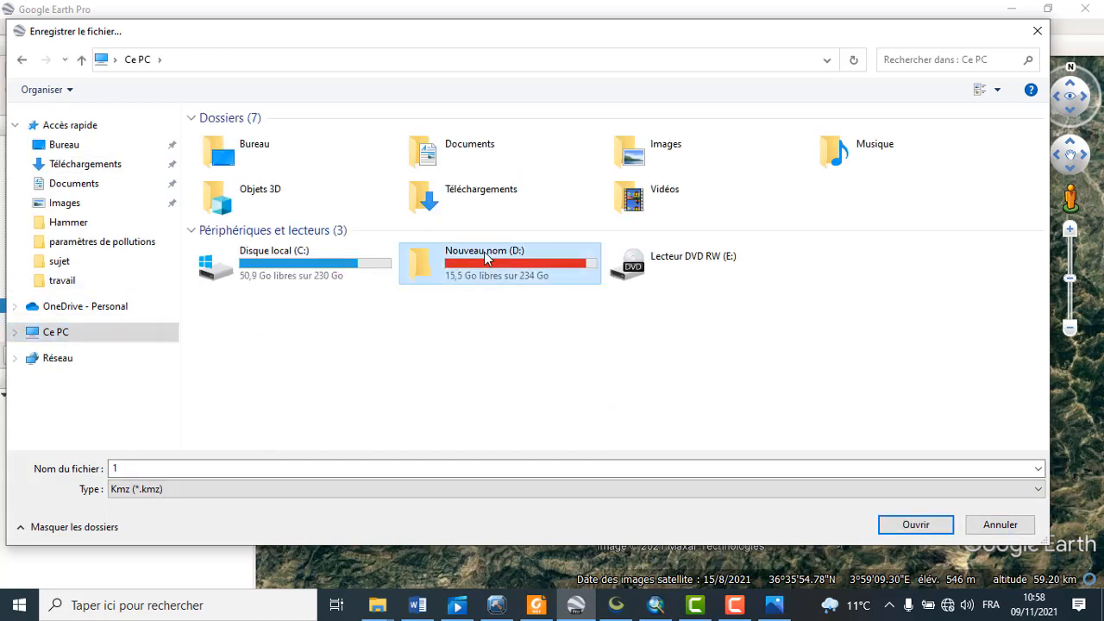
pyautogui.doubleClick(483, 251)
pyautogui.scroll(-3, 835, 308)
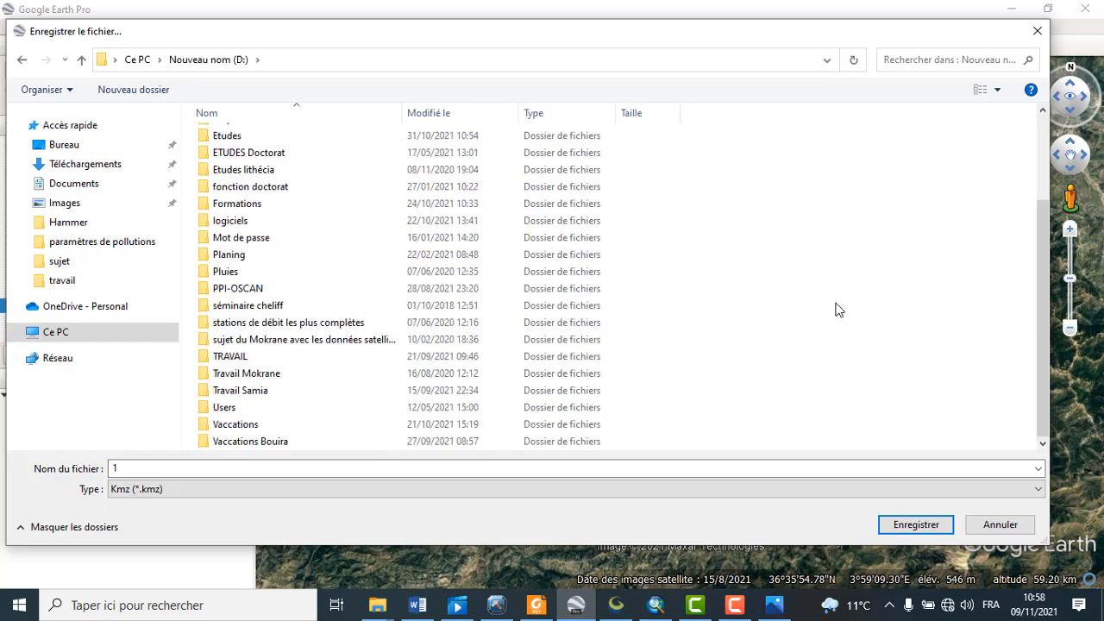
pyautogui.doubleClick(253, 426)
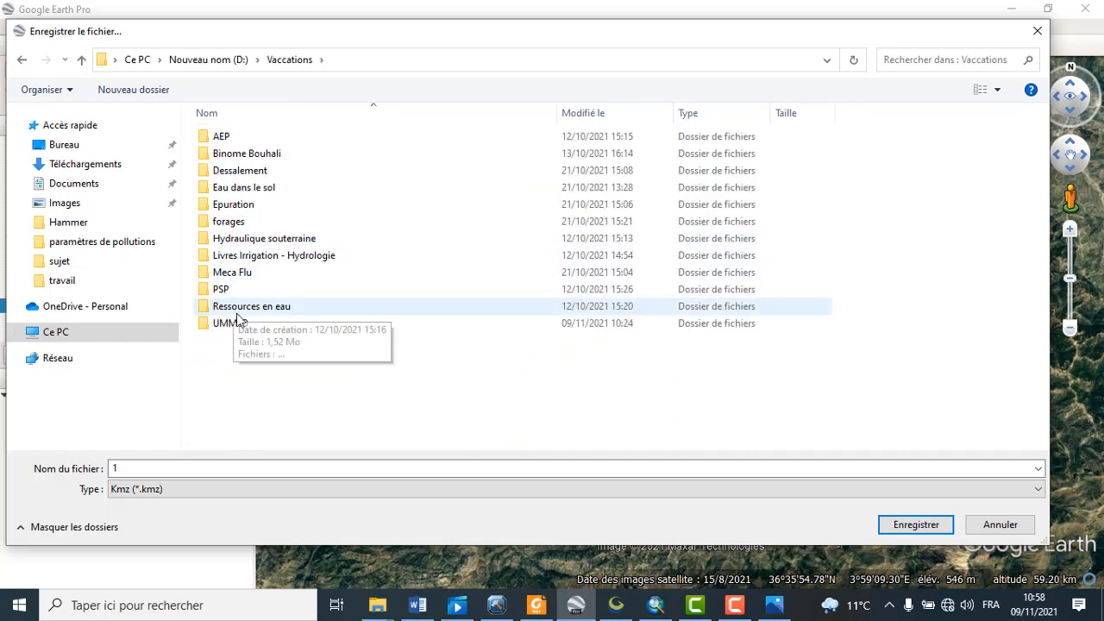
pyautogui.doubleClick(235, 323)
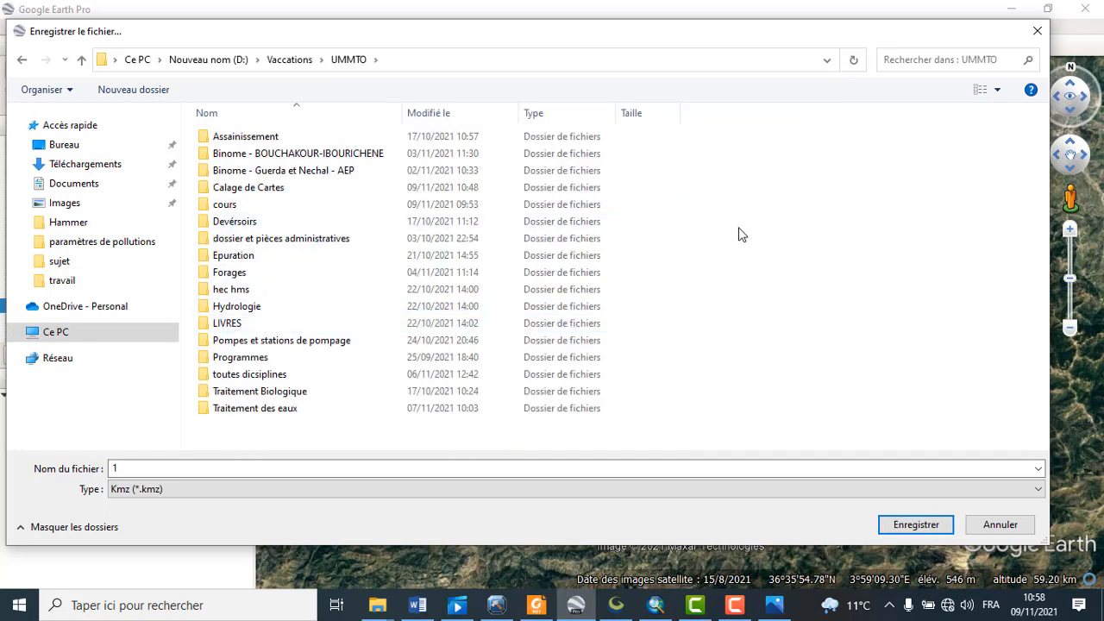
pyautogui.doubleClick(294, 188)
# - Create a folder named repères inside Calage de Cartes and save placemark 1 in it as KMZ file 1
pyautogui.rightClick(244, 204)
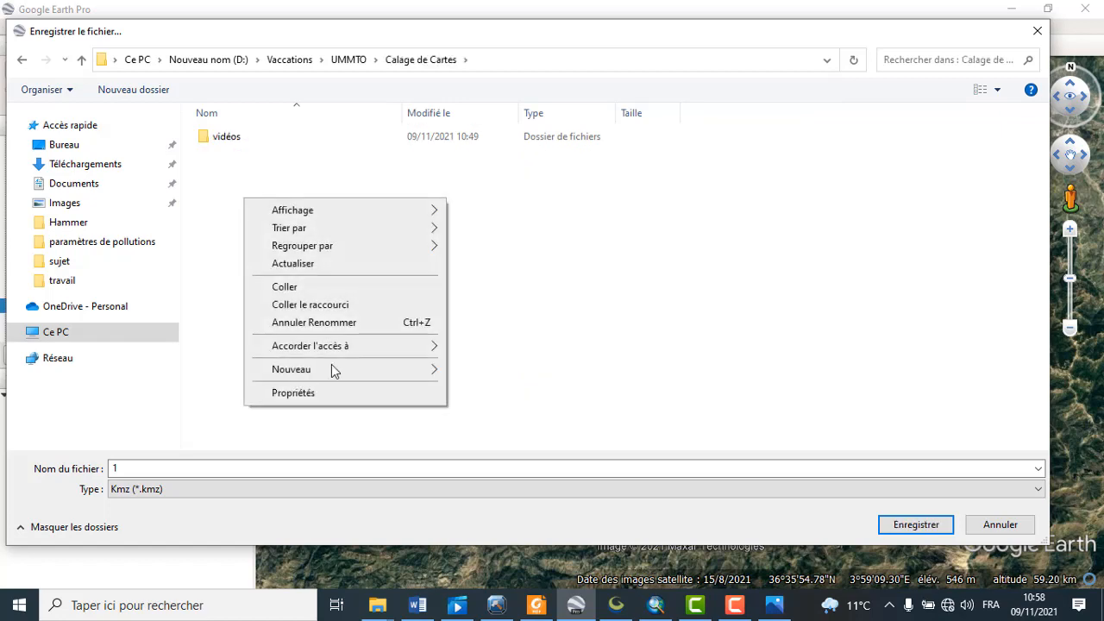
pyautogui.moveTo(428, 377)
pyautogui.click(505, 372)
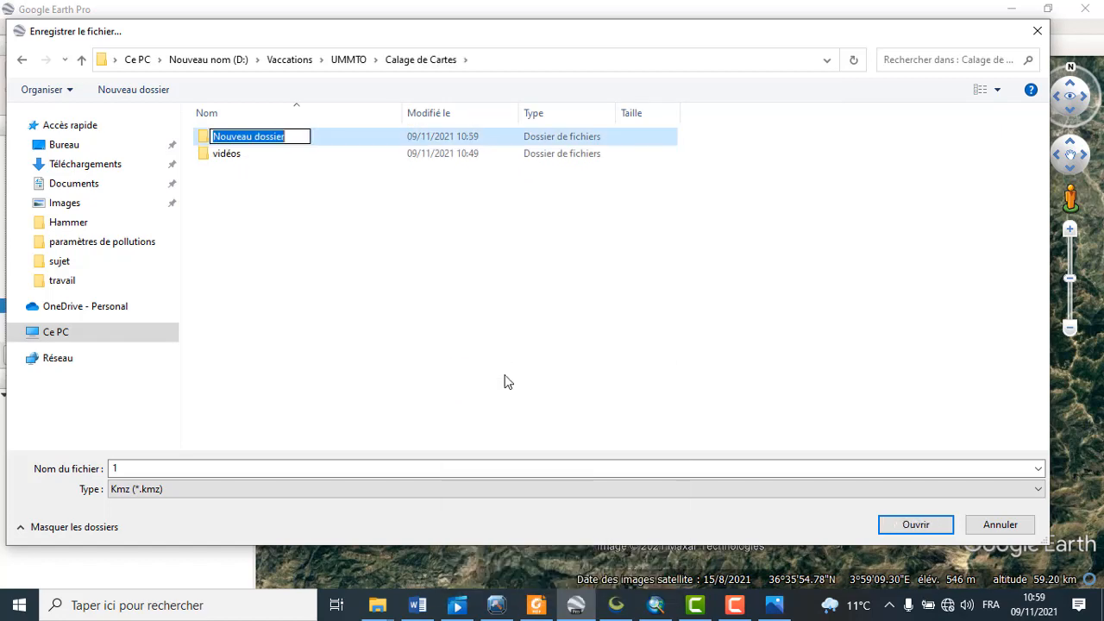
pyautogui.write('repères')
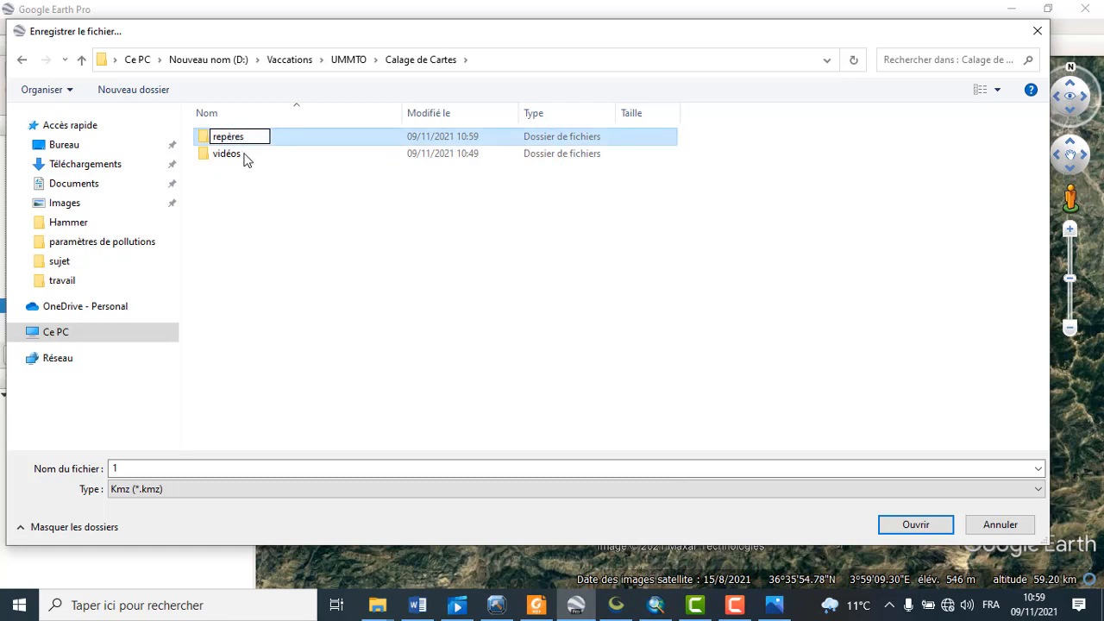
pyautogui.click(291, 200)
pyautogui.doubleClick(254, 139)
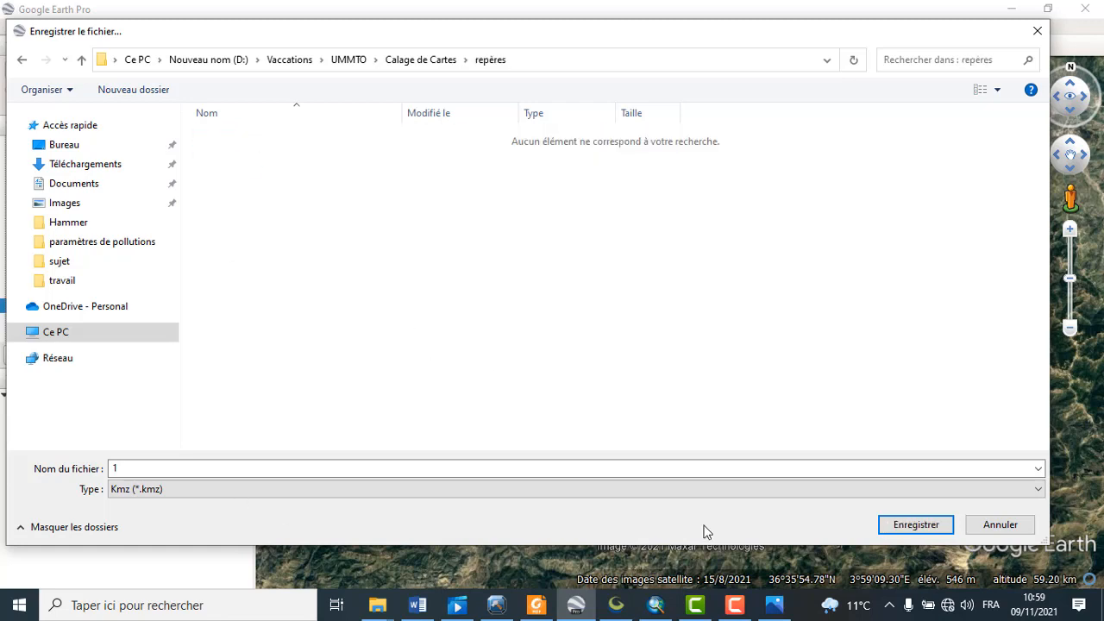
pyautogui.click(916, 525)
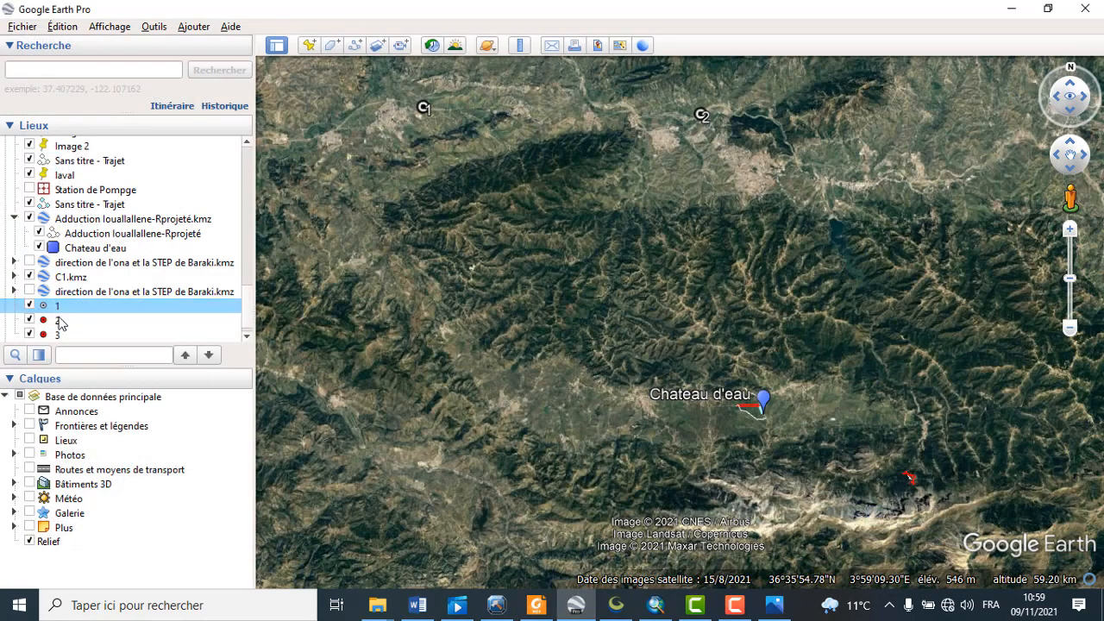
# - Save placemark 2 as KMZ file 2 in the repères folder
pyautogui.click(59, 320)
pyautogui.rightClick(58, 320)
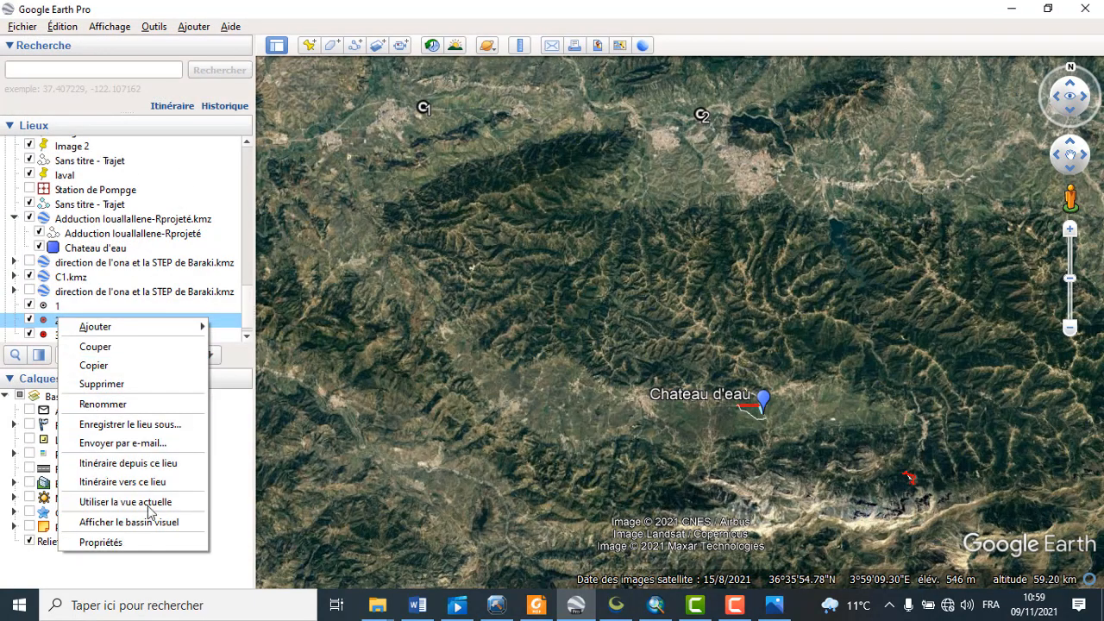
pyautogui.click(131, 425)
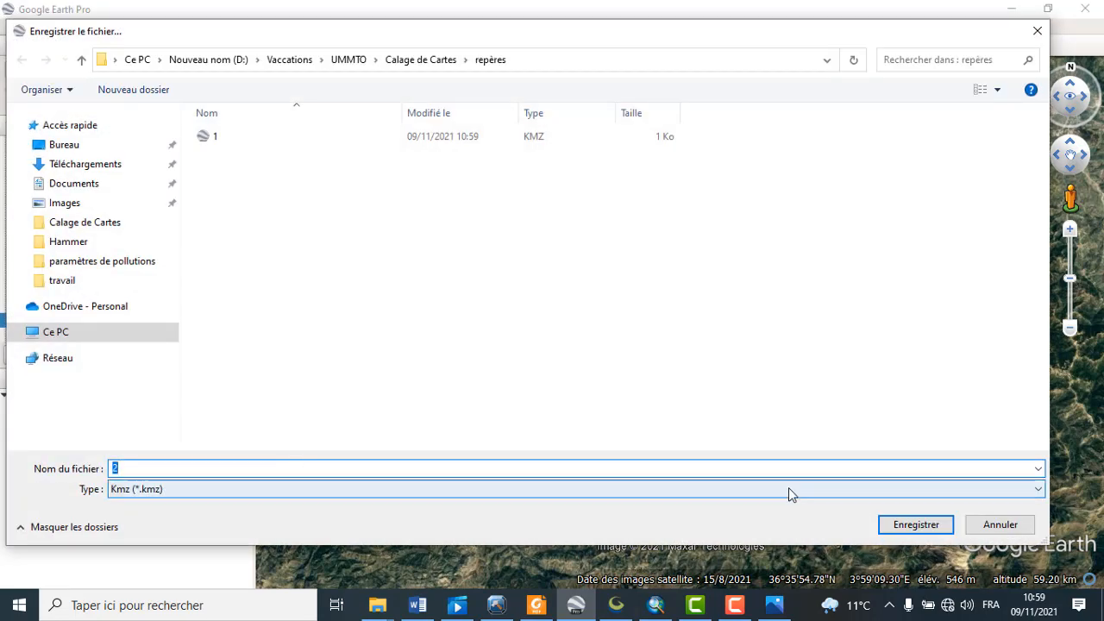
pyautogui.click(927, 526)
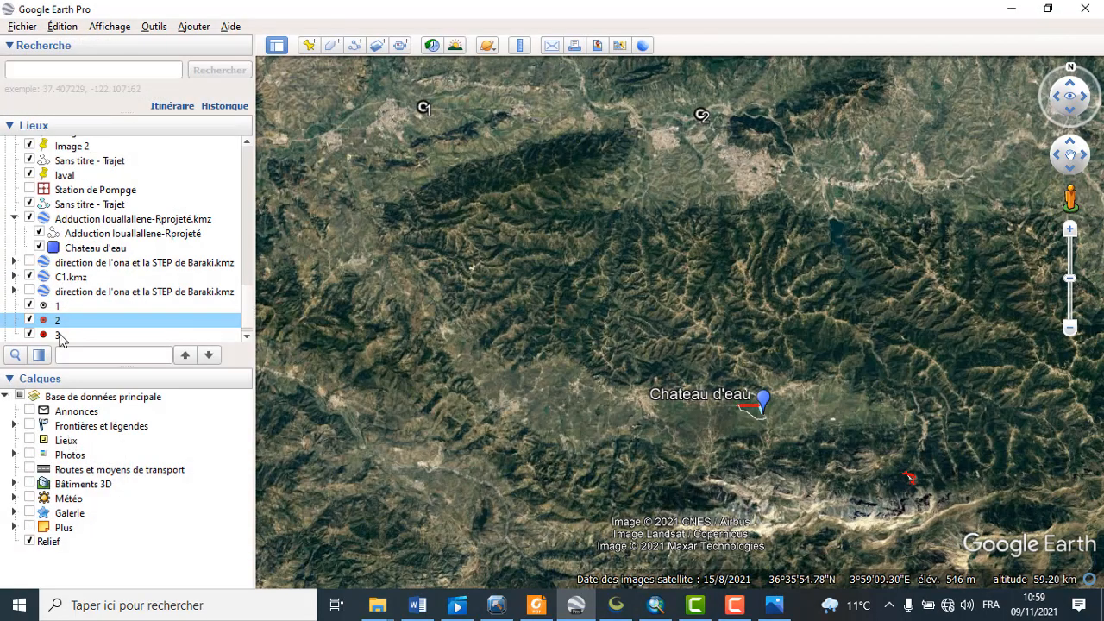
# - Save placemark 3 as KMZ file 3 in the repères folder
pyautogui.rightClick(58, 336)
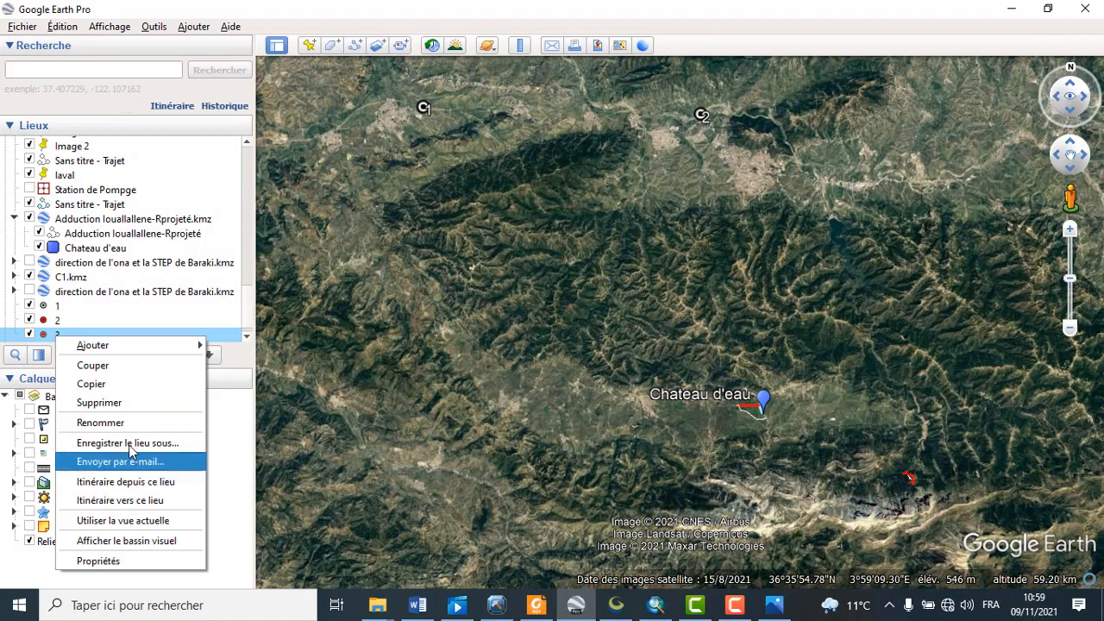
pyautogui.click(128, 444)
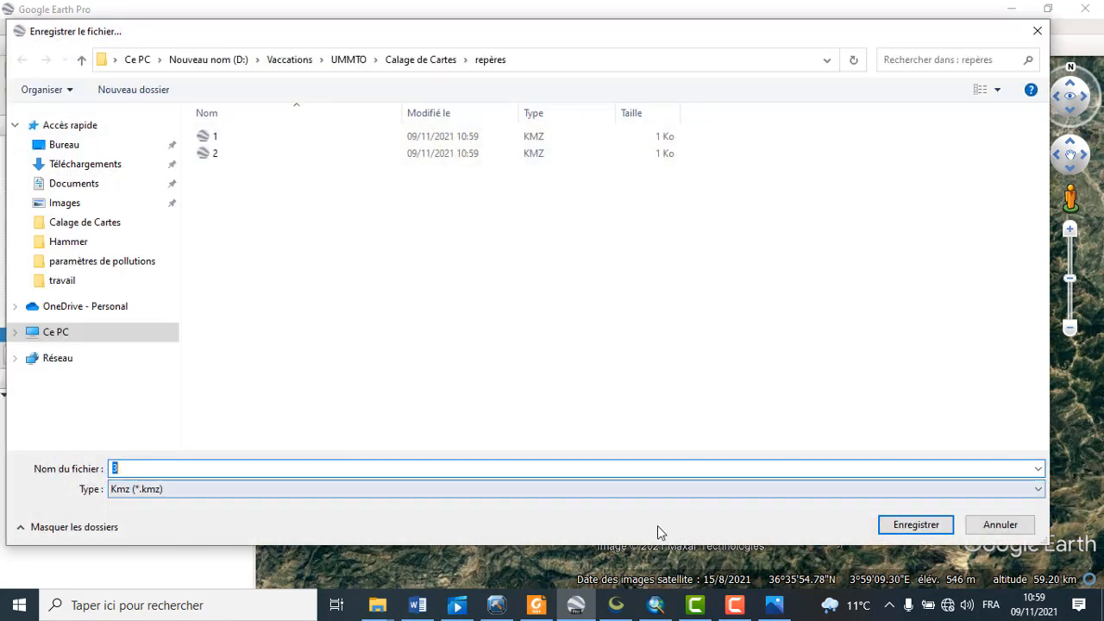
pyautogui.click(912, 528)
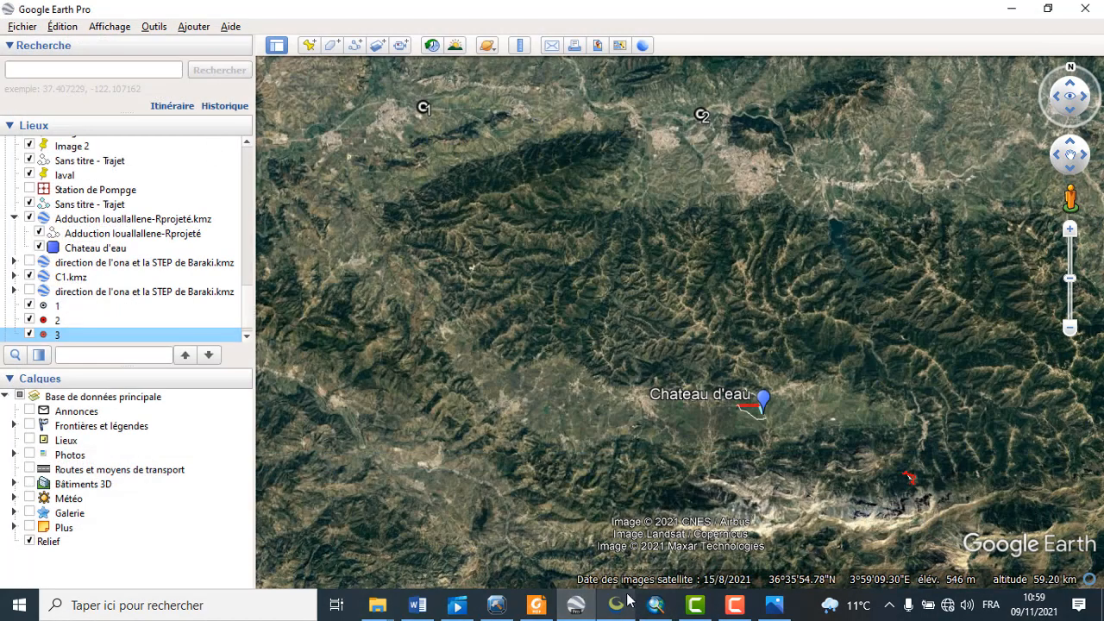
# - Minimize Google Earth Pro, switch to Global Mapper and start opening data files
pyautogui.click(1022, 10)
pyautogui.click(619, 608)
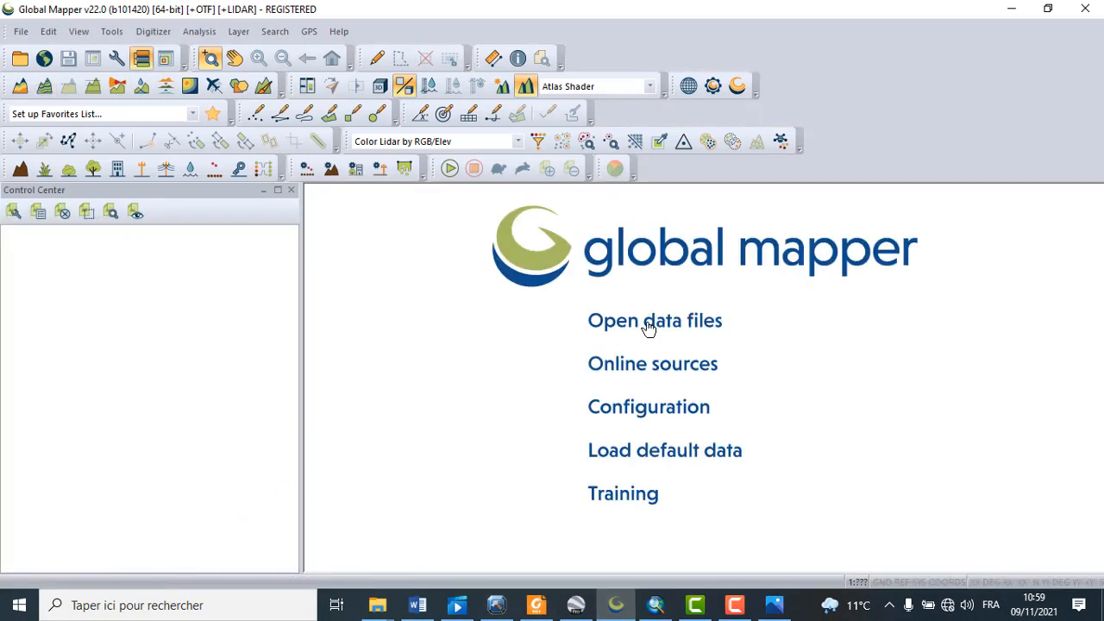
pyautogui.click(648, 326)
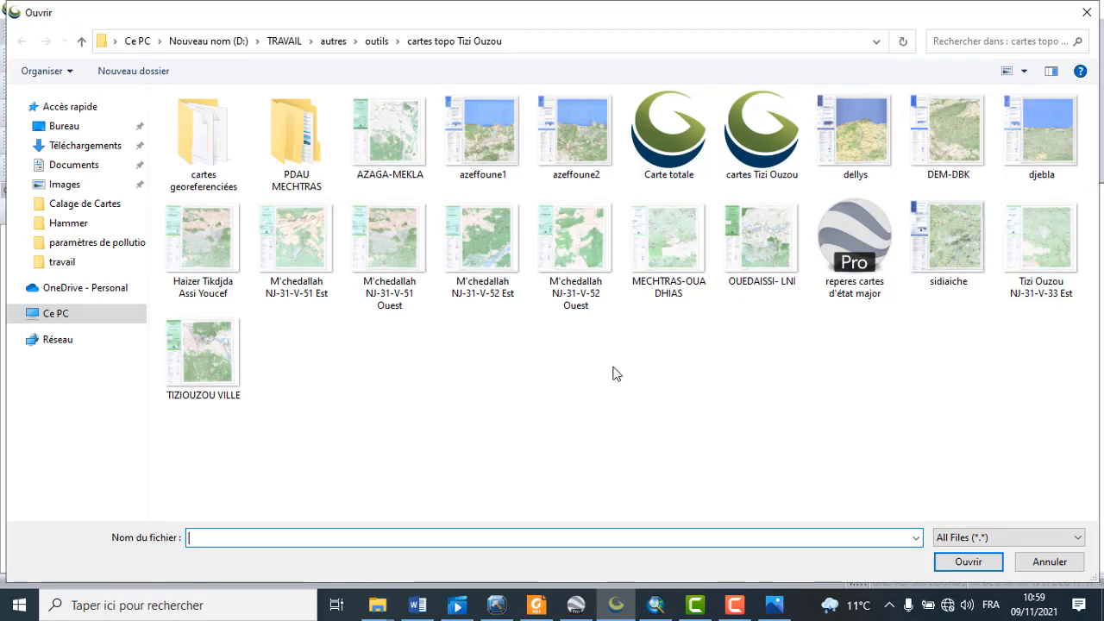
# - Browse to the folder D:\Vaccations\UMMTO\Calage de Cartes for the data files to open
pyautogui.click(333, 41)
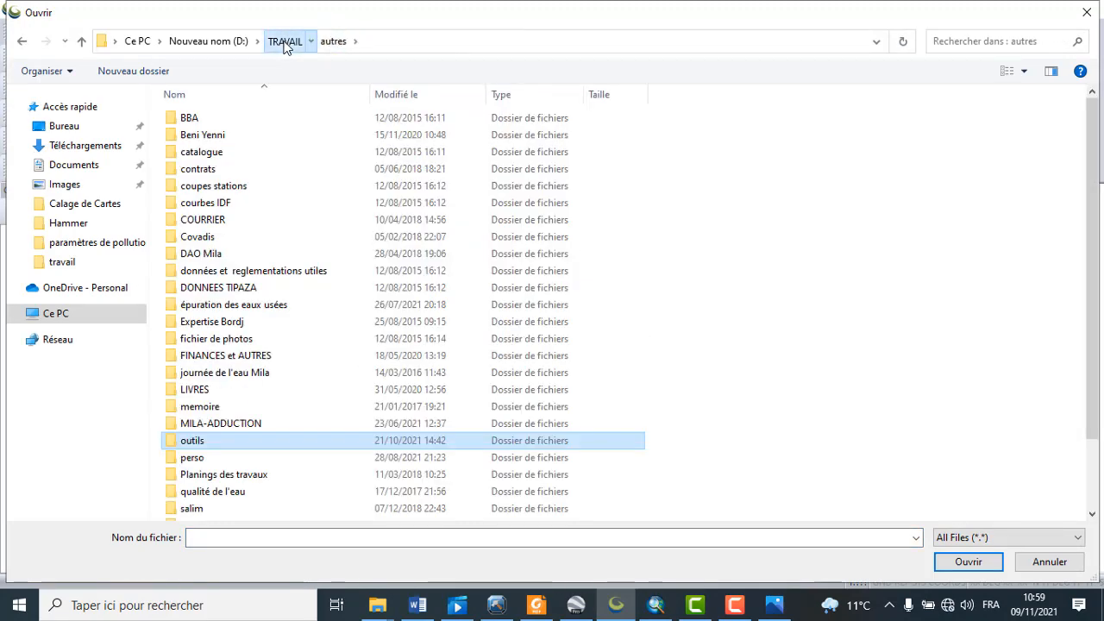
pyautogui.click(283, 40)
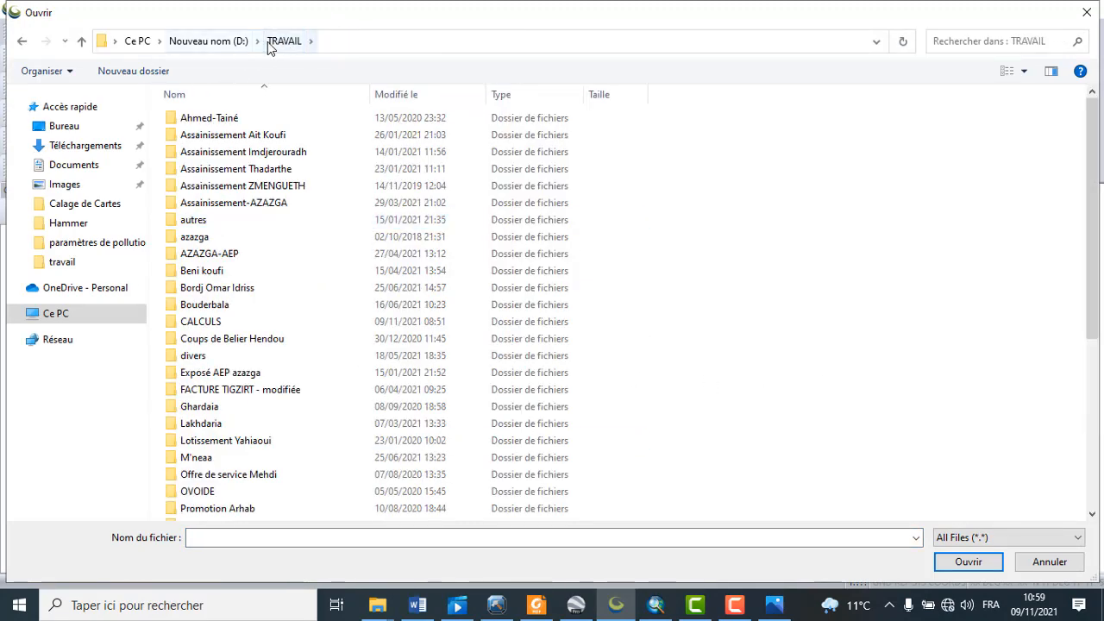
pyautogui.scroll(-3, 308, 423)
pyautogui.scroll(3, 307, 420)
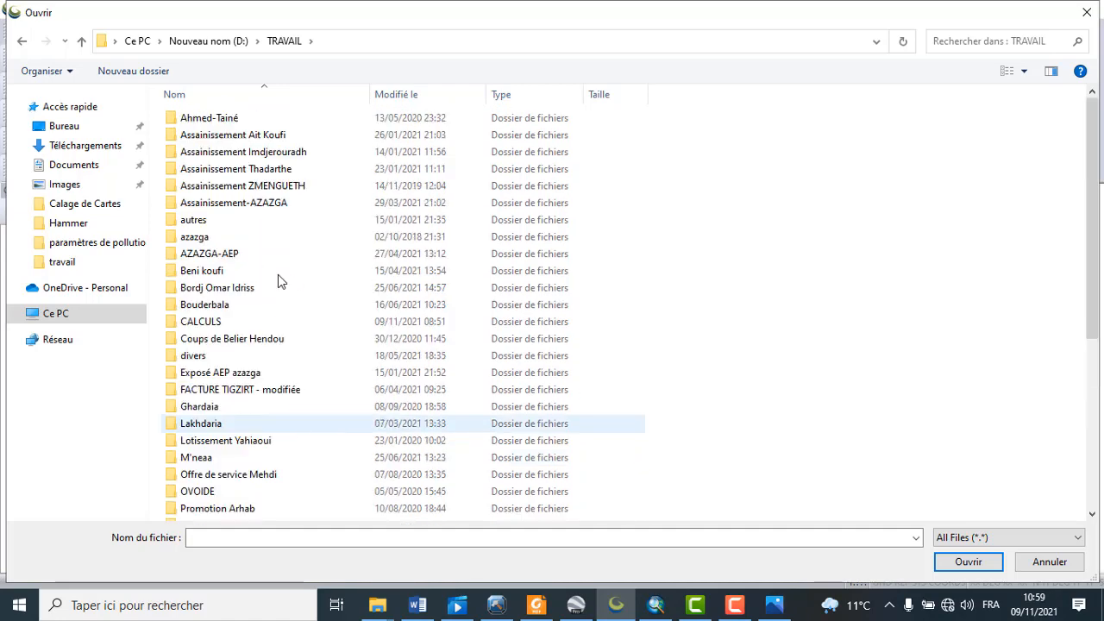
pyautogui.click(207, 40)
pyautogui.scroll(-3, 288, 437)
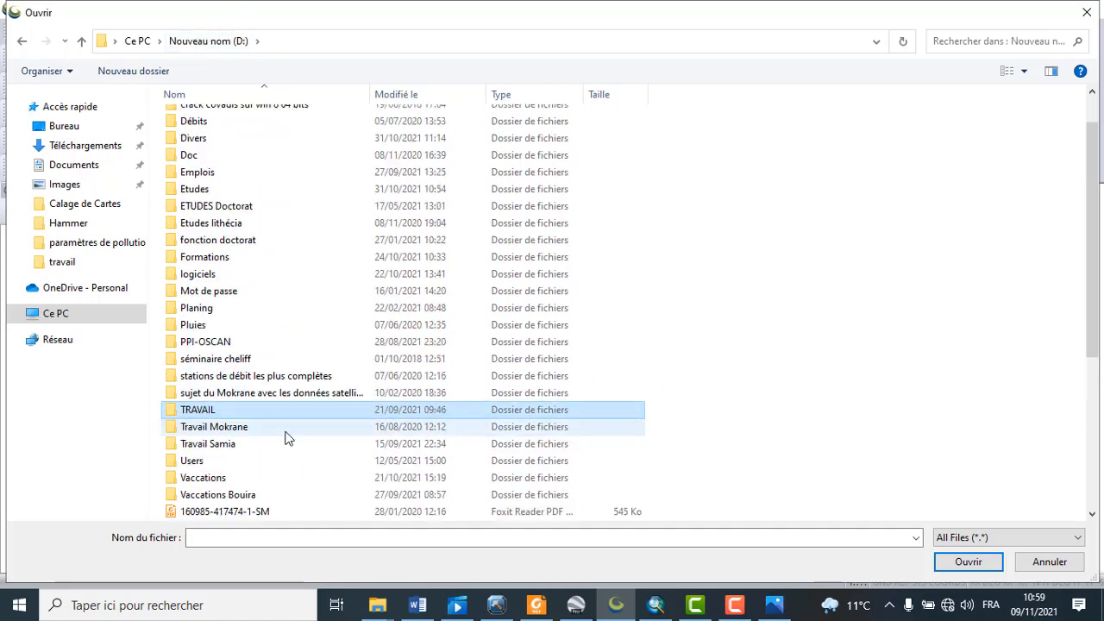
pyautogui.doubleClick(211, 427)
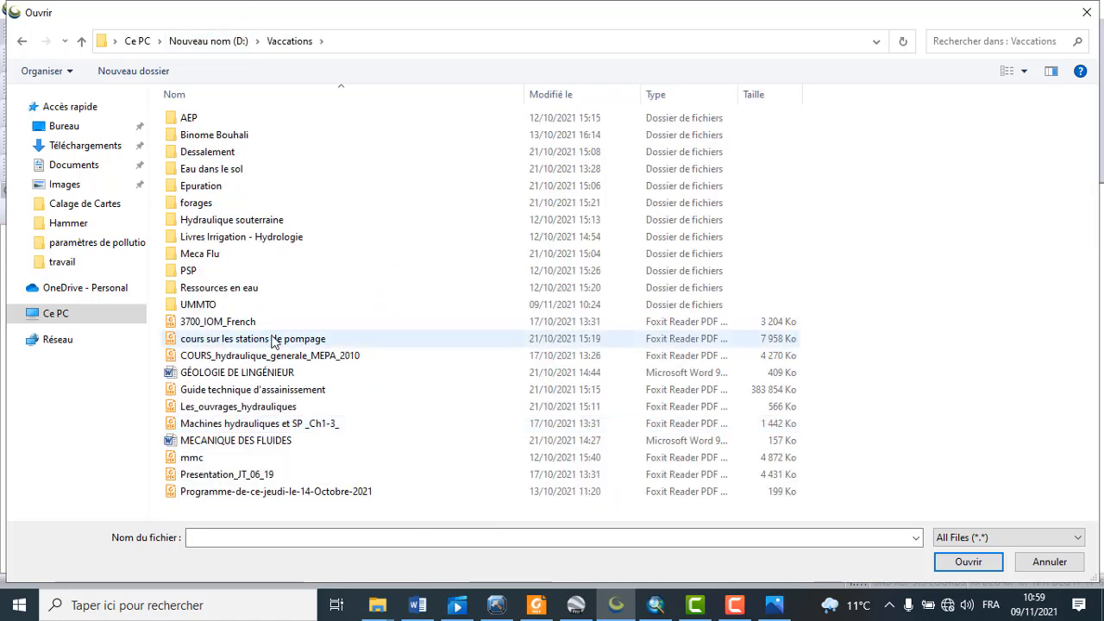
pyautogui.doubleClick(207, 307)
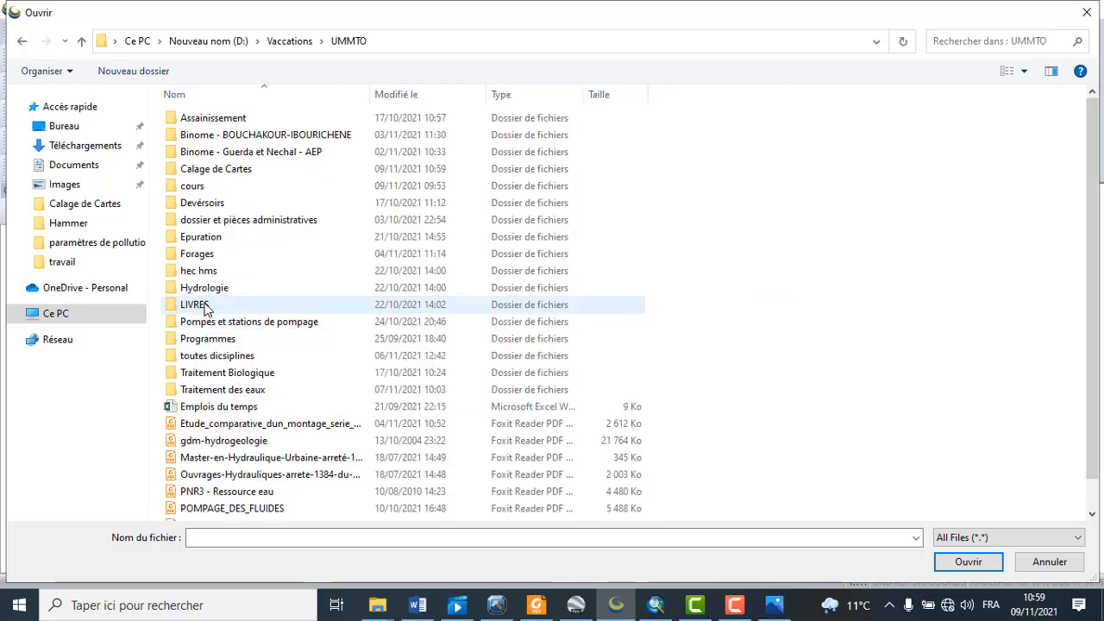
pyautogui.doubleClick(216, 169)
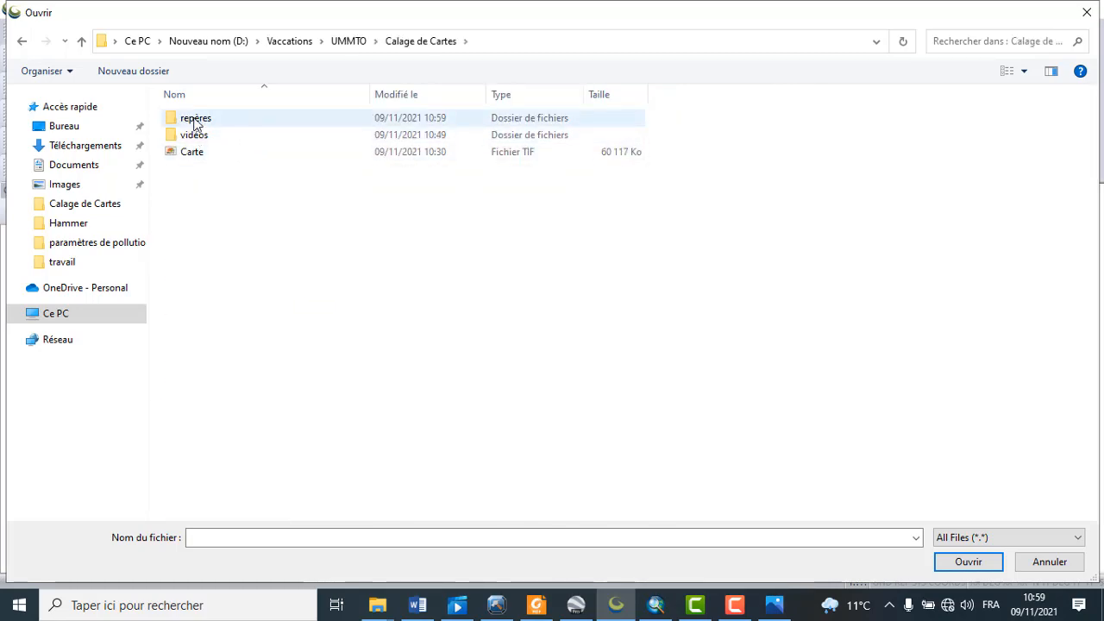
# - Load the three placemark files 1, 2 and 3 from the repères folder and check their points on the map
pyautogui.doubleClick(192, 118)
pyautogui.hotkey('ctrl', 'a')
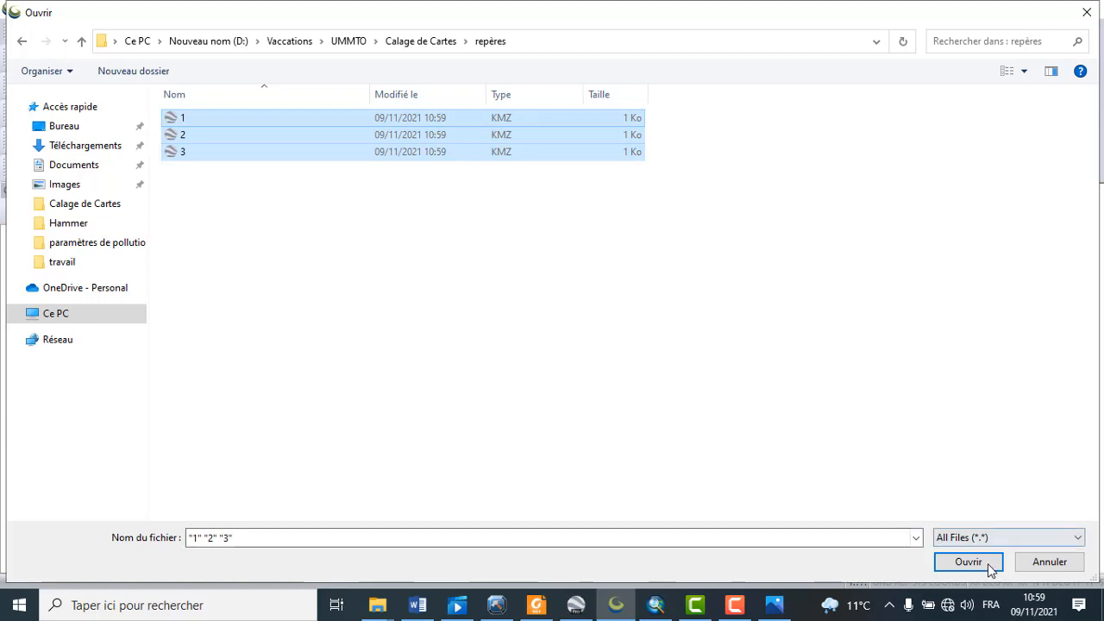
pyautogui.press('Return')
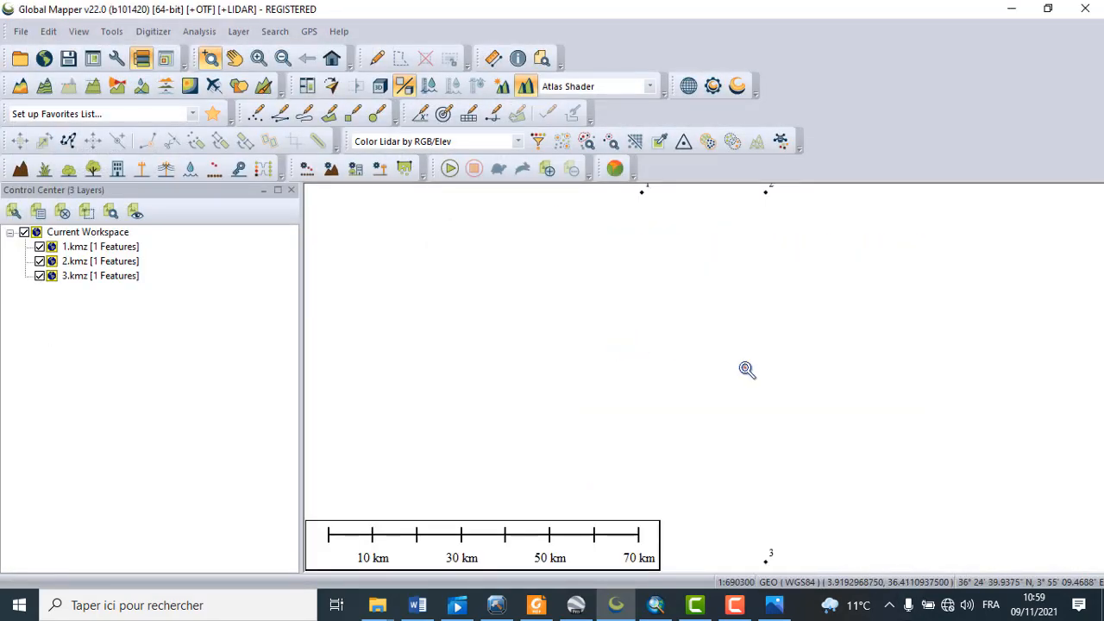
pyautogui.scroll(3, 758, 405)
pyautogui.scroll(-1, 742, 431)
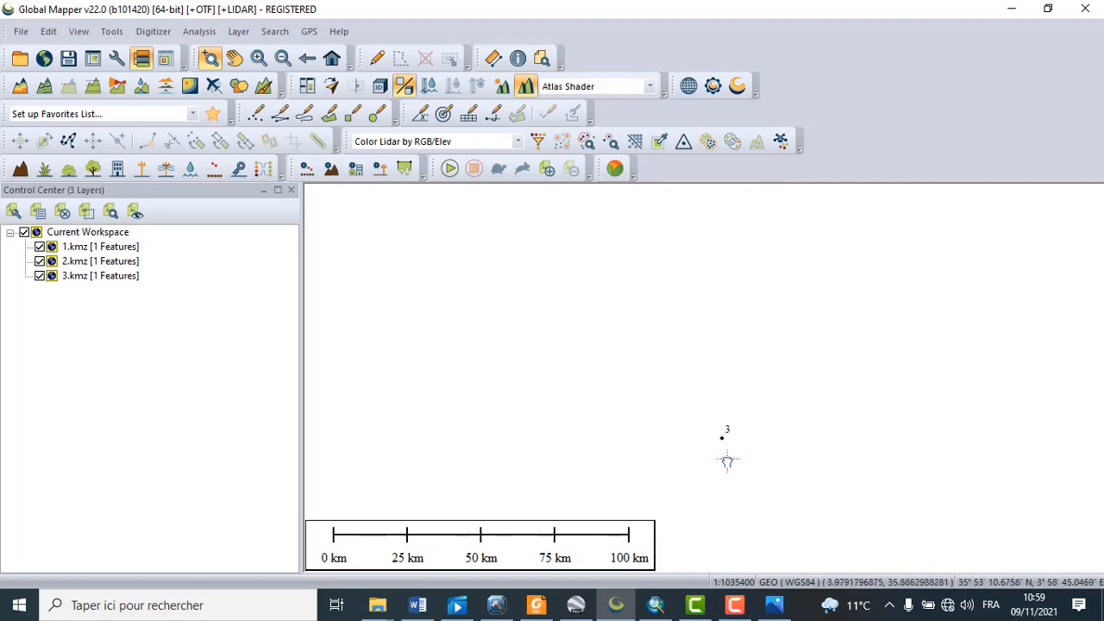
pyautogui.scroll(-1, 724, 462)
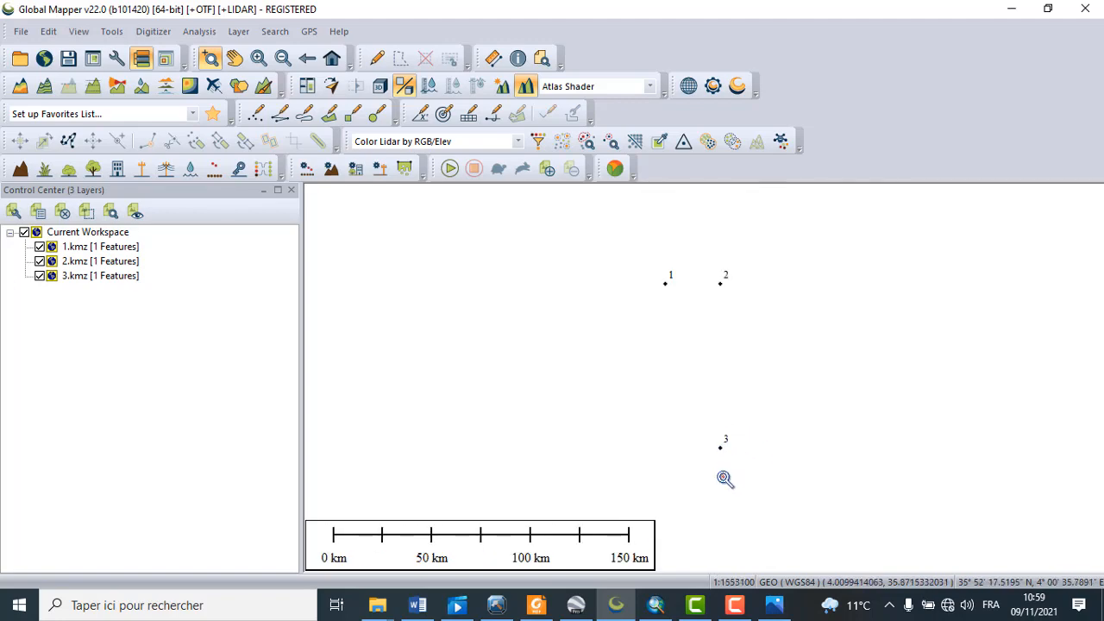
pyautogui.click(576, 605)
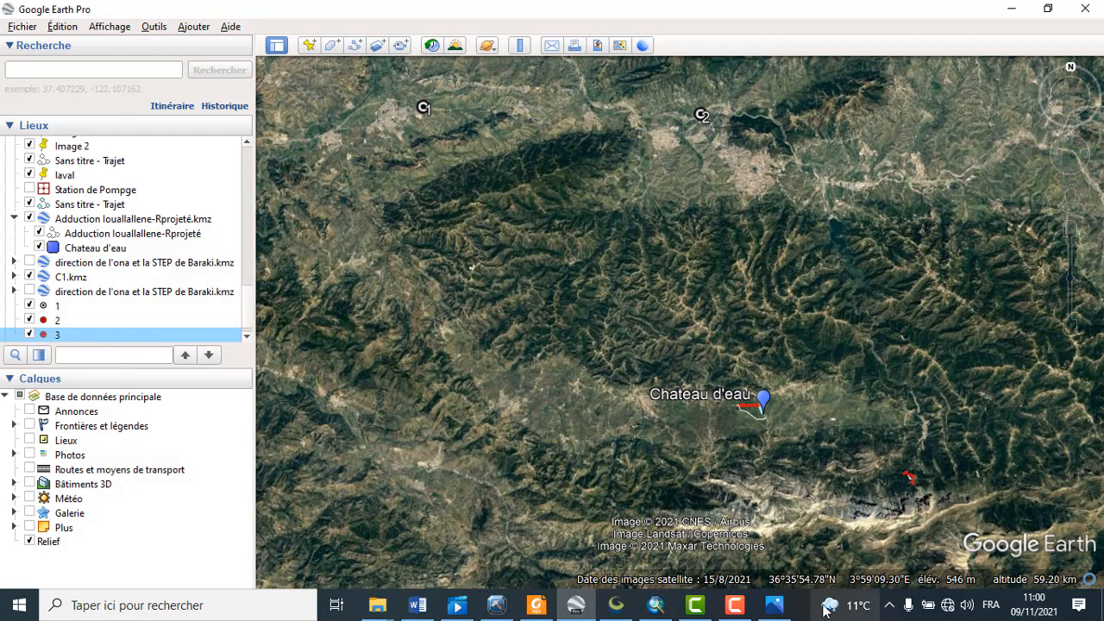
pyautogui.click(734, 604)
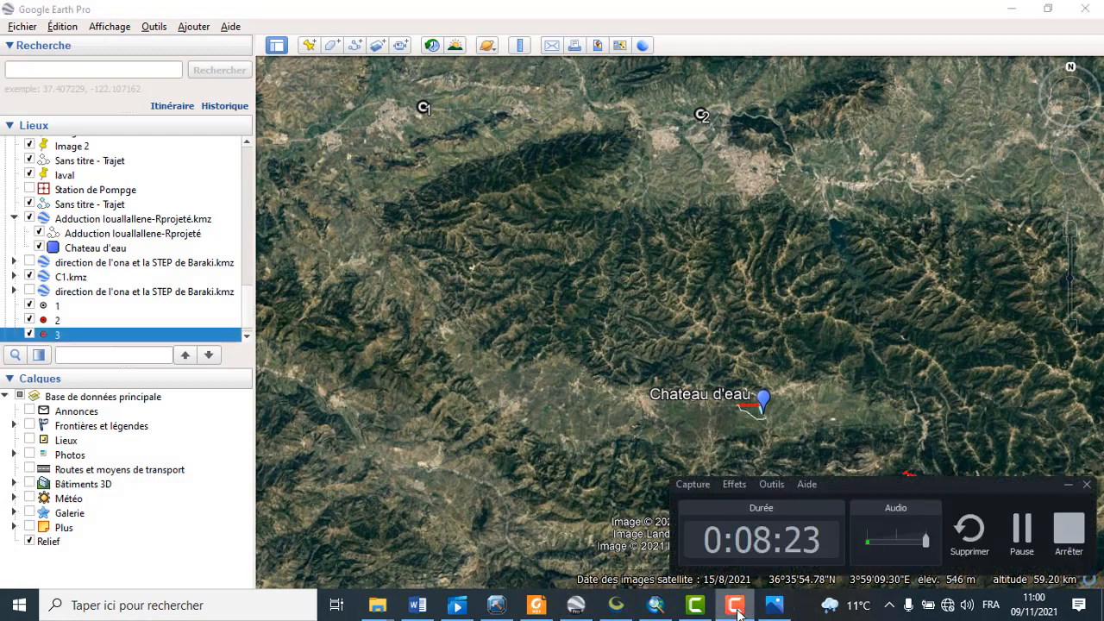
pyautogui.click(1022, 531)
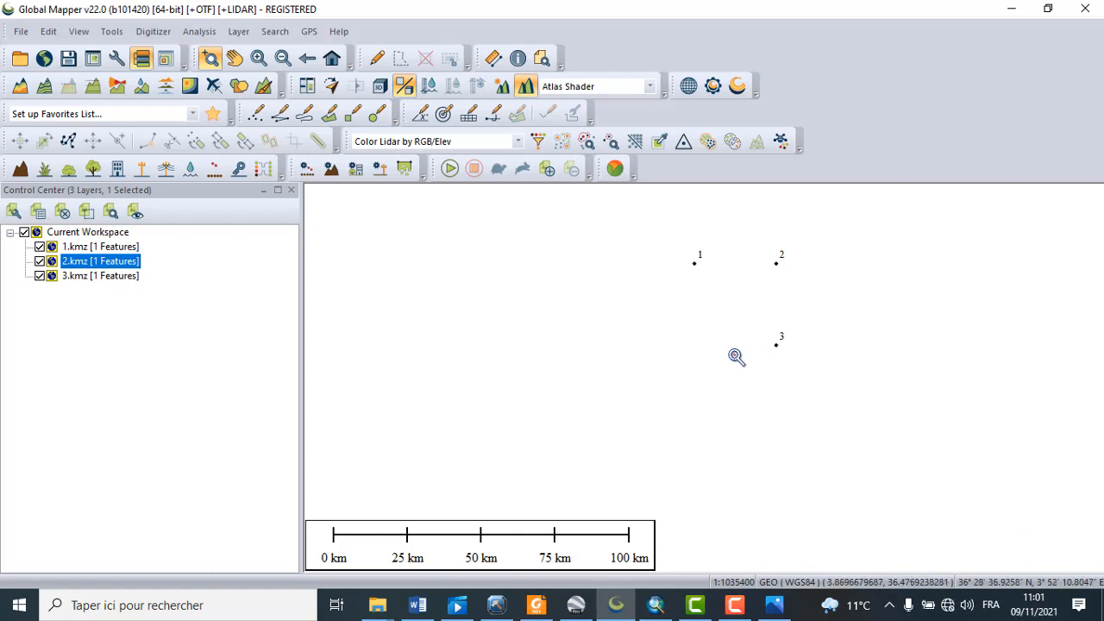
# - Check the layout of the three loaded points, then switch to the Carte.tif image in Photos and close it
pyautogui.scroll(2, 783, 347)
pyautogui.scroll(-2, 763, 355)
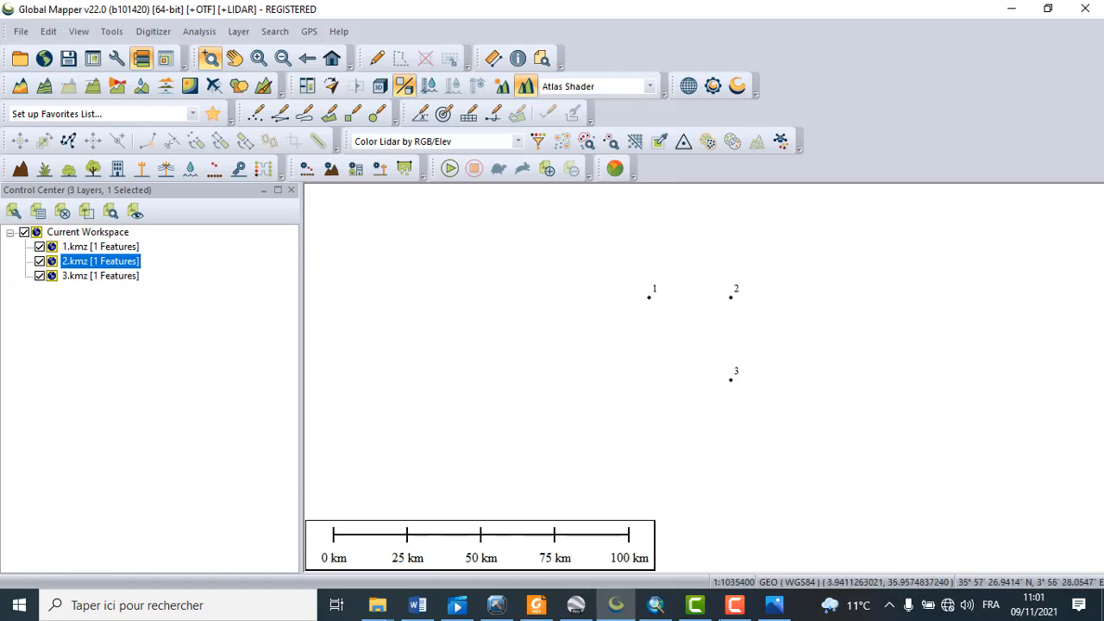
pyautogui.moveTo(790, 604)
pyautogui.click(786, 559)
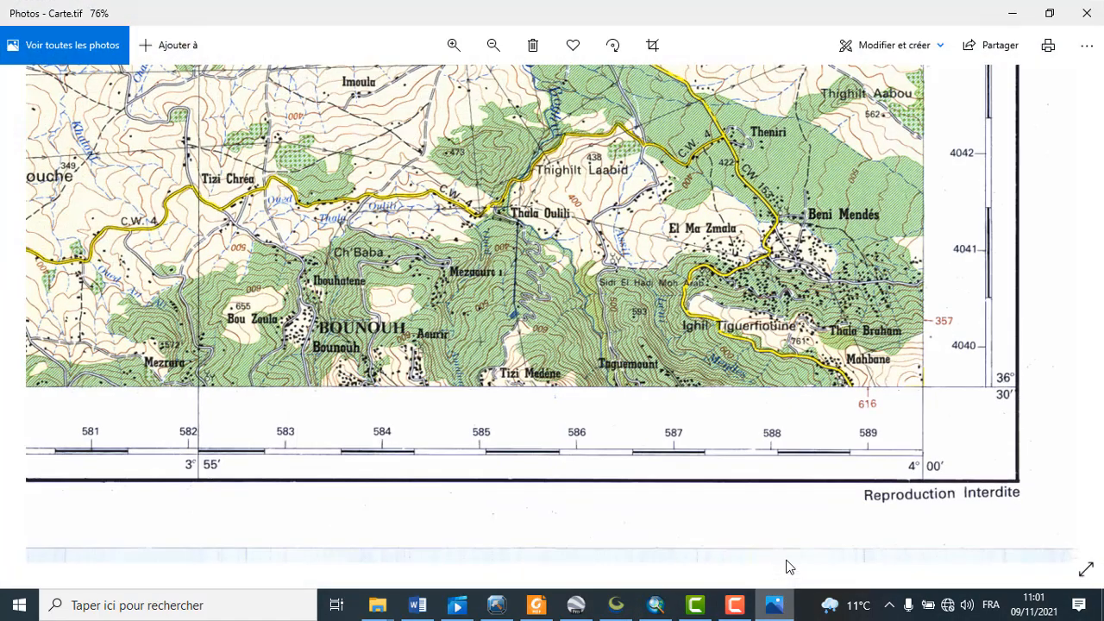
pyautogui.click(1011, 16)
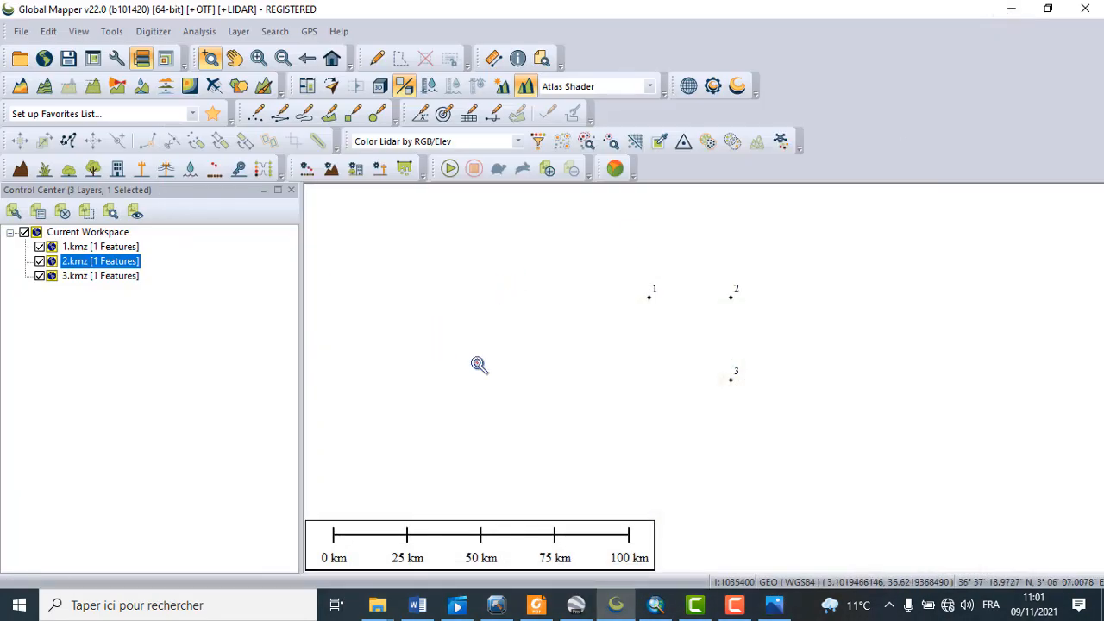
pyautogui.click(774, 604)
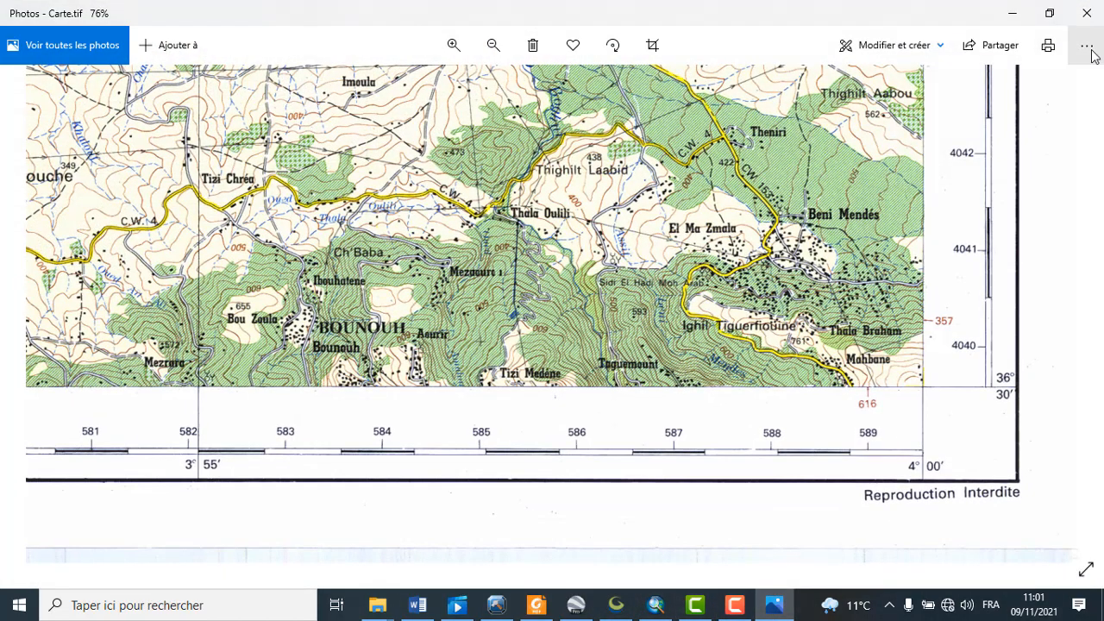
pyautogui.click(1086, 17)
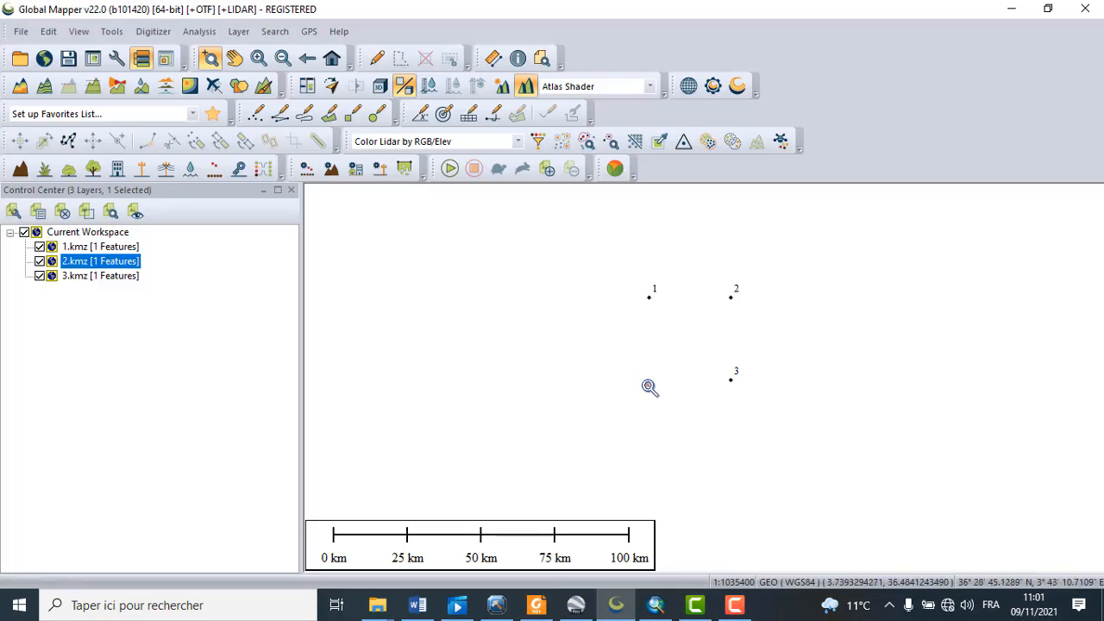
# - Open Carte.tif from the Calage de Cartes folder with the Manually Rectify Image option and dismiss the rectification tip
pyautogui.click(22, 32)
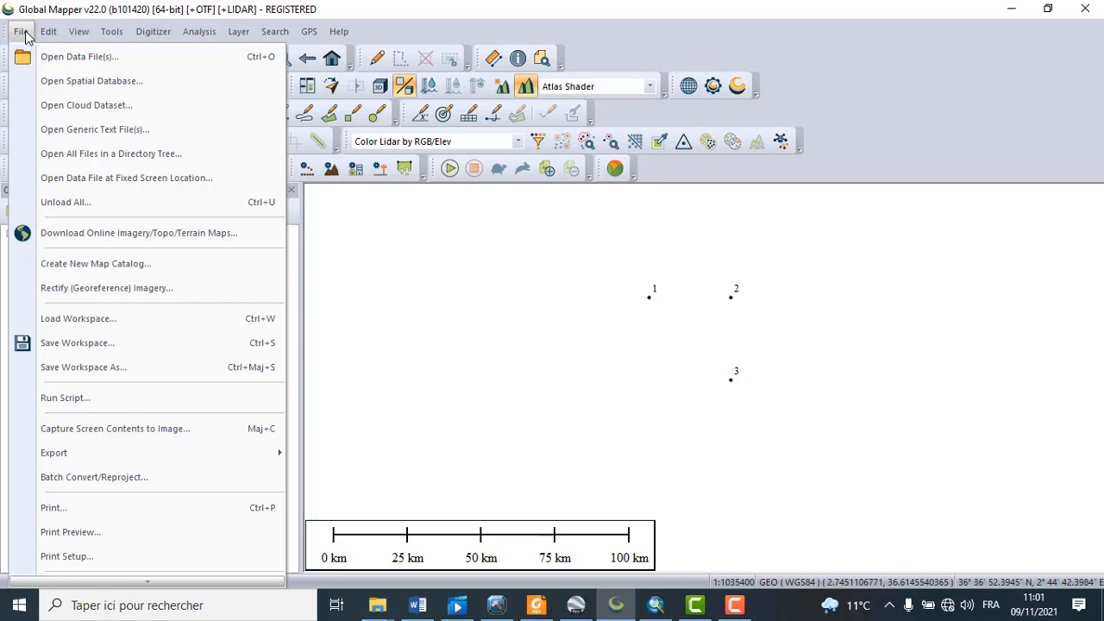
pyautogui.click(77, 56)
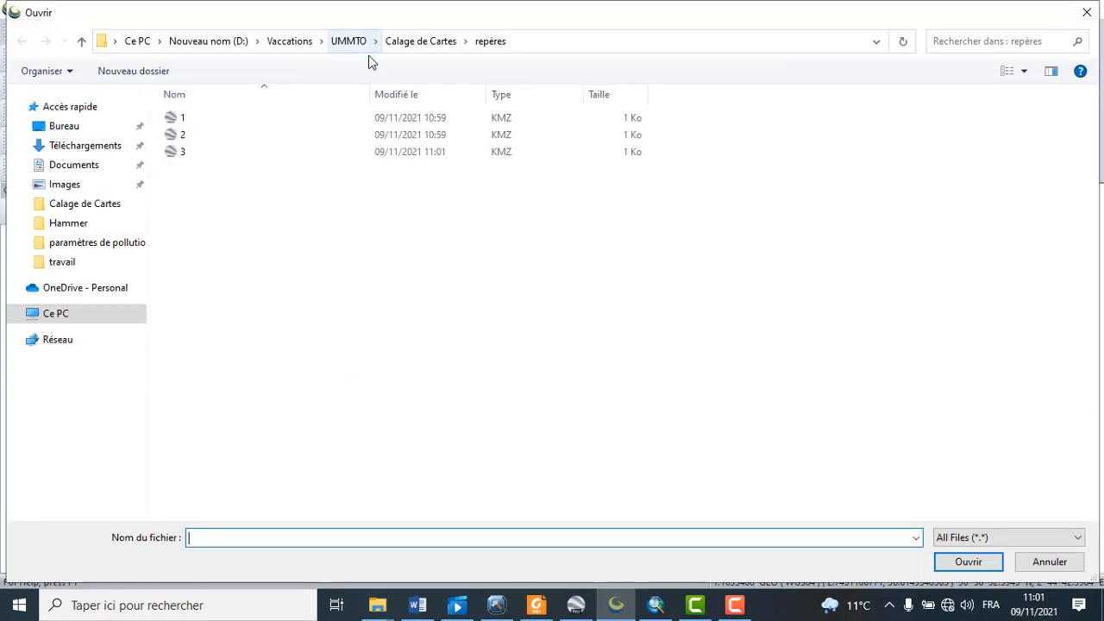
pyautogui.click(421, 41)
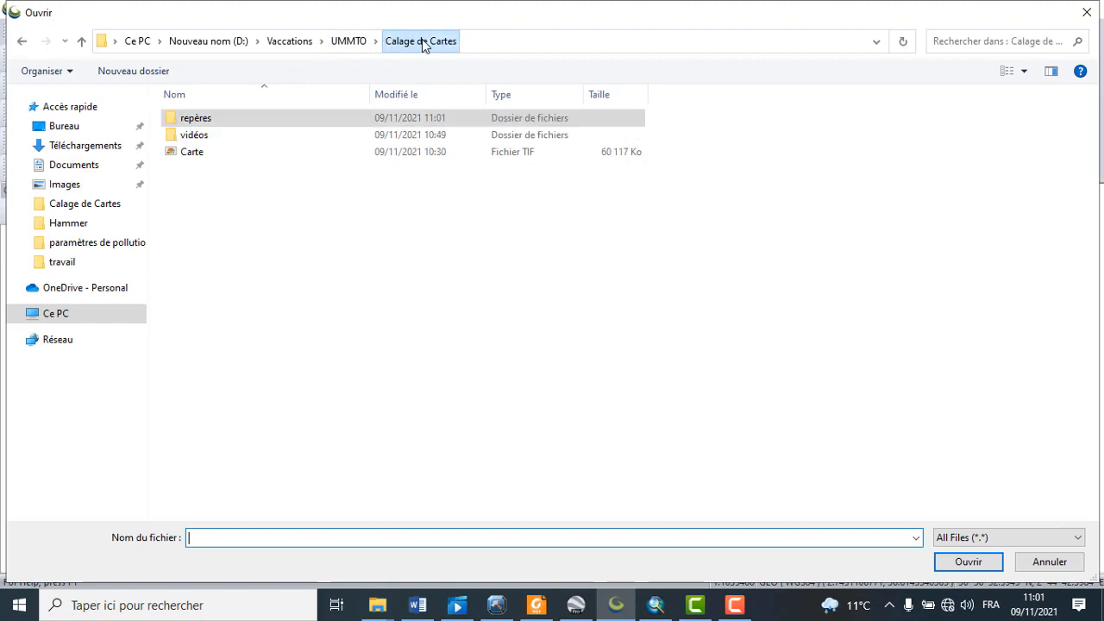
pyautogui.click(188, 153)
pyautogui.click(979, 565)
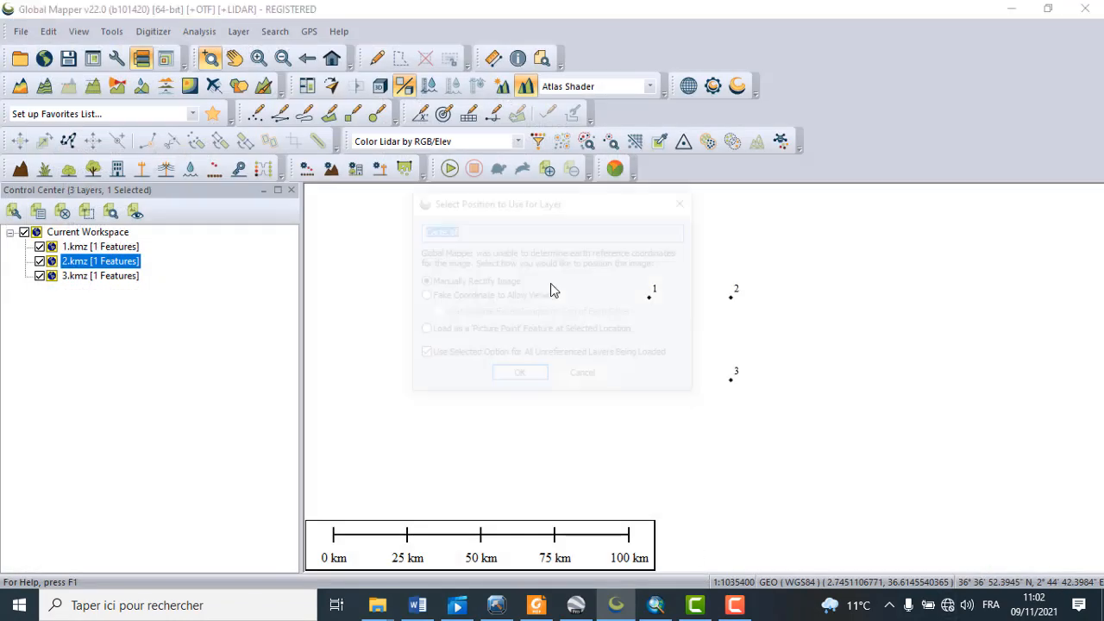
pyautogui.click(521, 377)
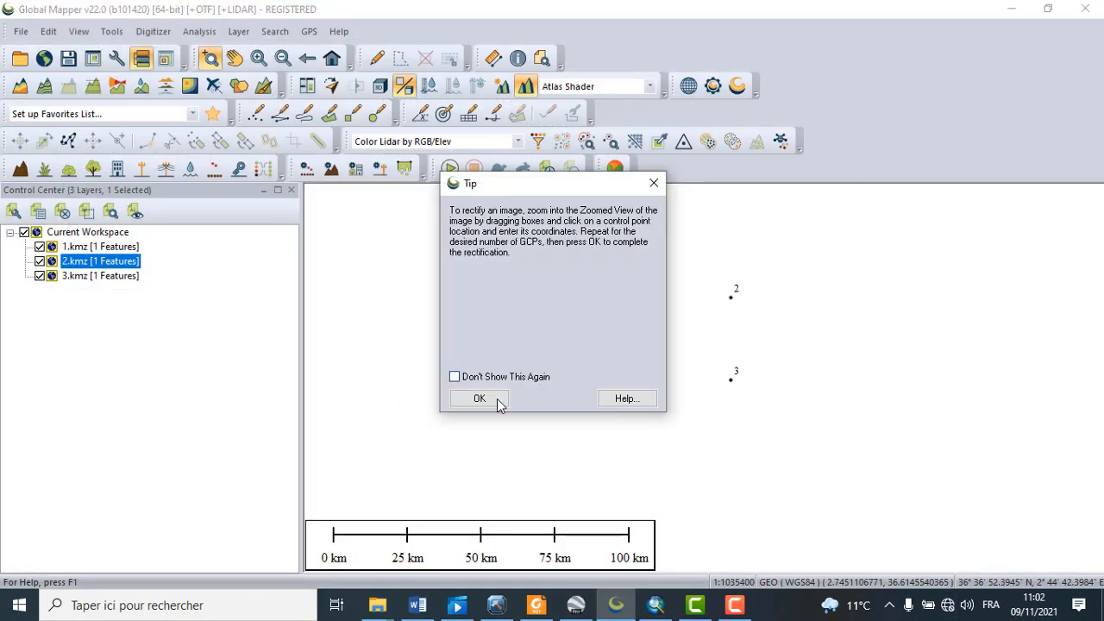
pyautogui.click(498, 400)
# - Add a ground control point matching the scanned map's northwest grid corner (3°45' E, 36°45' N) to reference placemark 1
pyautogui.scroll(1, 256, 112)
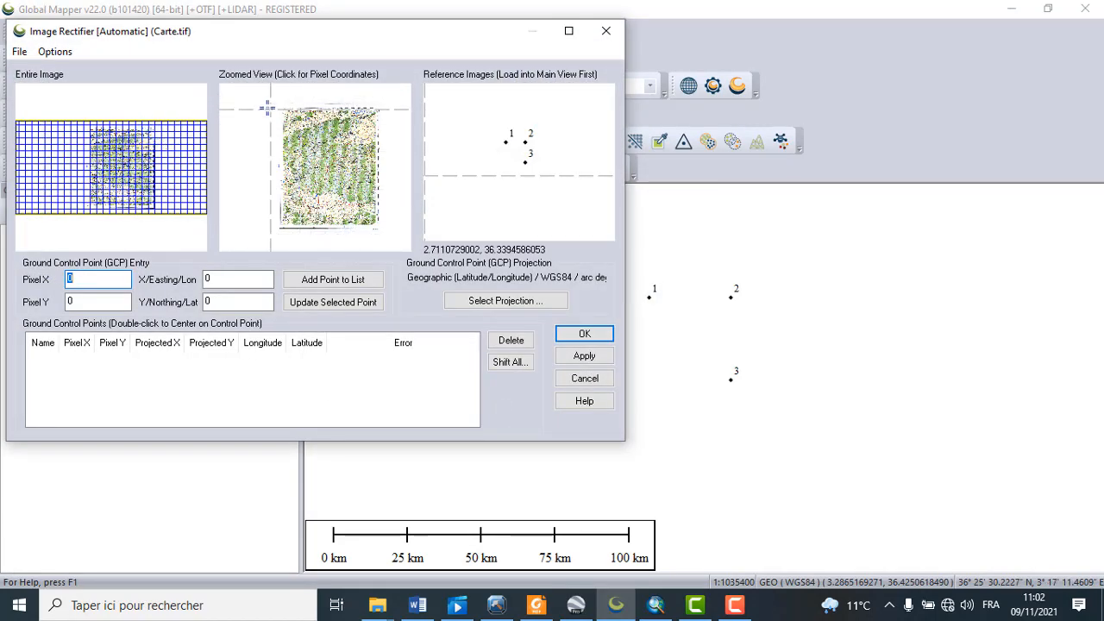
pyautogui.scroll(5, 313, 132)
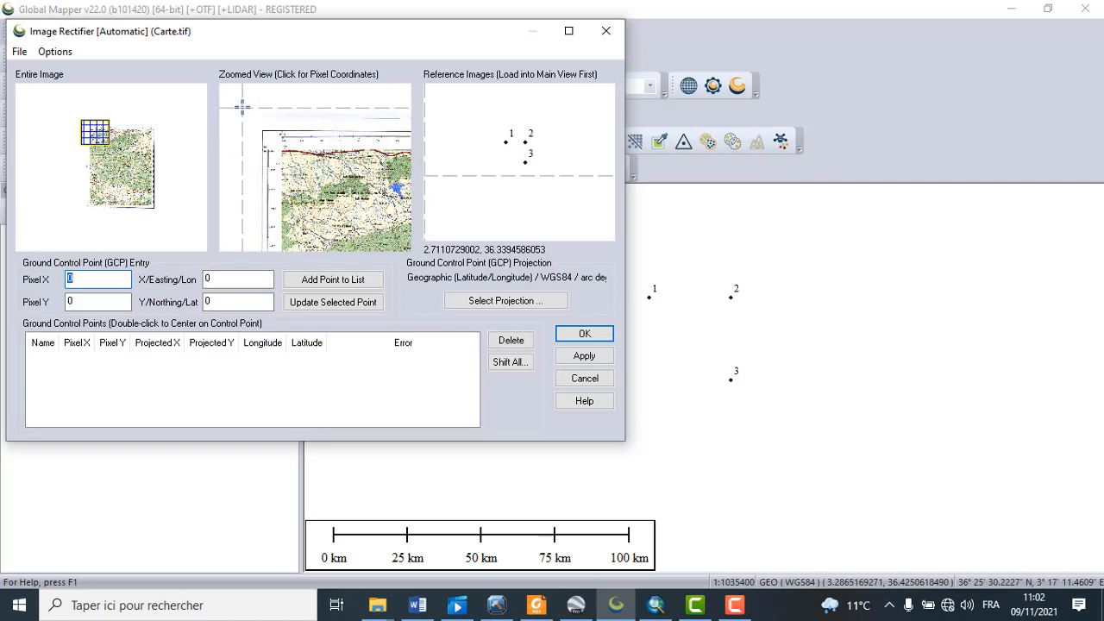
pyautogui.scroll(2, 329, 198)
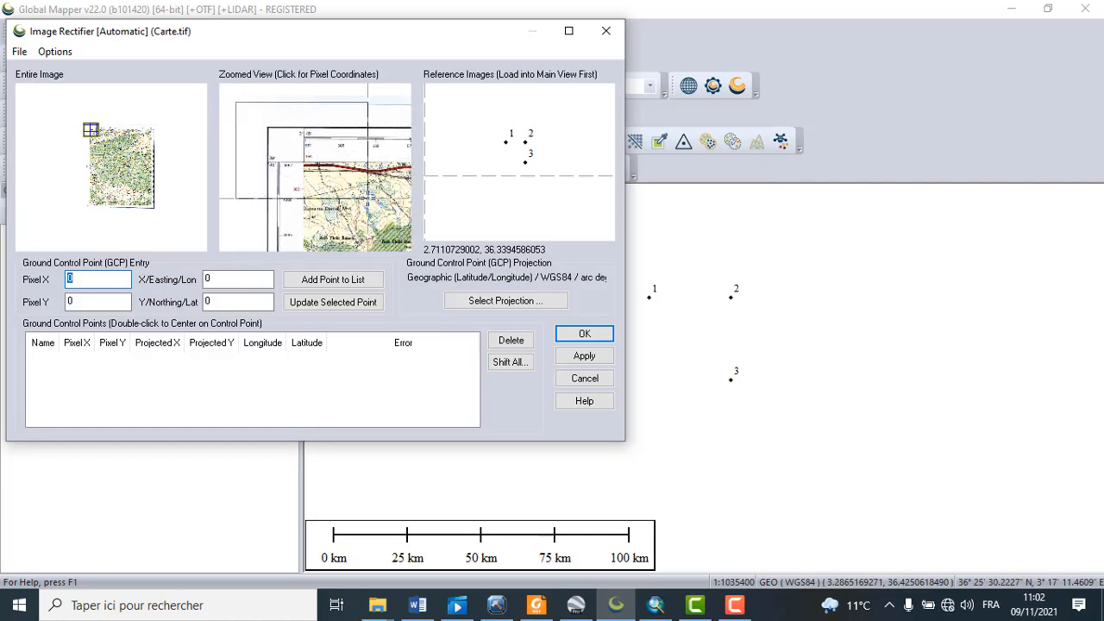
pyautogui.scroll(2, 276, 130)
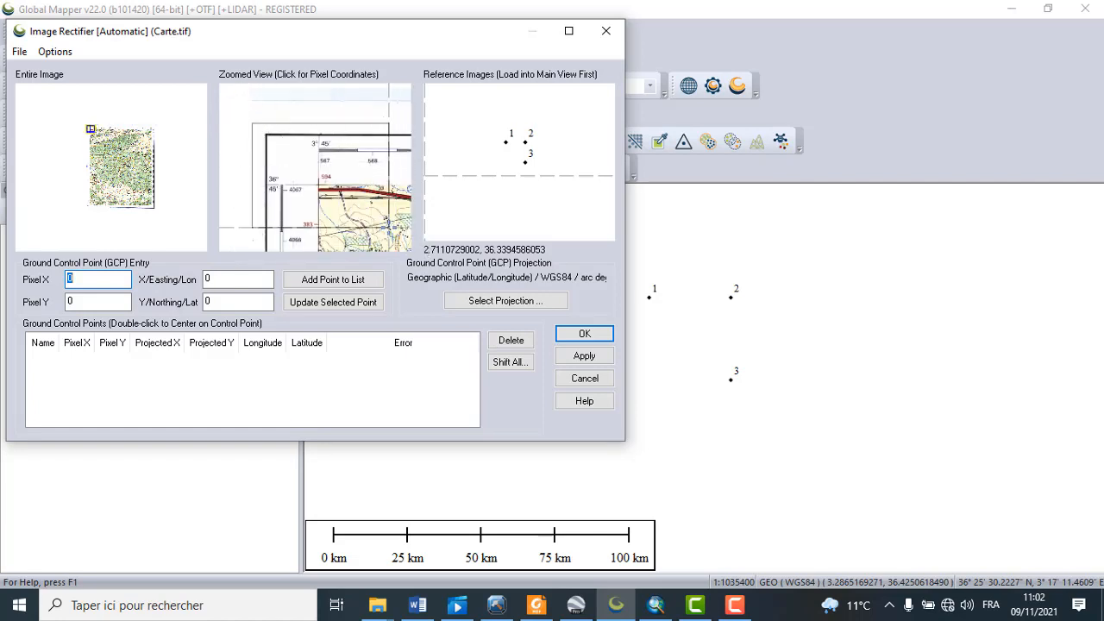
pyautogui.scroll(1, 326, 192)
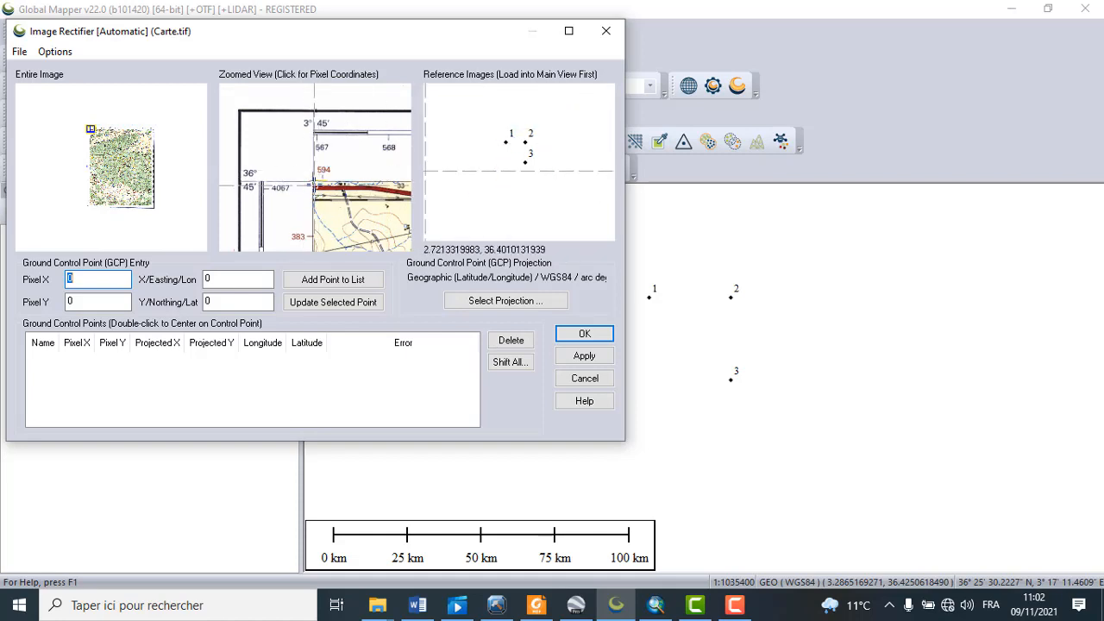
pyautogui.click(312, 182)
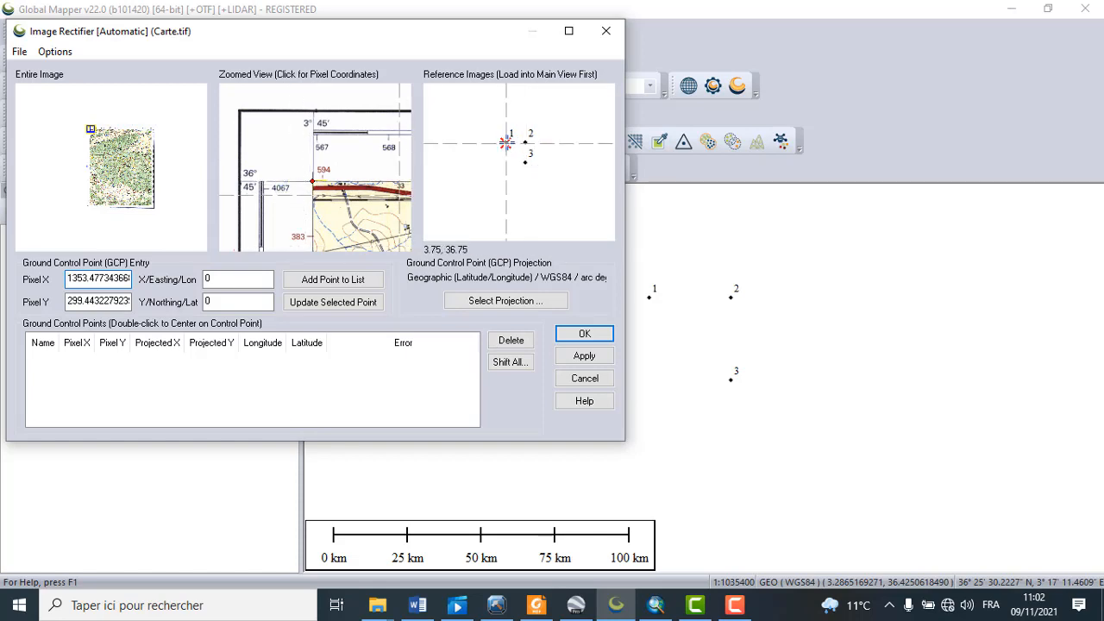
pyautogui.click(342, 281)
pyautogui.click(276, 285)
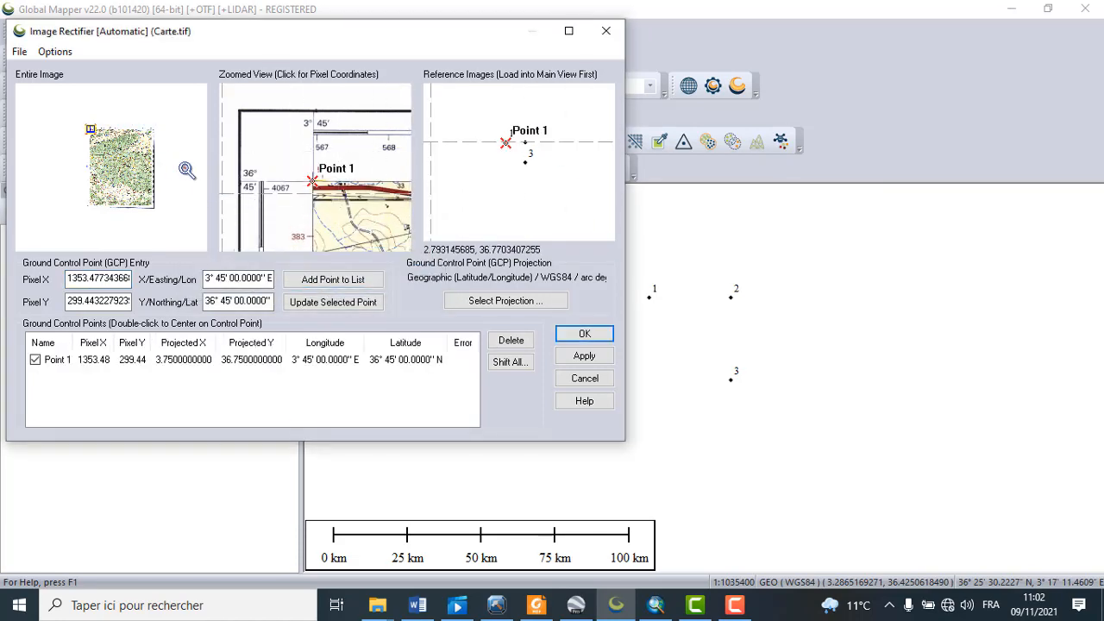
# - Add a ground control point matching the scanned map's northeast grid corner (4°00' E, 36°45' N) to reference placemark 2
pyautogui.click(185, 168)
pyautogui.moveTo(317, 155); pyautogui.dragTo(317, 161)
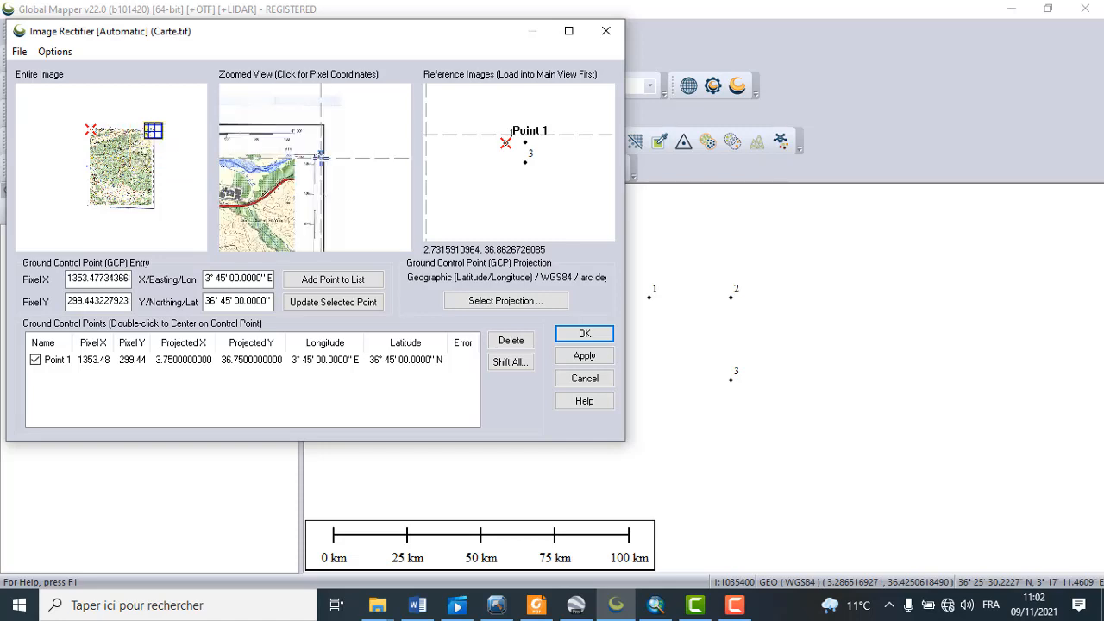
pyautogui.moveTo(275, 119); pyautogui.dragTo(402, 204)
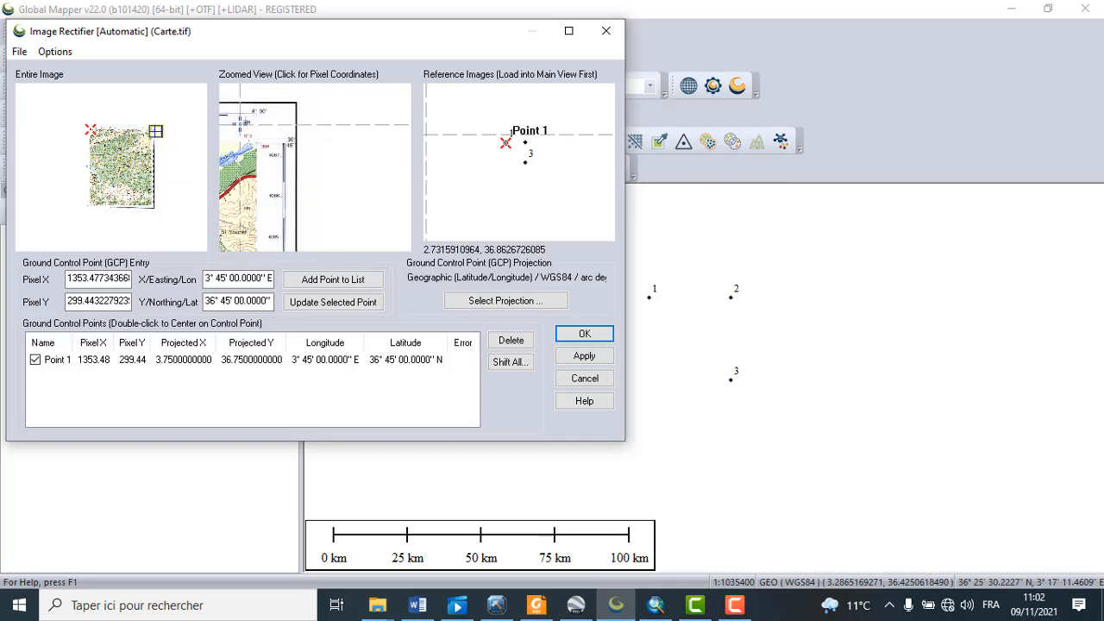
pyautogui.moveTo(244, 123); pyautogui.dragTo(327, 187)
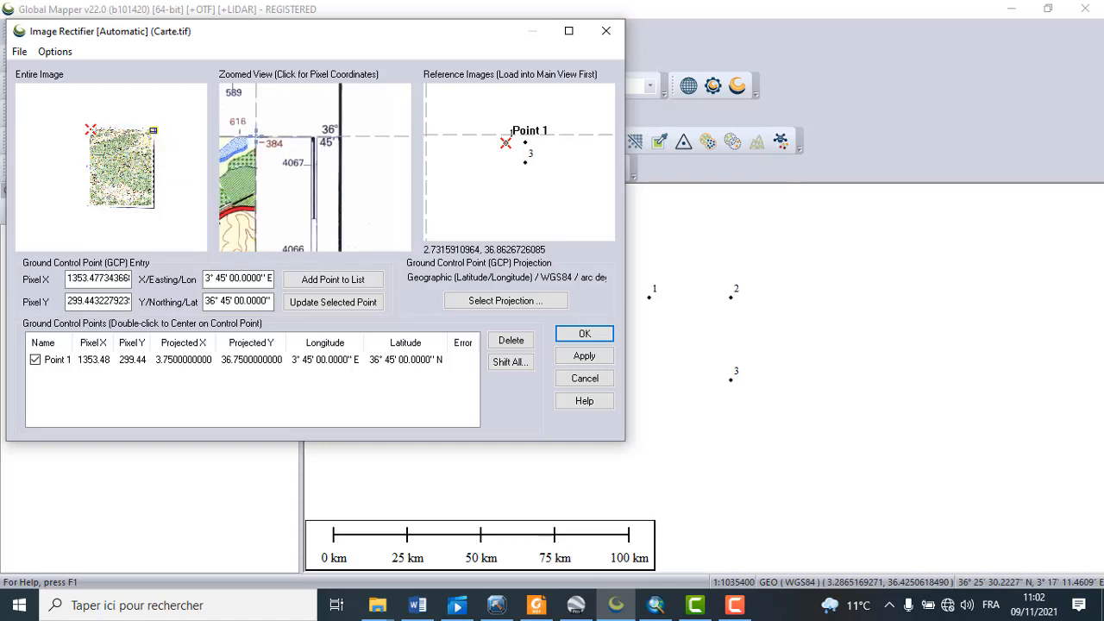
pyautogui.click(256, 136)
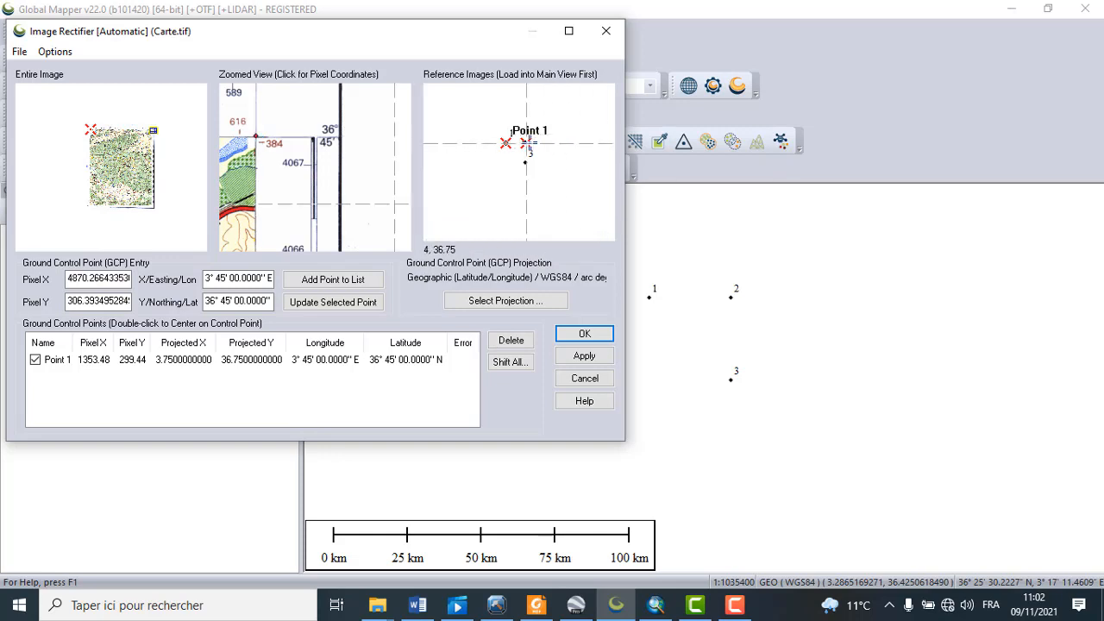
pyautogui.click(527, 143)
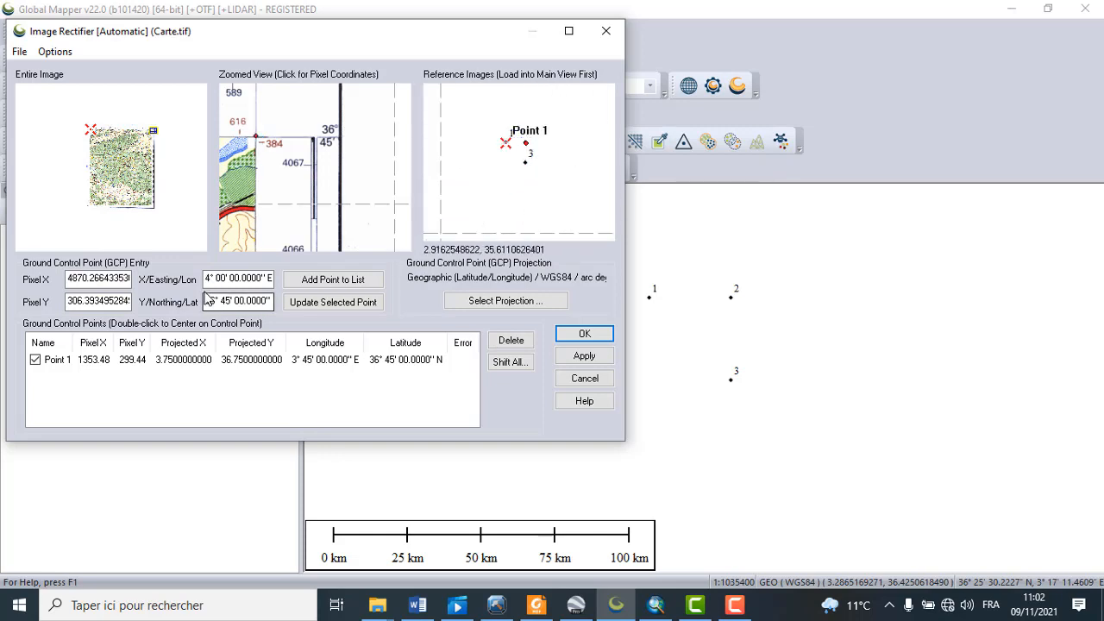
pyautogui.click(353, 283)
pyautogui.click(286, 285)
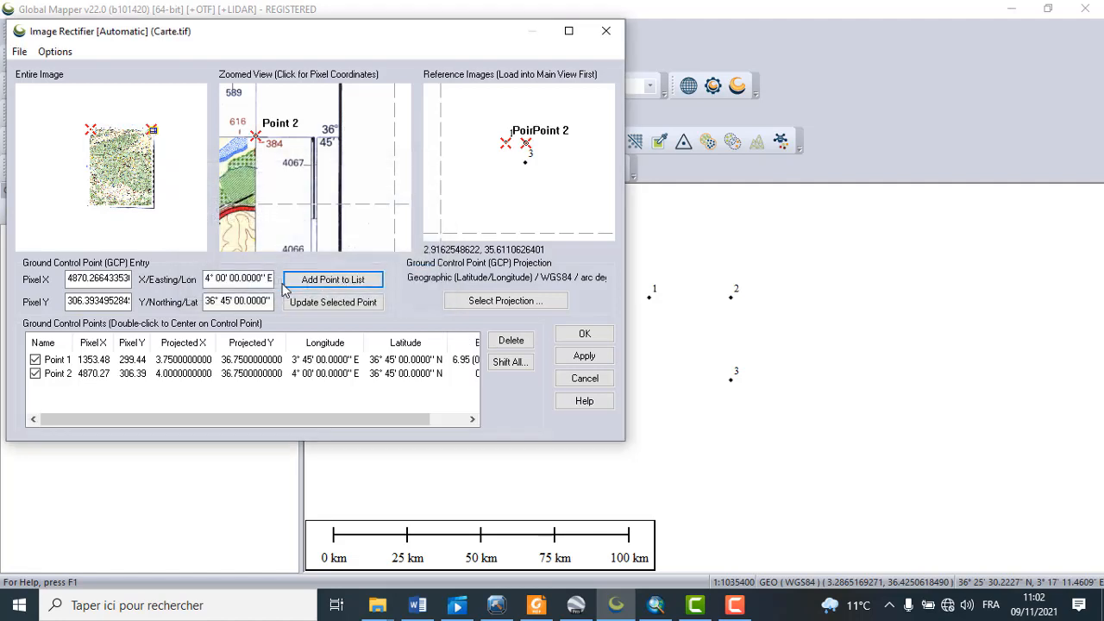
# - Add a ground control point matching the scanned map's southeast grid corner (4°00' E, 36°30' N) to reference placemark 3
pyautogui.click(182, 226)
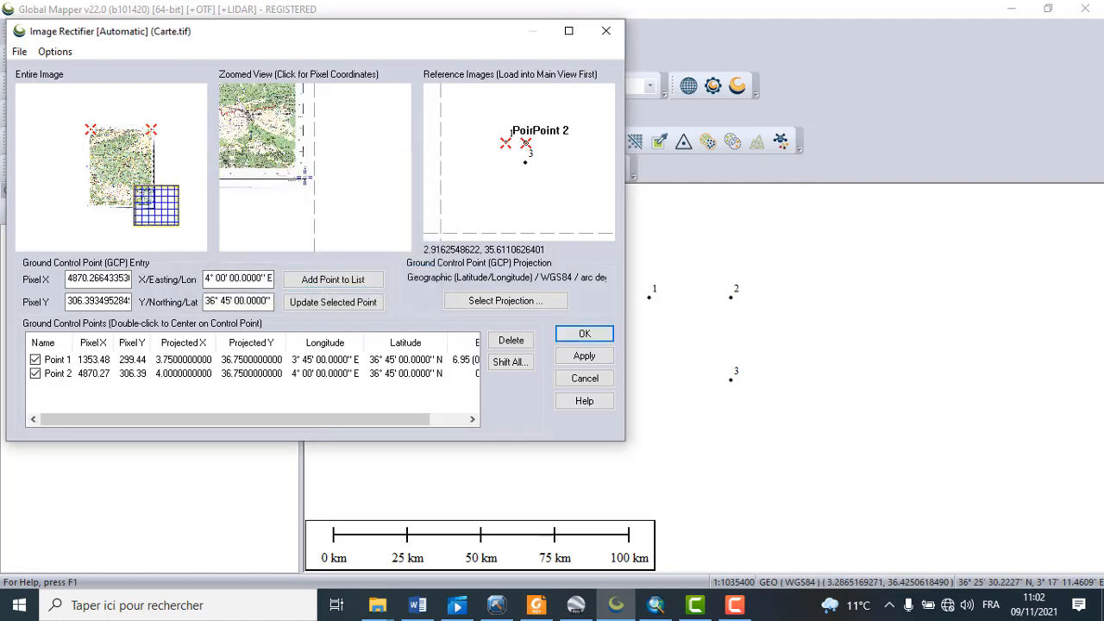
pyautogui.scroll(1, 358, 226)
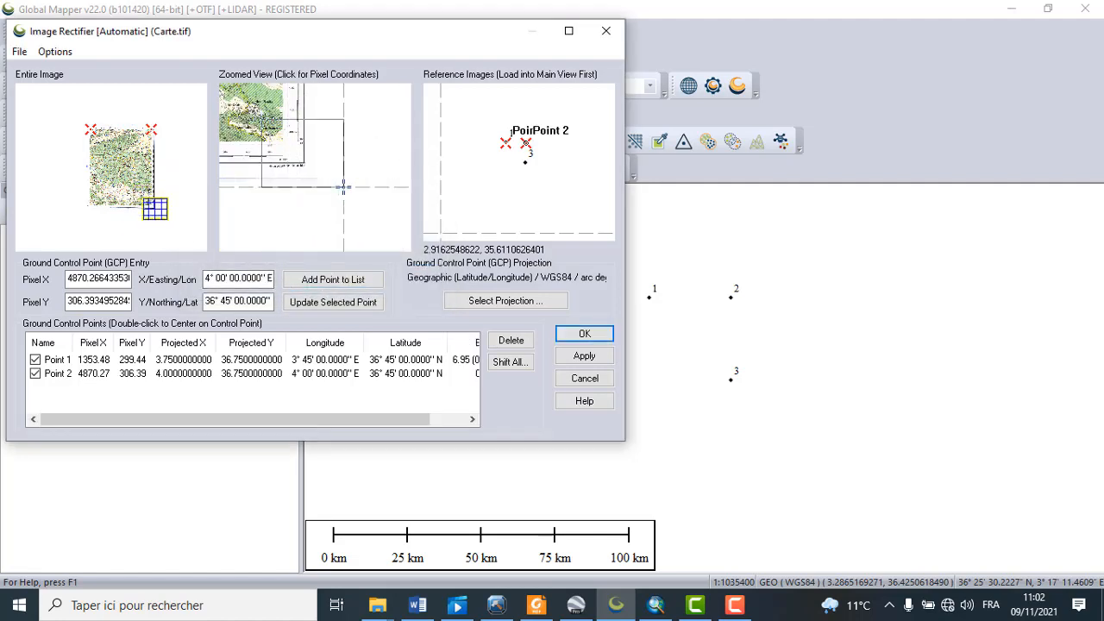
pyautogui.scroll(1, 343, 186)
pyautogui.scroll(1, 271, 164)
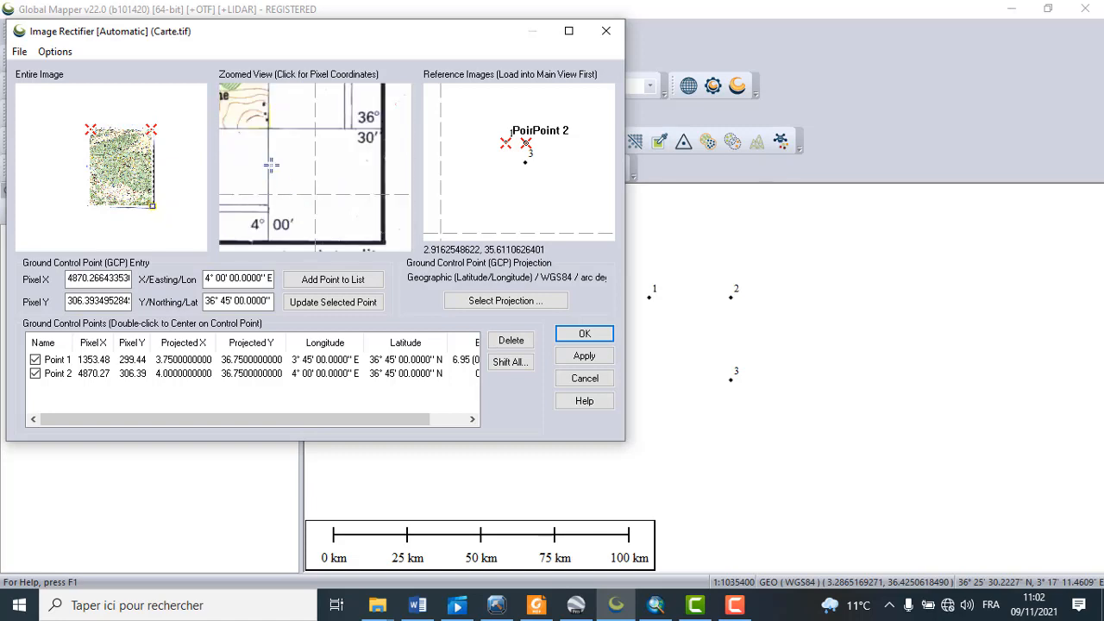
pyautogui.click(268, 127)
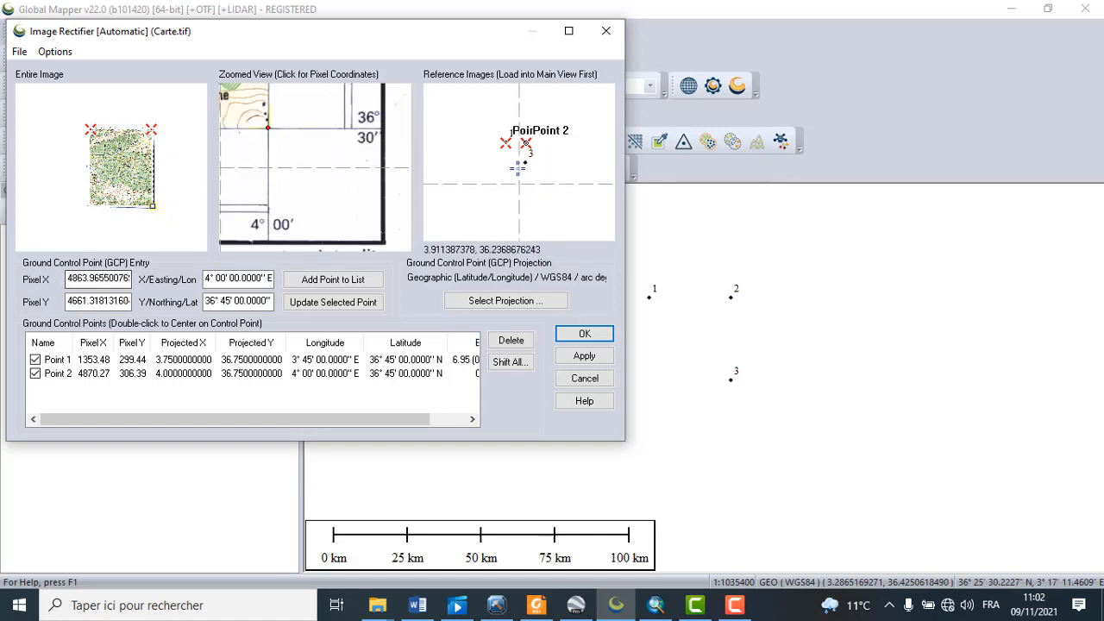
pyautogui.click(526, 161)
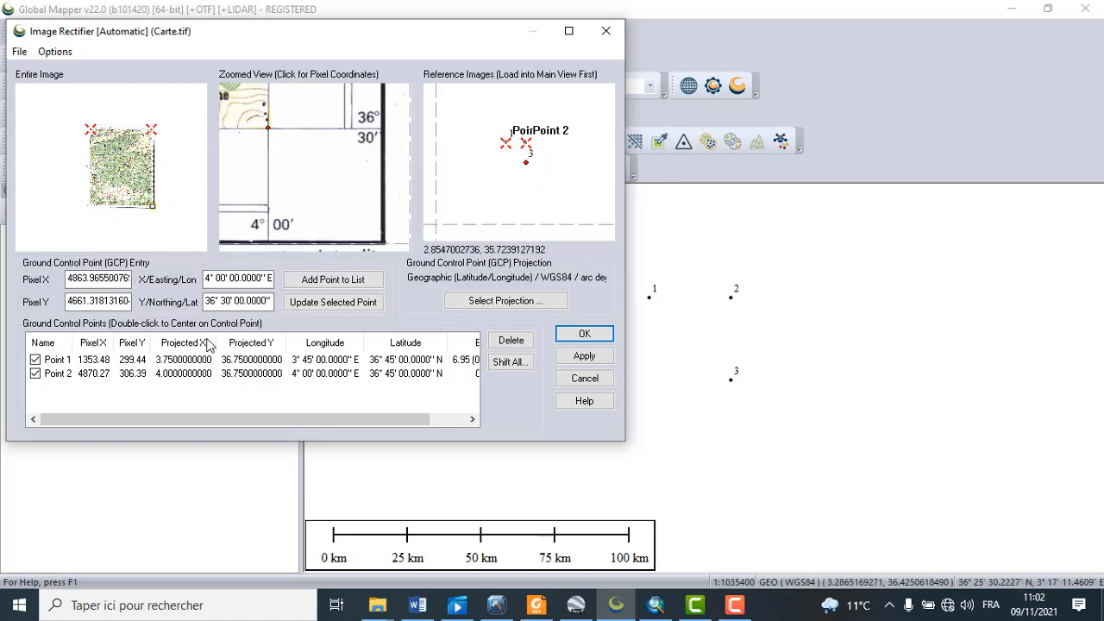
pyautogui.click(332, 280)
pyautogui.click(280, 285)
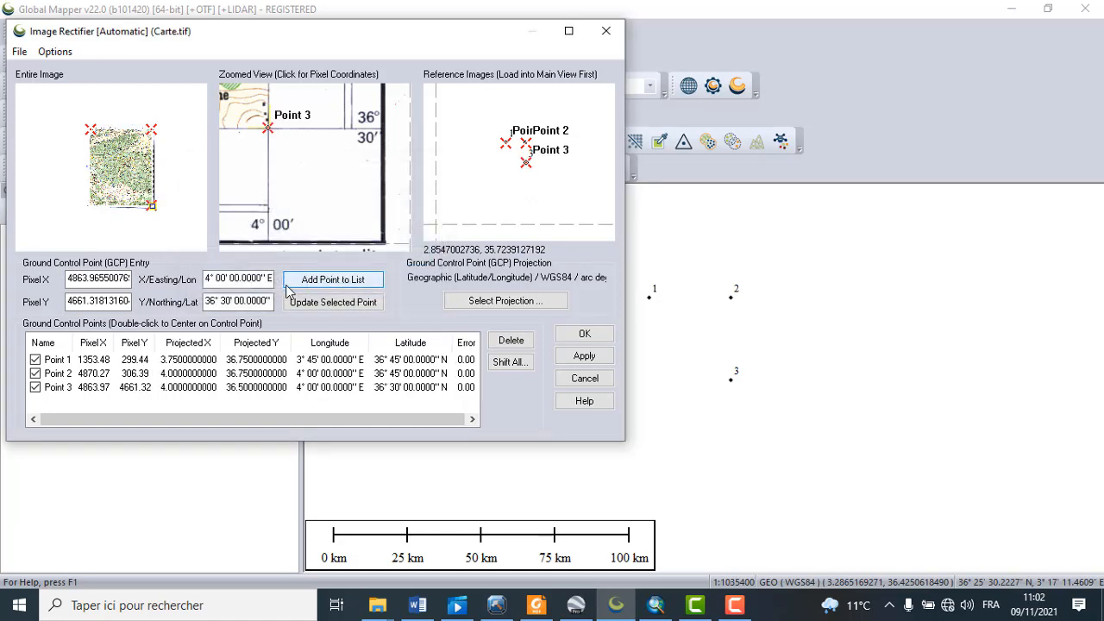
# - Apply the rectification with the three control points, dismiss the tip, and check the georeferenced map's alignment with points 1, 2 and 3
pyautogui.click(585, 335)
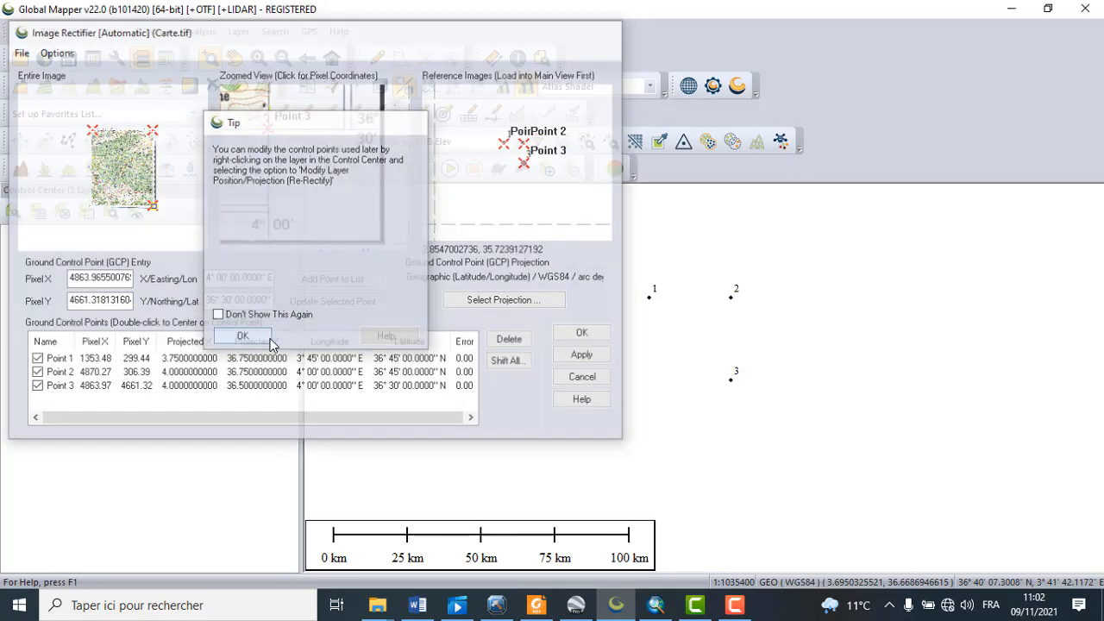
pyautogui.click(242, 337)
pyautogui.click(752, 323)
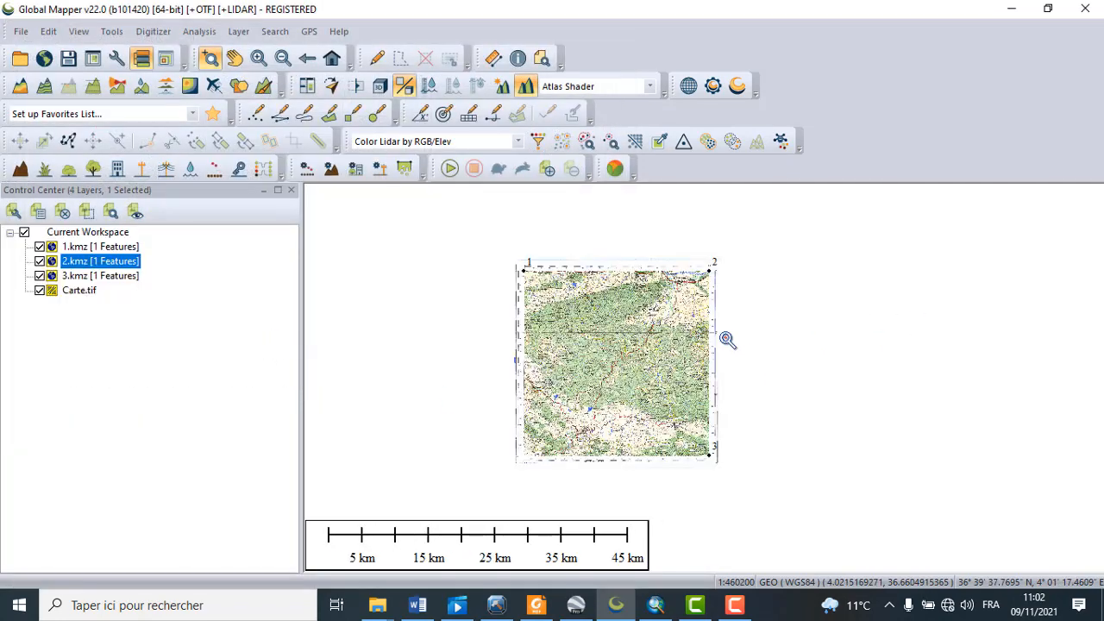
pyautogui.scroll(2, 604, 264)
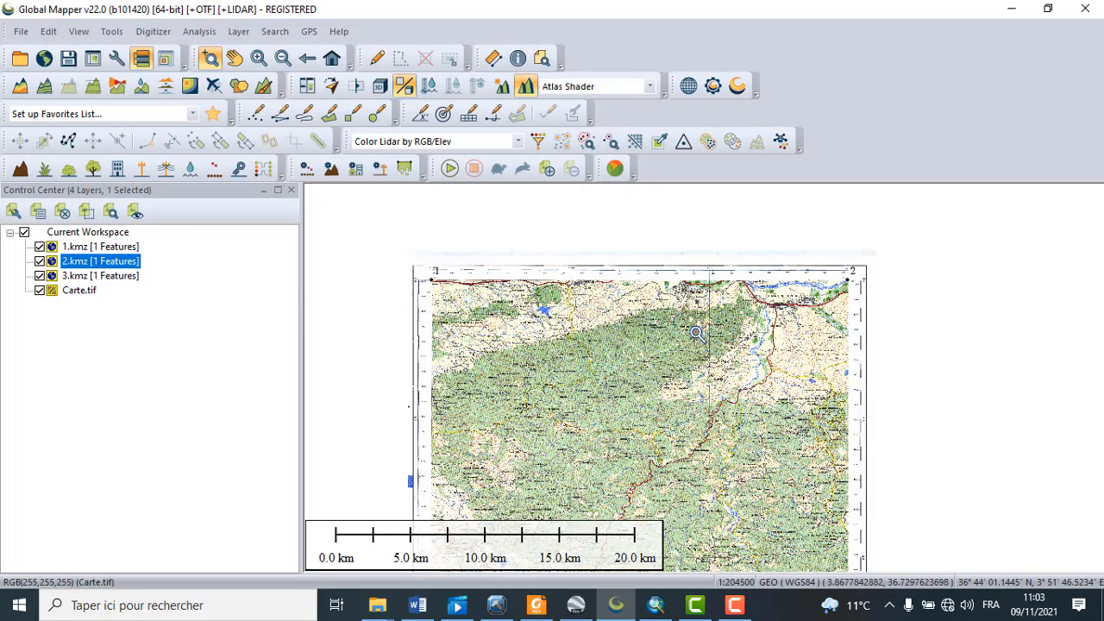
pyautogui.scroll(-2, 711, 321)
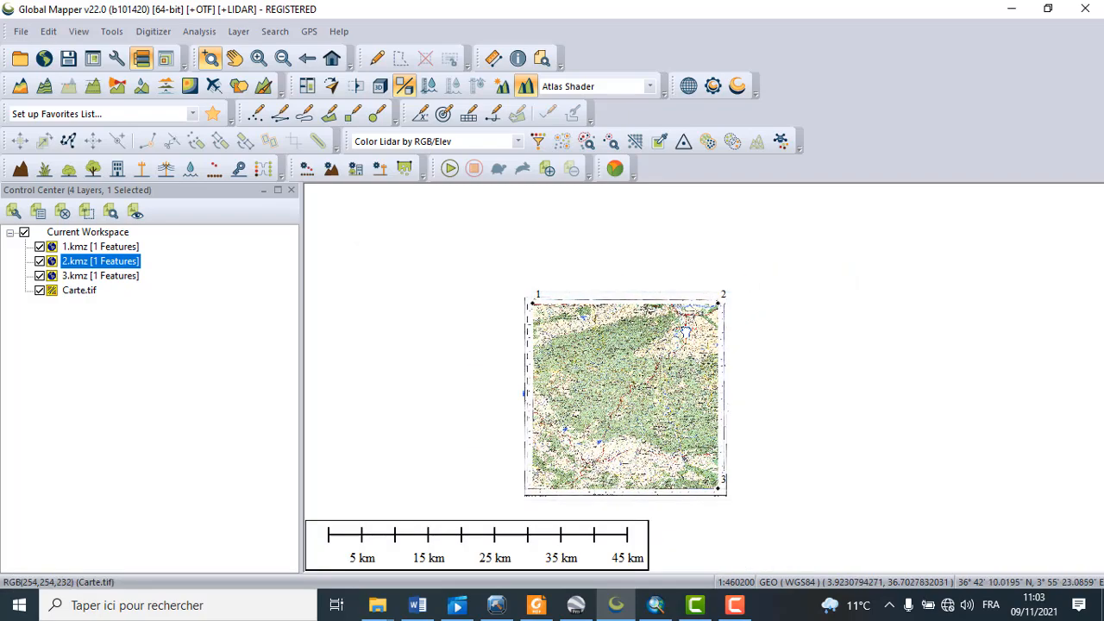
pyautogui.scroll(4, 687, 331)
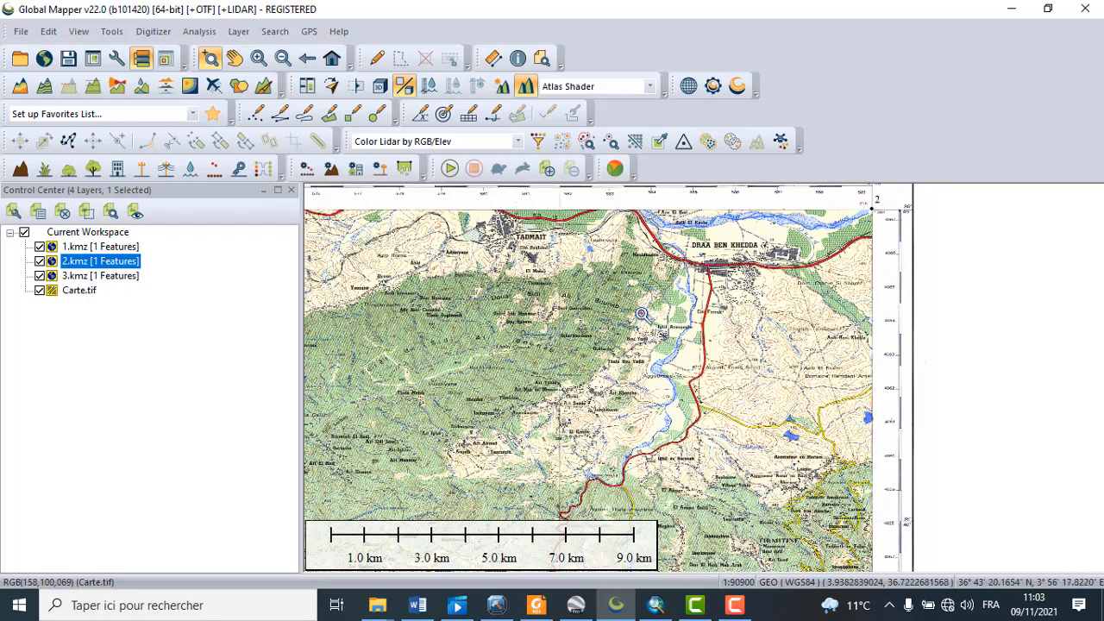
pyautogui.scroll(-2, 651, 322)
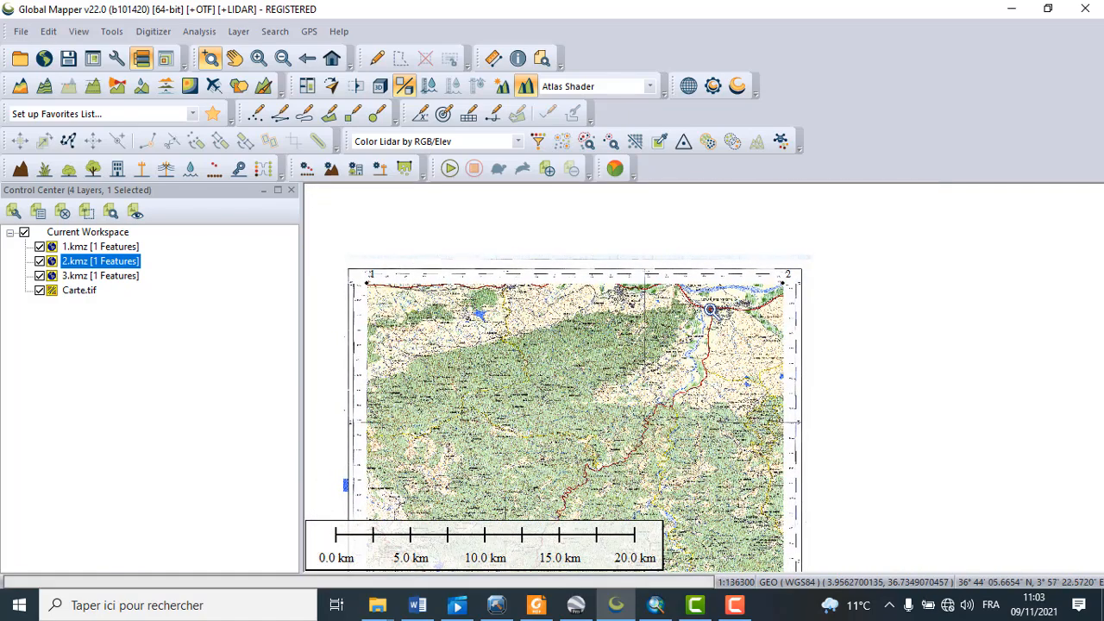
pyautogui.scroll(3, 713, 312)
pyautogui.scroll(-2, 583, 395)
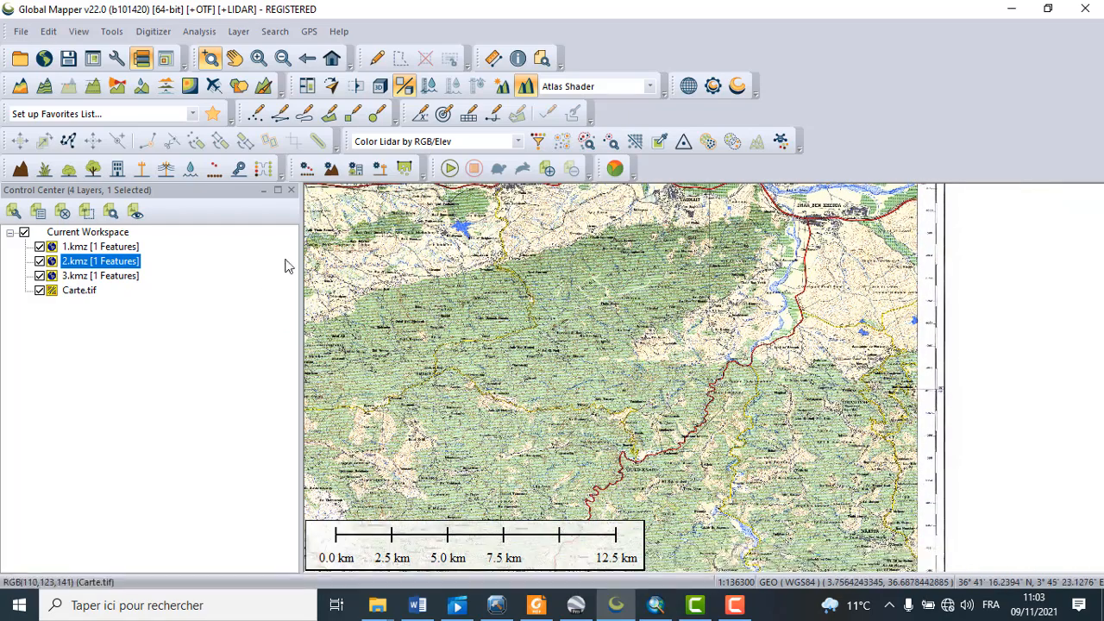
# - Draw a rectangular area of about 57 sq km in the forested middle of the map, assigned to the <User Created Features> layer
pyautogui.click(352, 114)
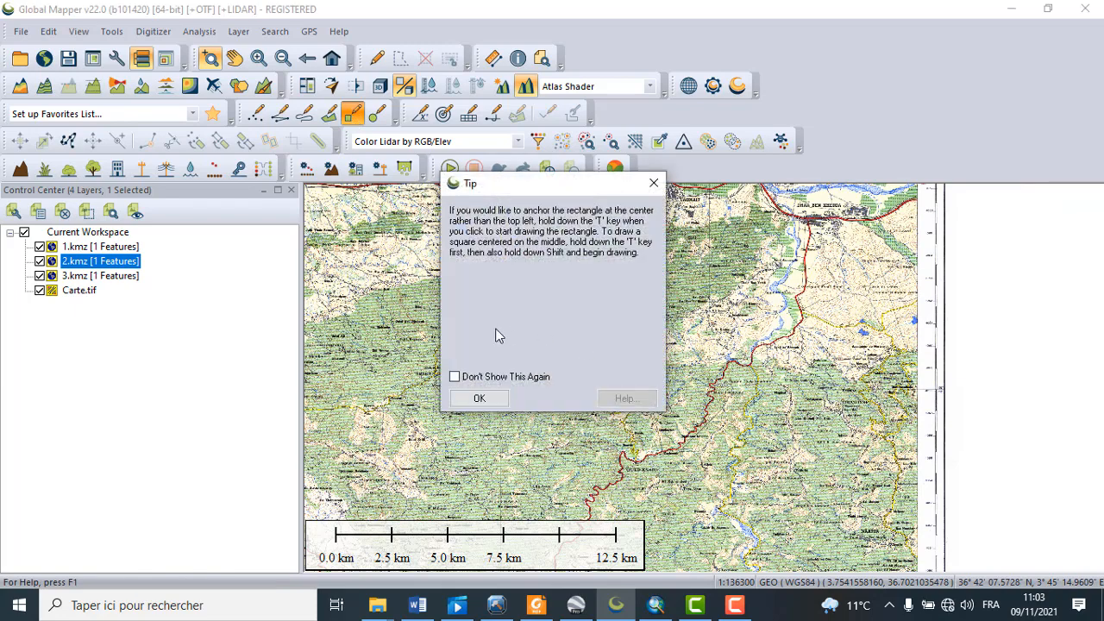
pyautogui.click(496, 398)
pyautogui.click(479, 399)
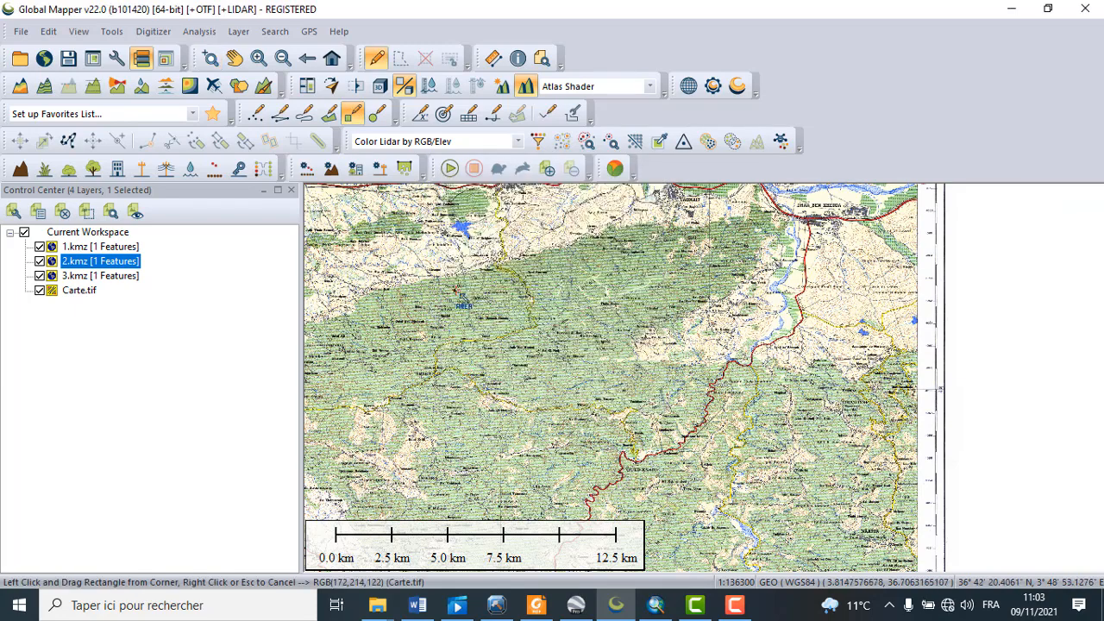
pyautogui.moveTo(454, 283); pyautogui.dragTo(709, 453)
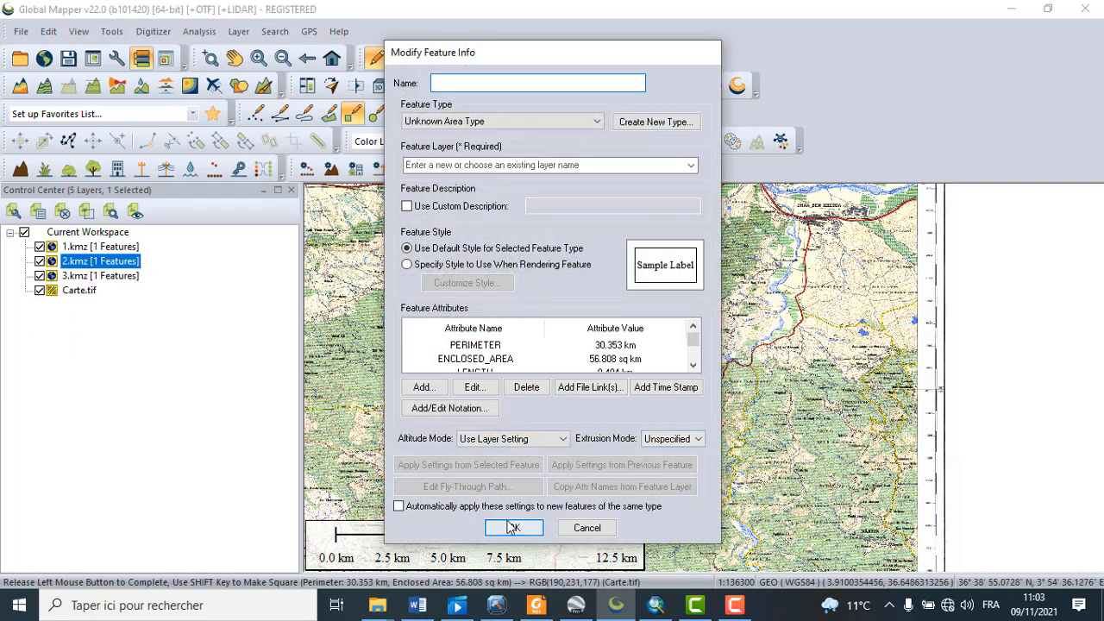
pyautogui.click(693, 165)
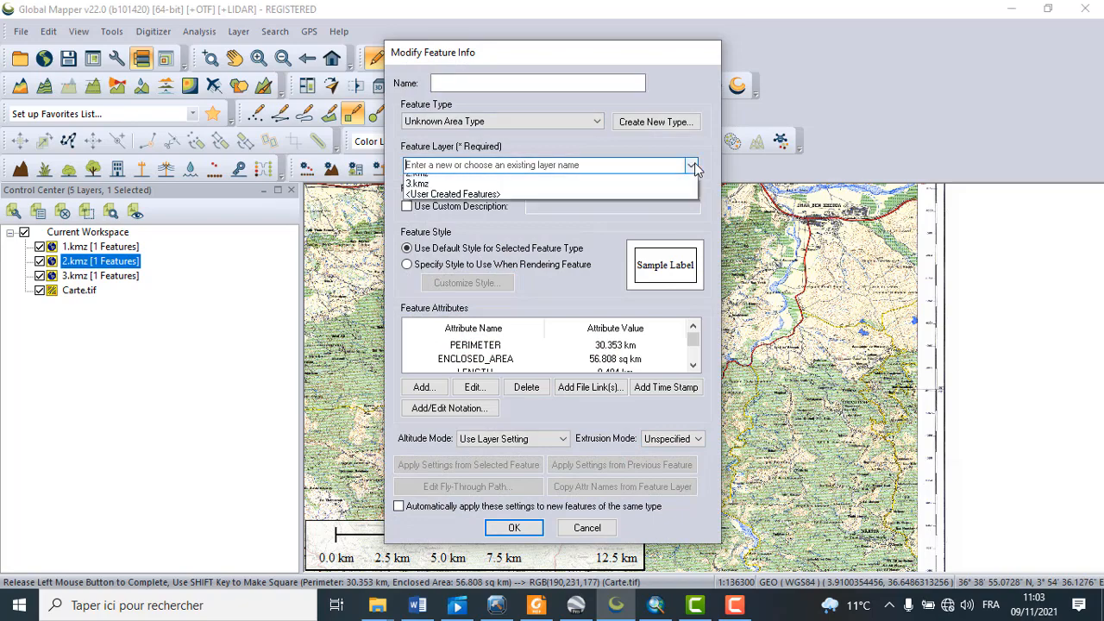
pyautogui.click(509, 526)
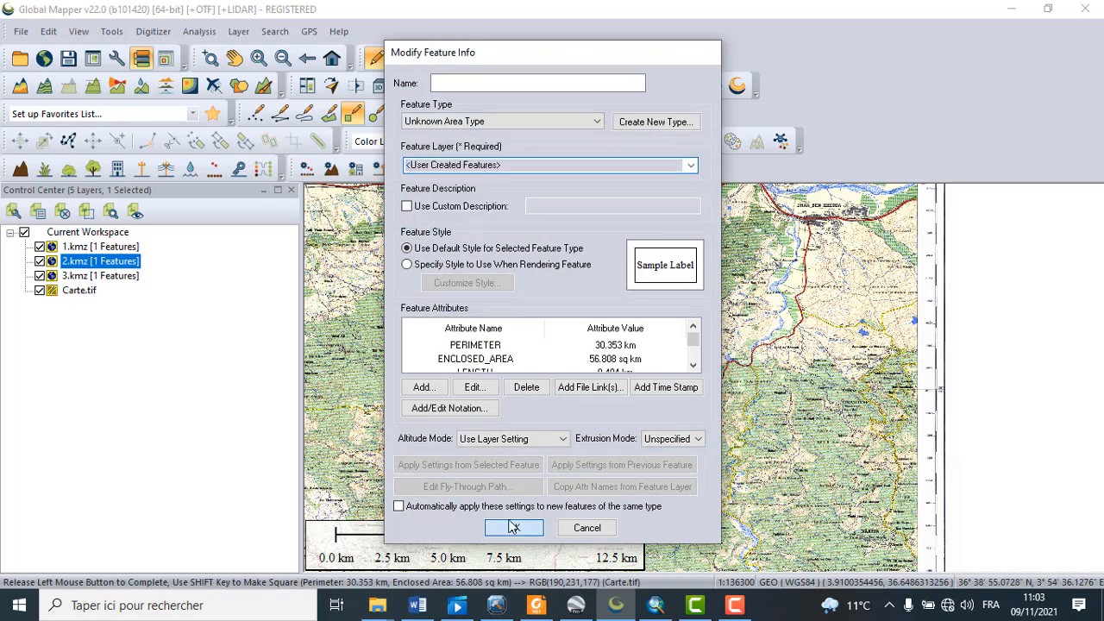
# - Select the rectangular area and start a raster/image export in GeoTIFF format, dismissing the projection tip
pyautogui.click(521, 345)
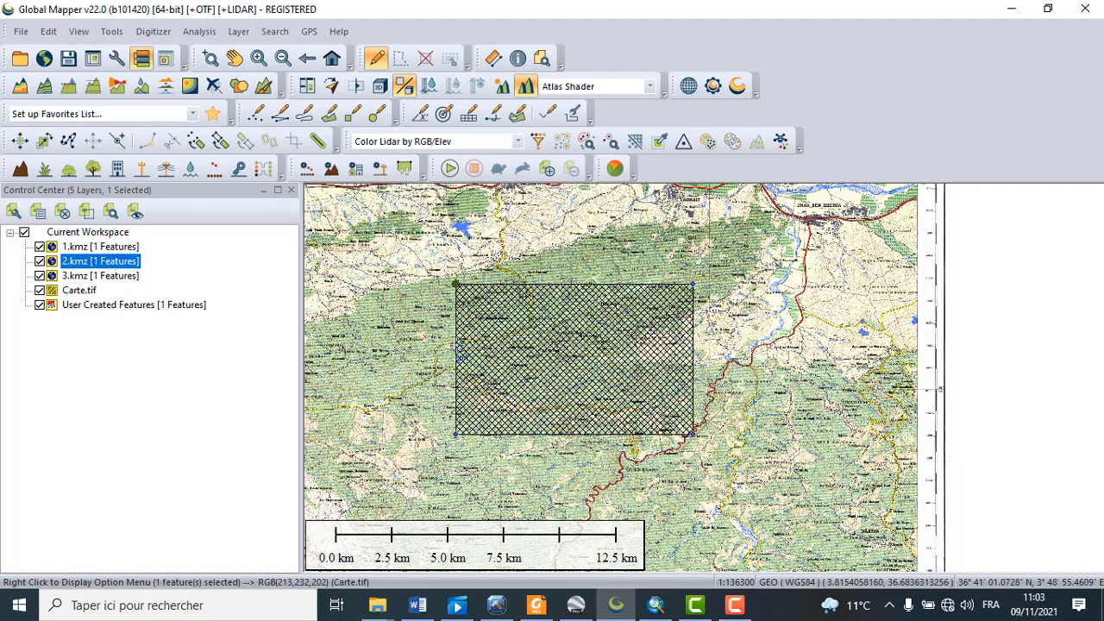
pyautogui.click(21, 32)
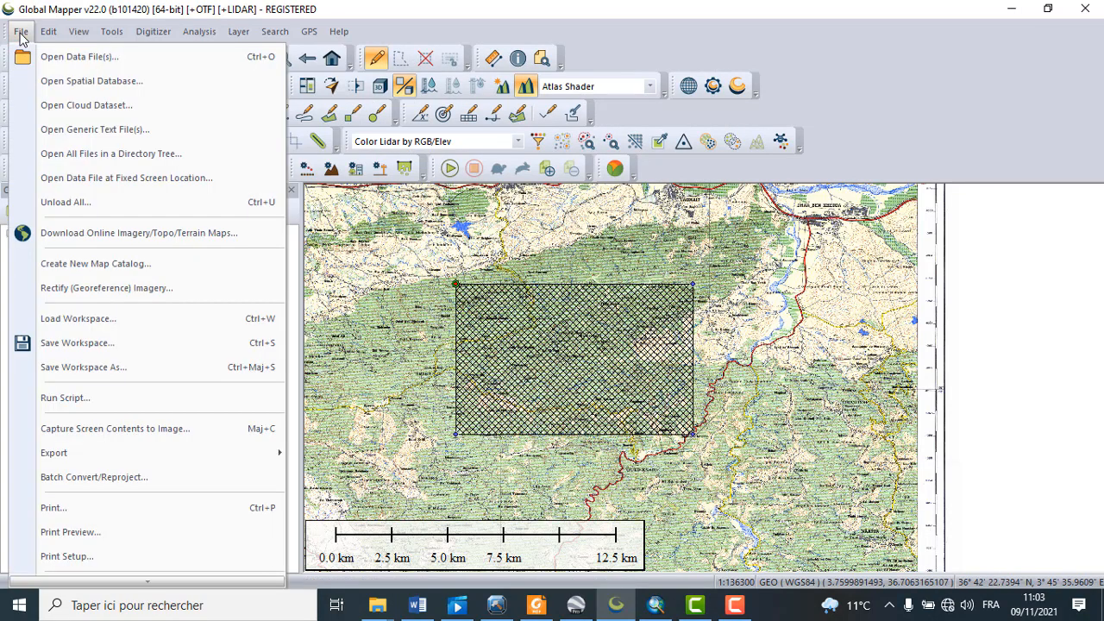
pyautogui.moveTo(60, 457)
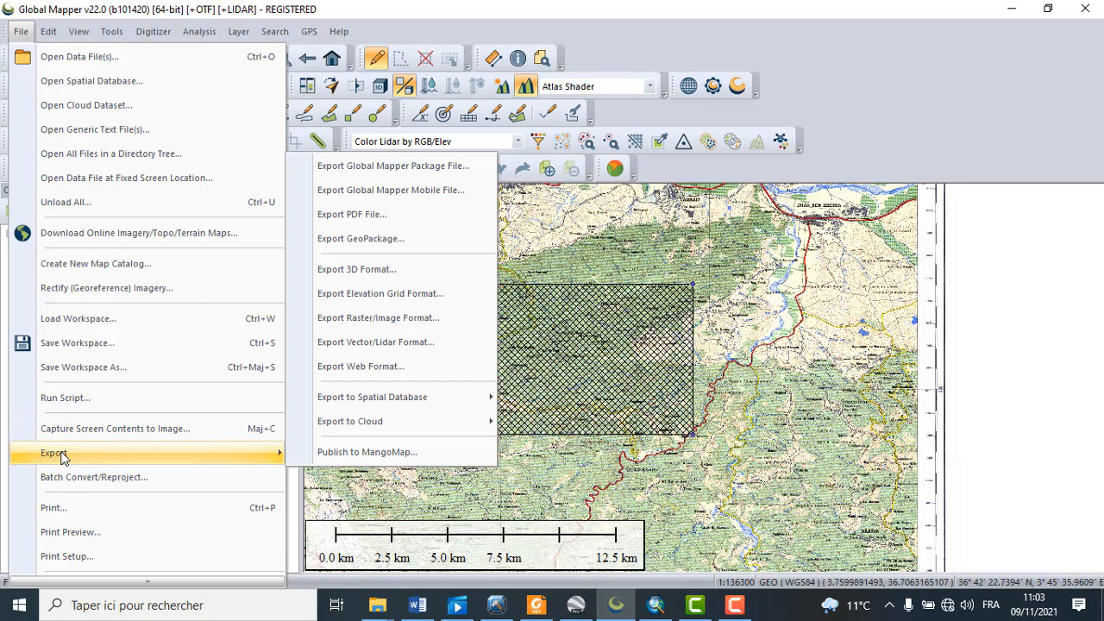
pyautogui.click(420, 318)
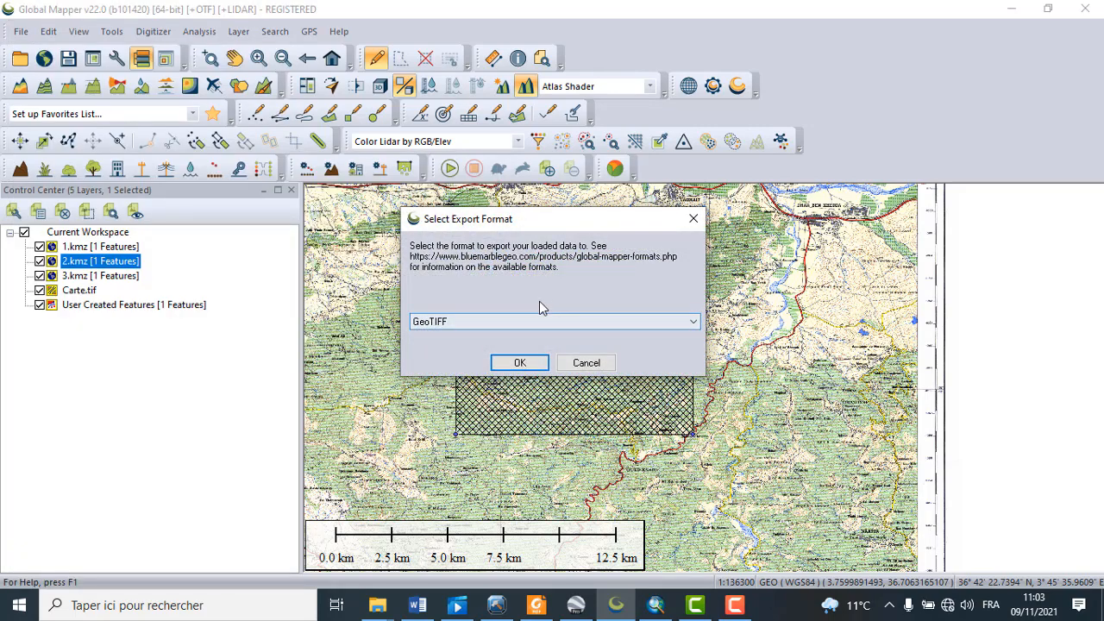
pyautogui.click(506, 320)
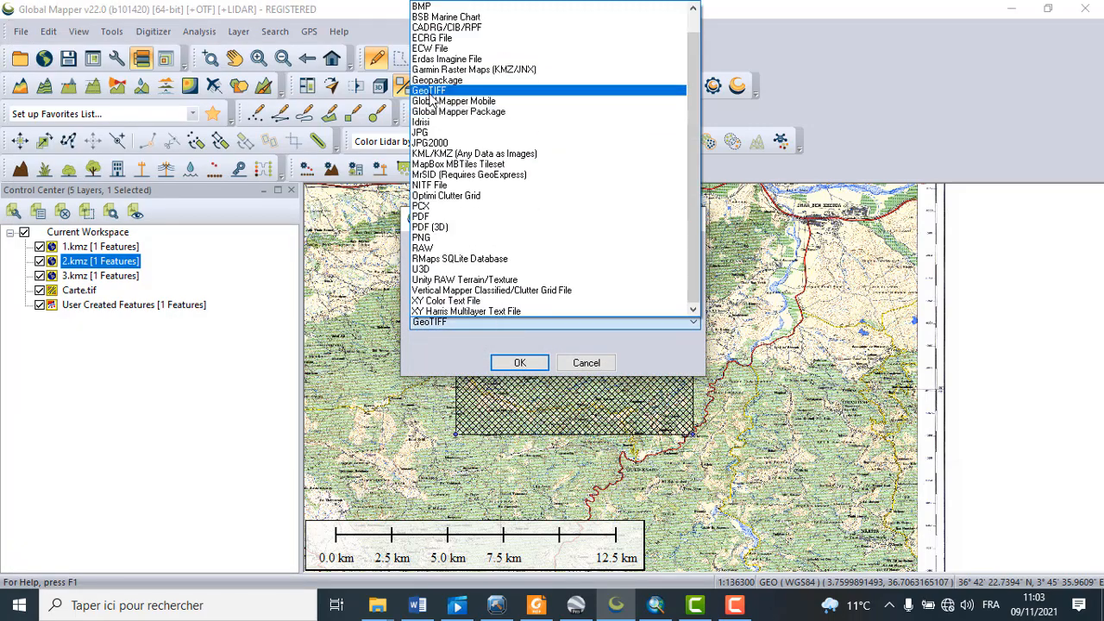
pyautogui.click(430, 92)
pyautogui.click(520, 362)
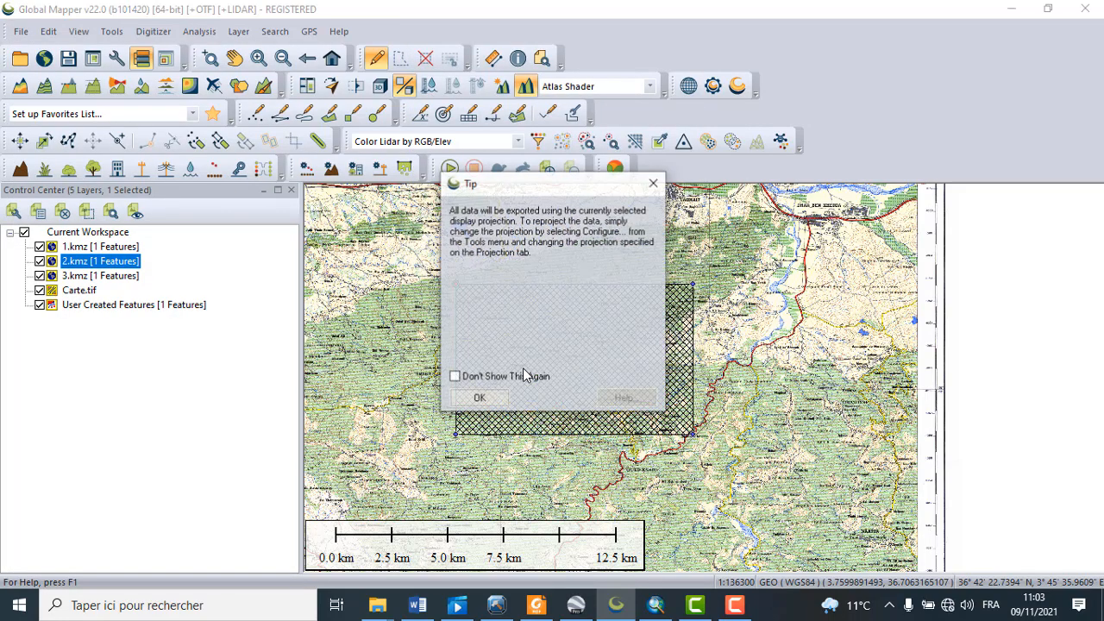
pyautogui.click(496, 394)
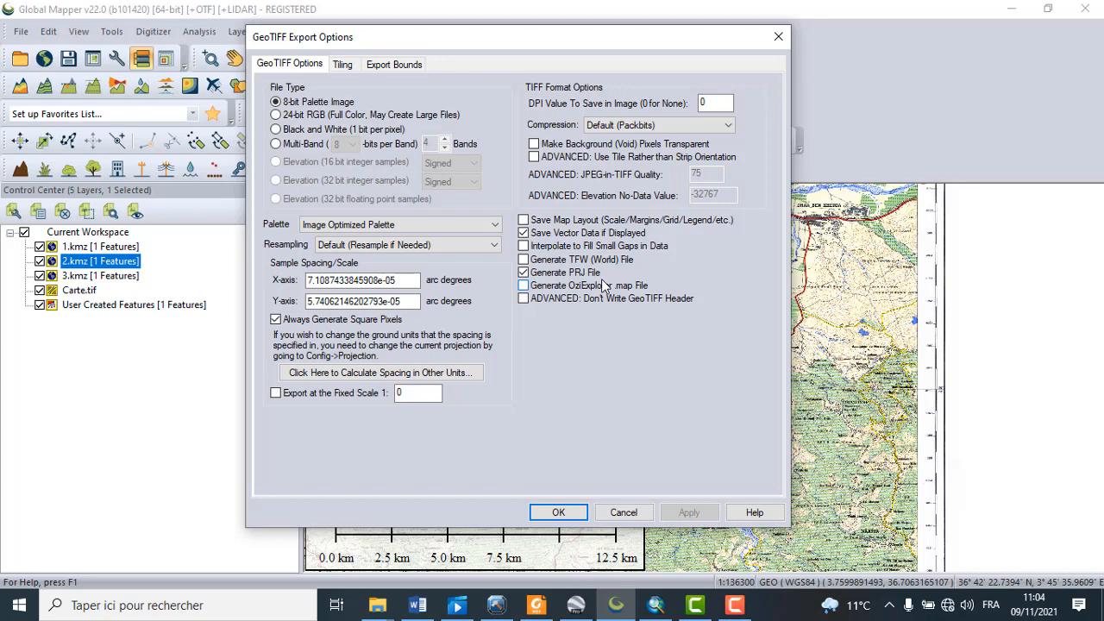
# - Export the GeoTIFF cropped to the selected area feature as carte1 in the Calage de Cartes folder, and deselect the rectangle
pyautogui.click(394, 66)
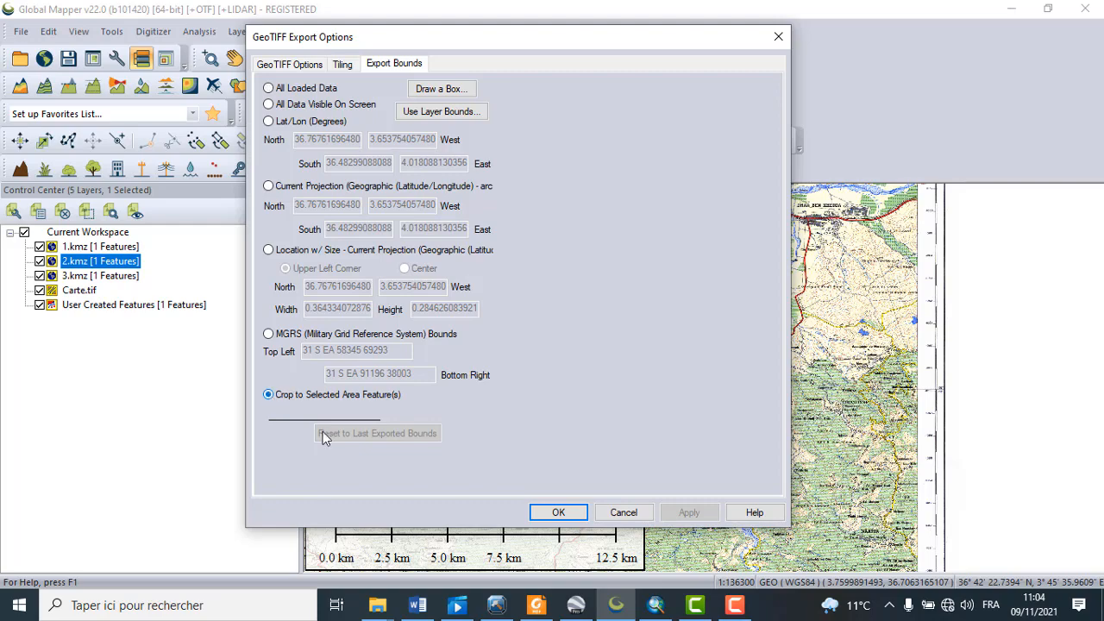
pyautogui.click(558, 512)
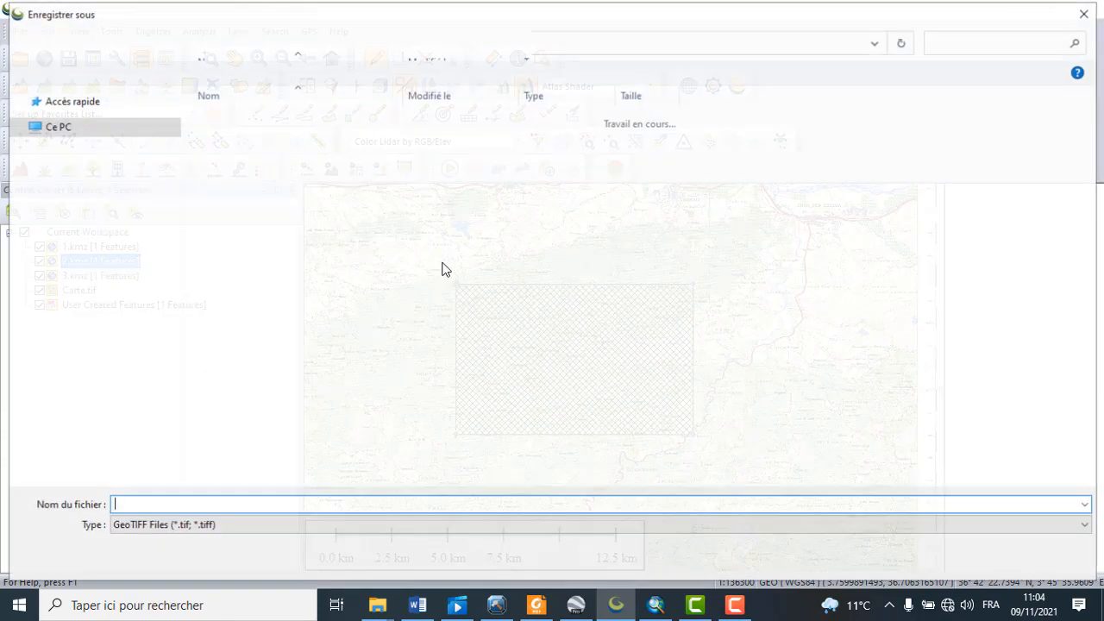
pyautogui.click(280, 505)
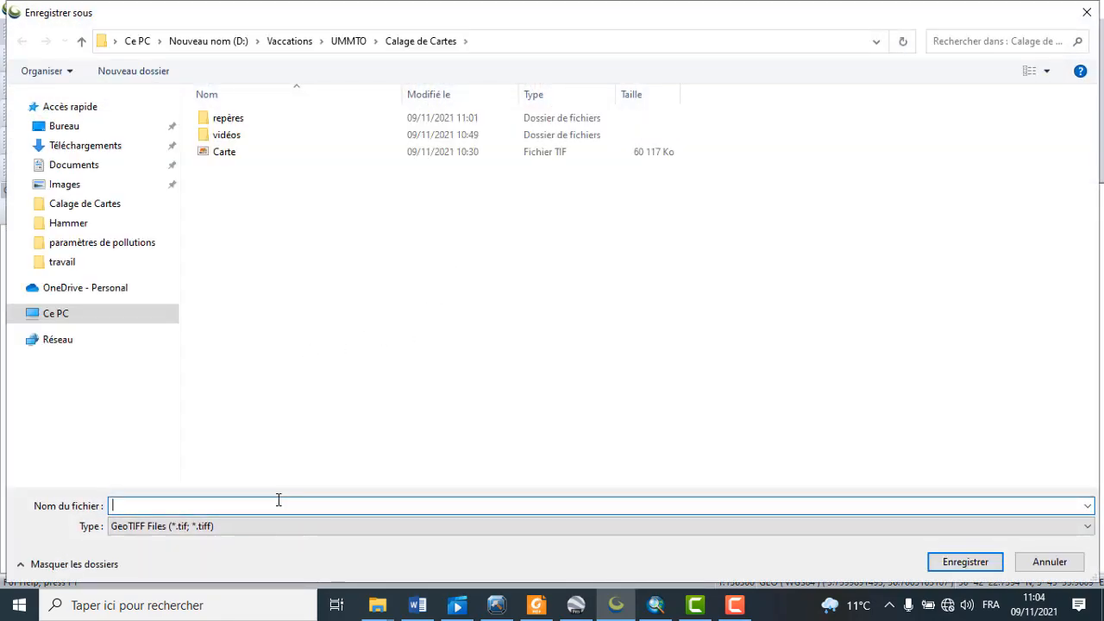
pyautogui.write('car')
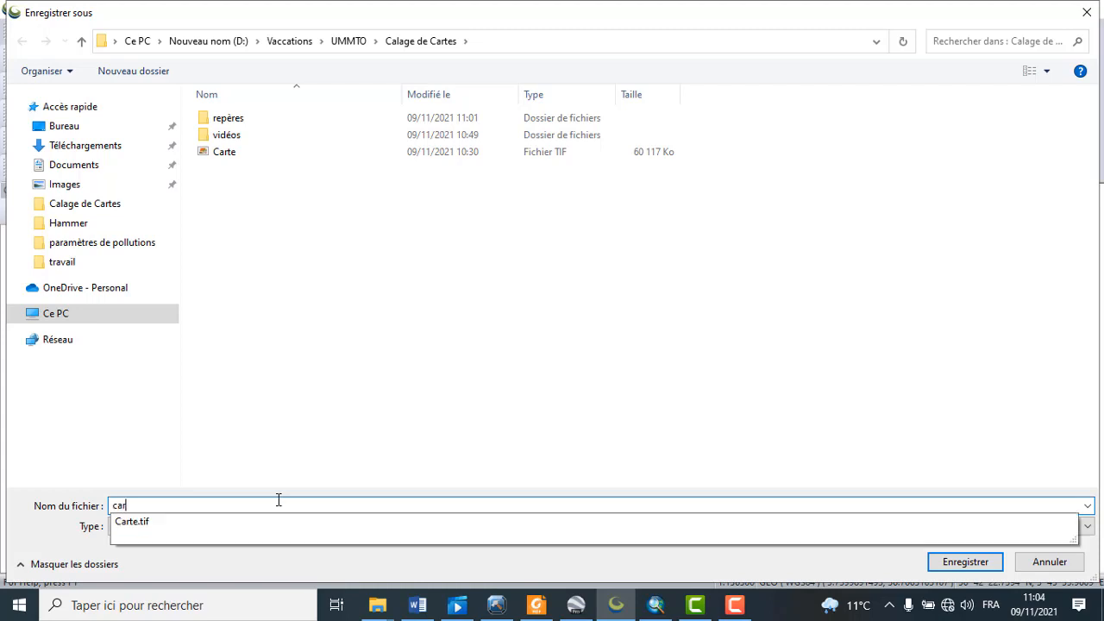
pyautogui.write('te1')
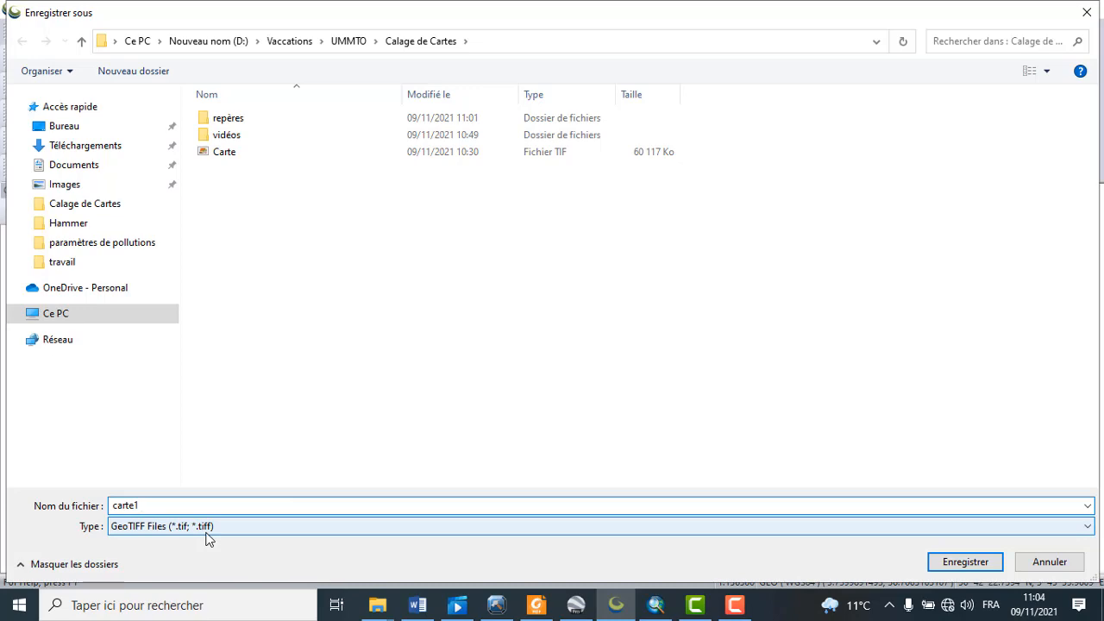
pyautogui.click(955, 561)
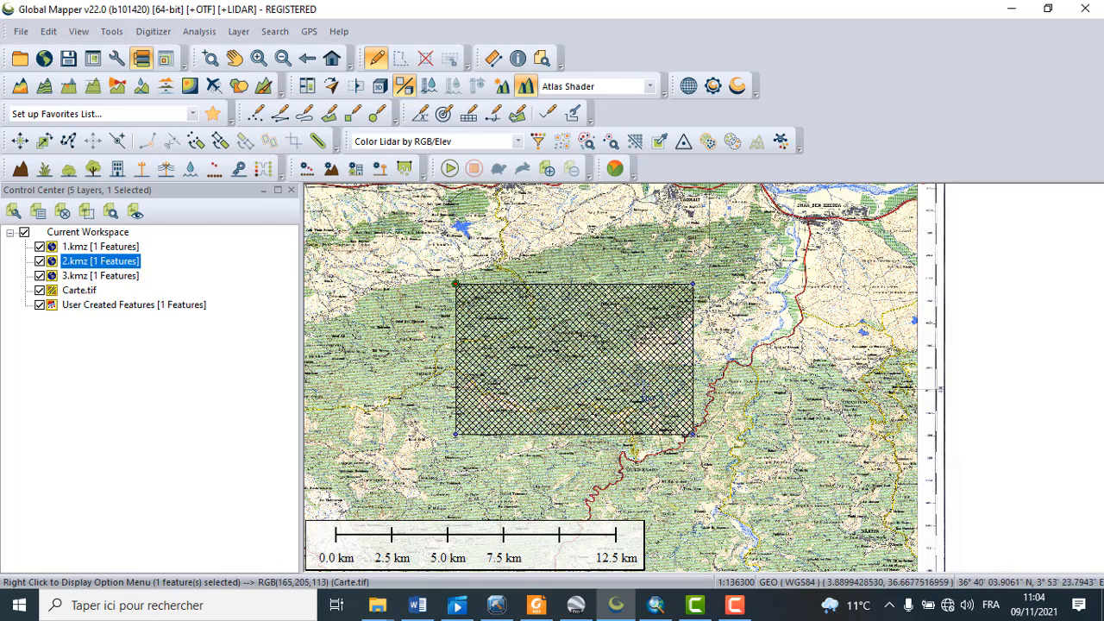
pyautogui.click(601, 352)
# - Switch to ArcMap and start adding data to the empty map
pyautogui.moveTo(498, 614)
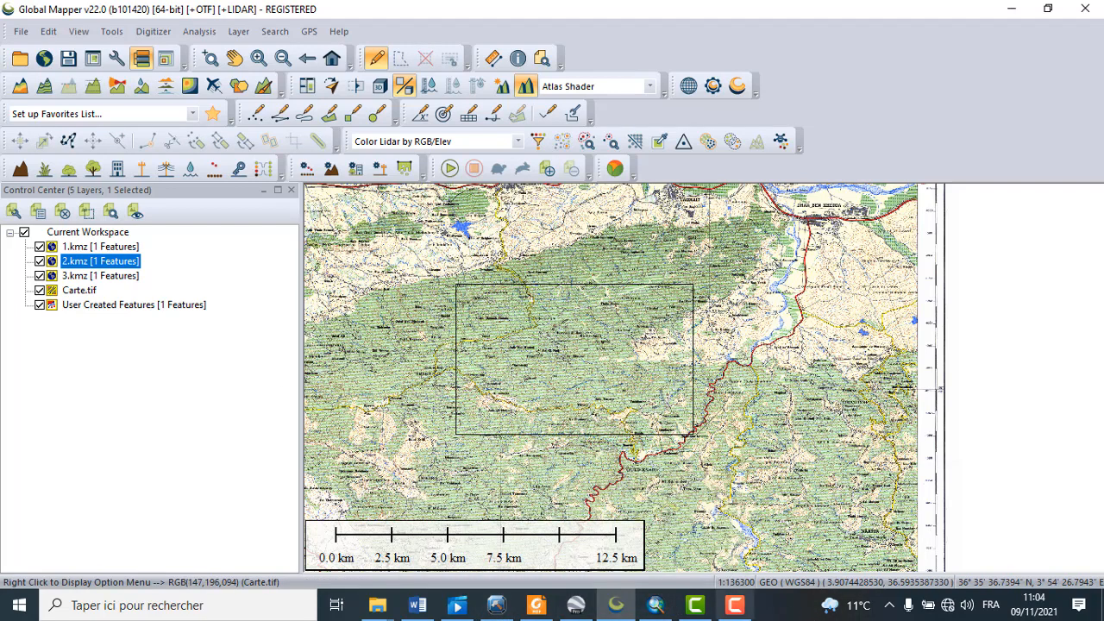
pyautogui.click(660, 609)
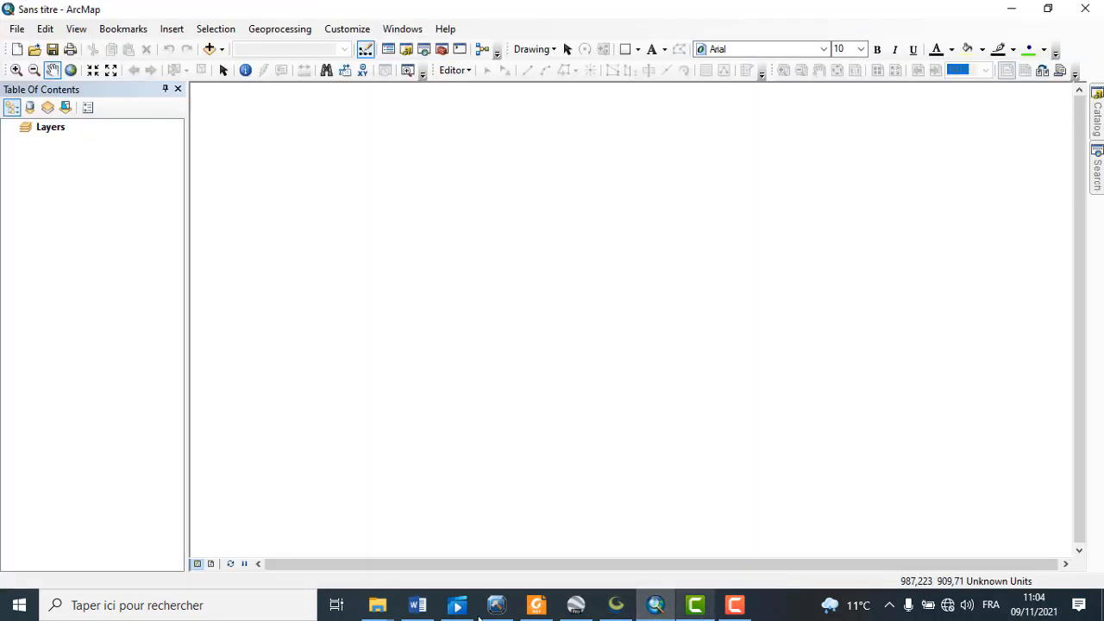
pyautogui.click(222, 49)
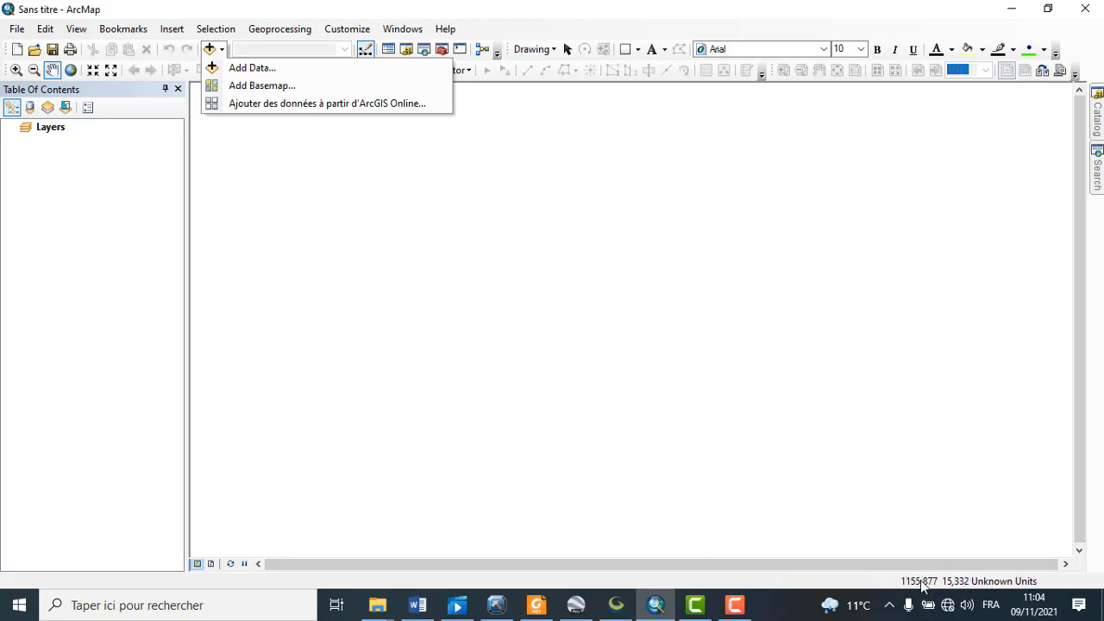
pyautogui.click(250, 68)
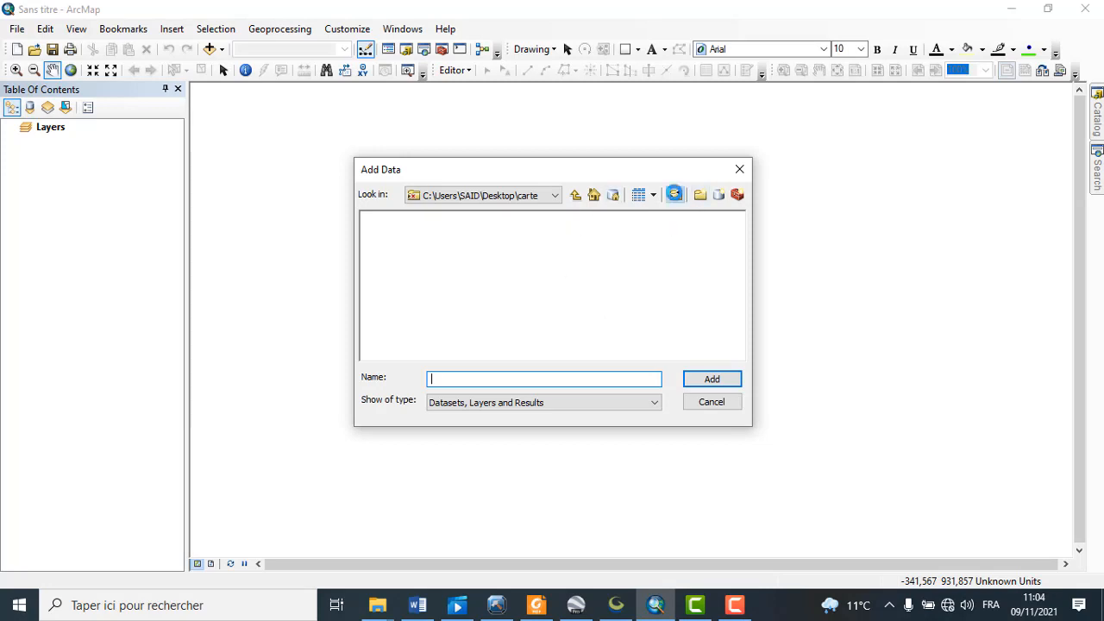
# - Connect to the folder D:\Vaccations\UMMTO\Calage de Cartes as a data source
pyautogui.click(675, 194)
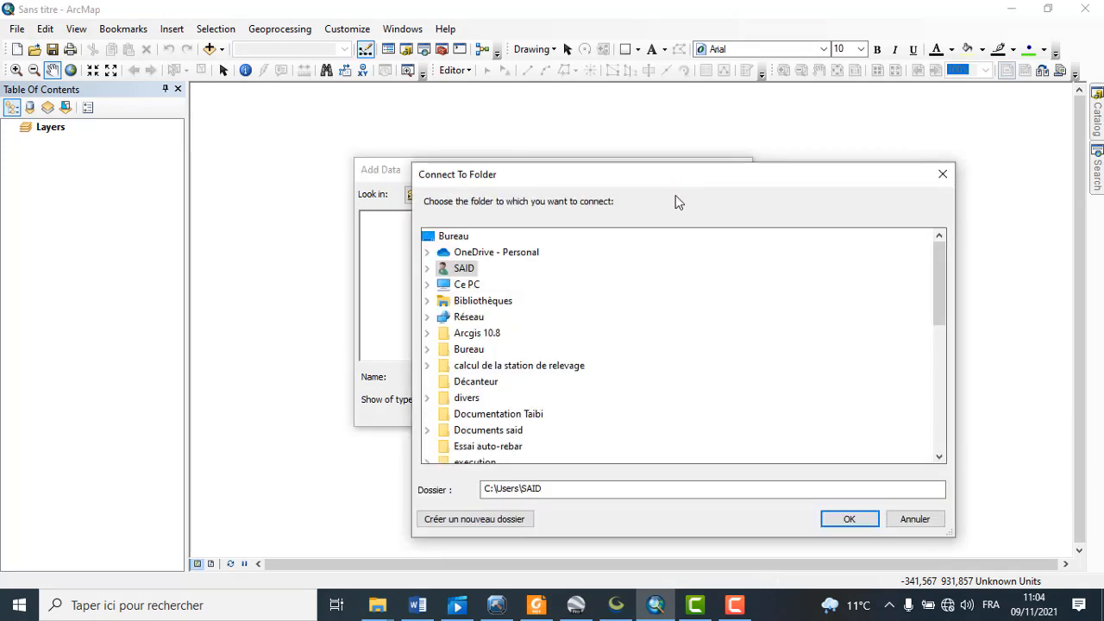
pyautogui.doubleClick(467, 285)
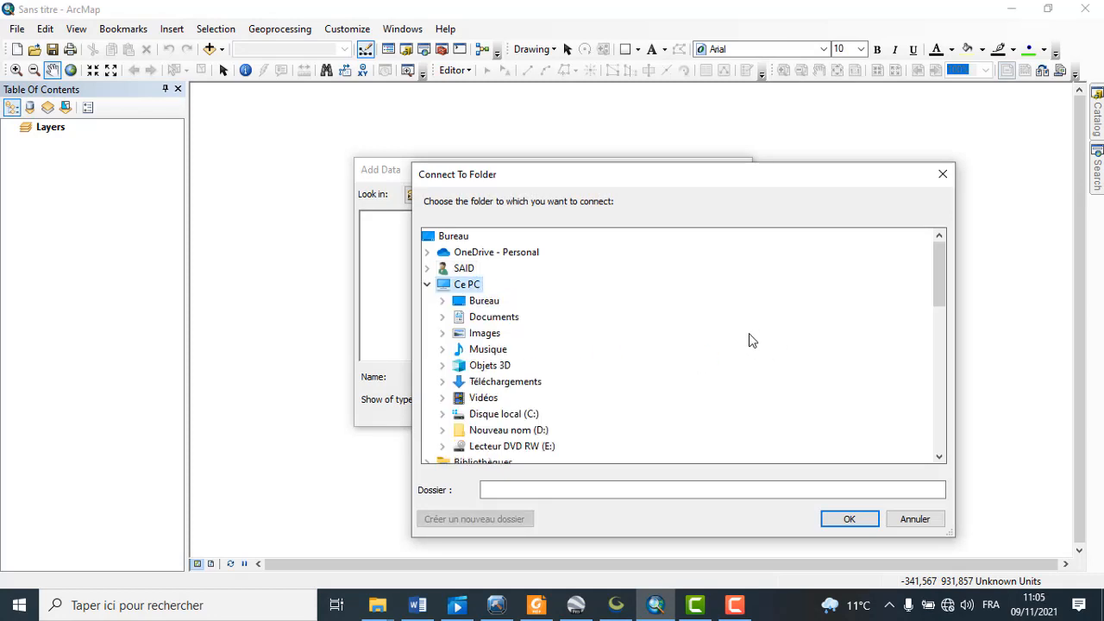
pyautogui.scroll(-3, 749, 340)
pyautogui.scroll(1, 587, 335)
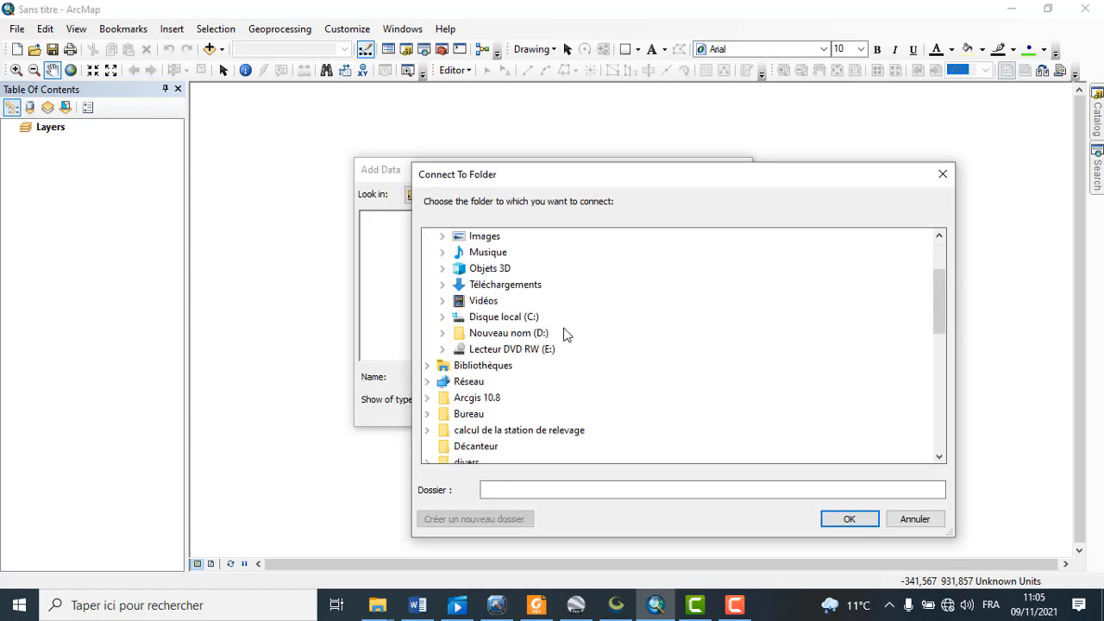
pyautogui.doubleClick(481, 336)
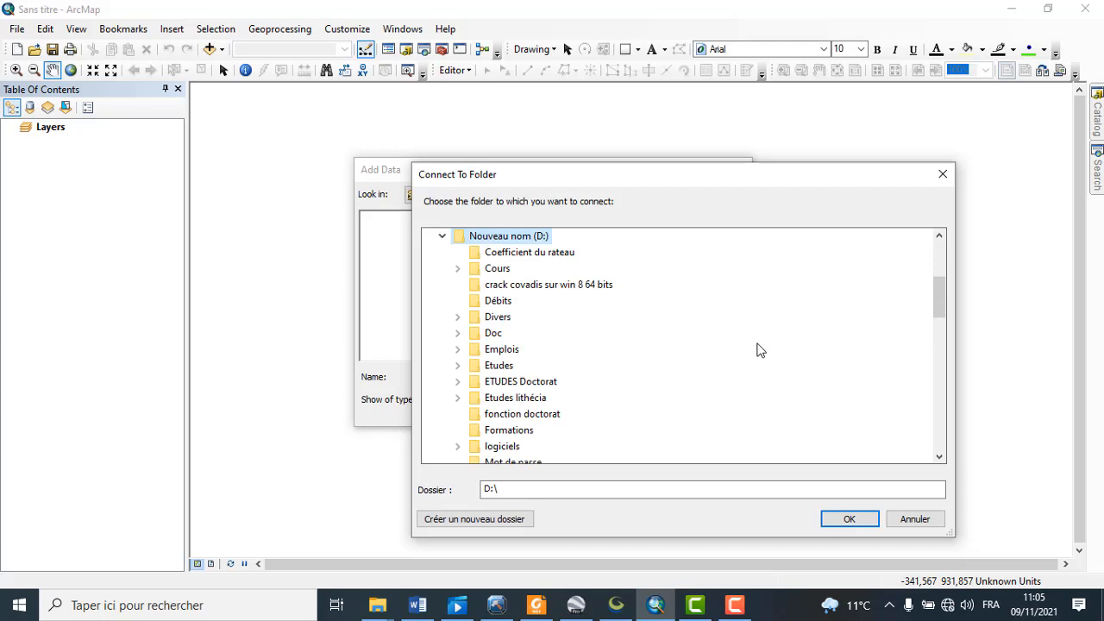
pyautogui.scroll(-4, 759, 350)
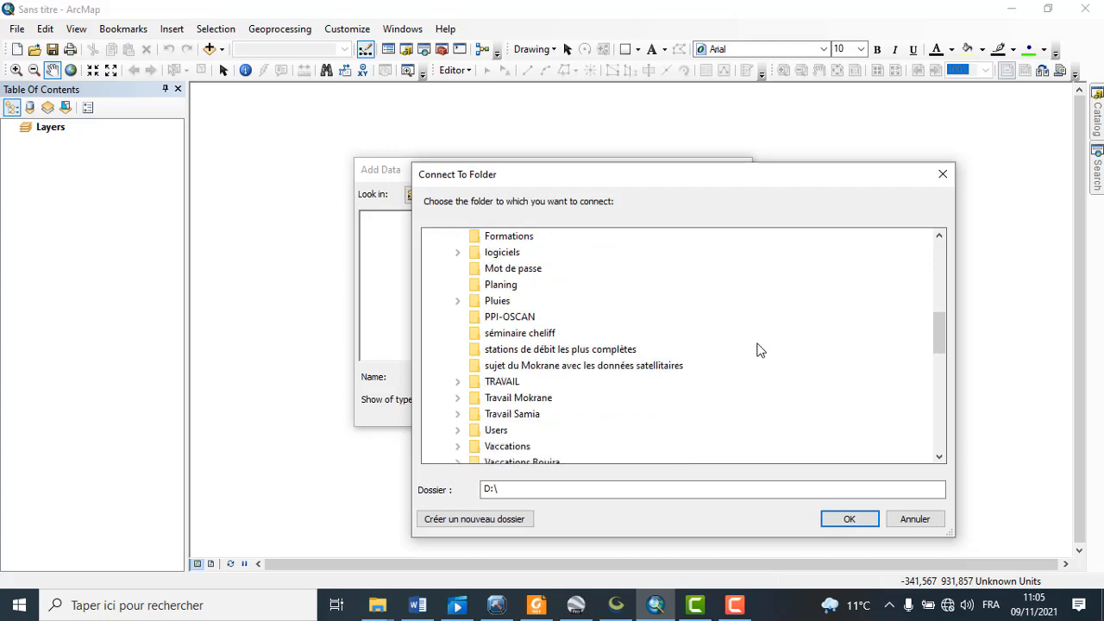
pyautogui.scroll(-1, 758, 349)
pyautogui.doubleClick(509, 397)
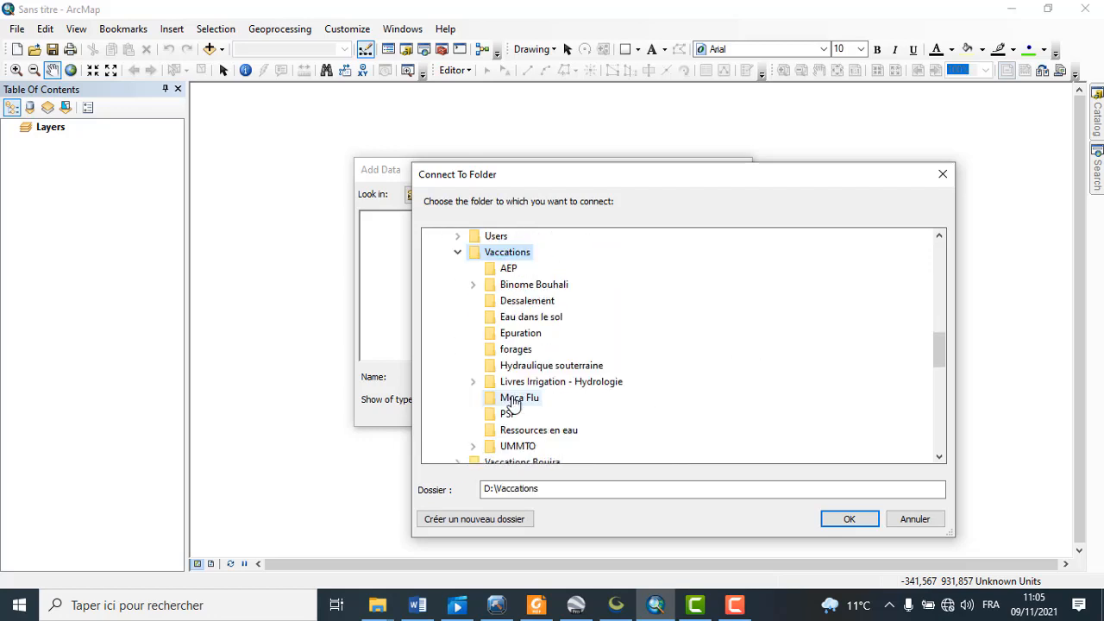
pyautogui.doubleClick(516, 449)
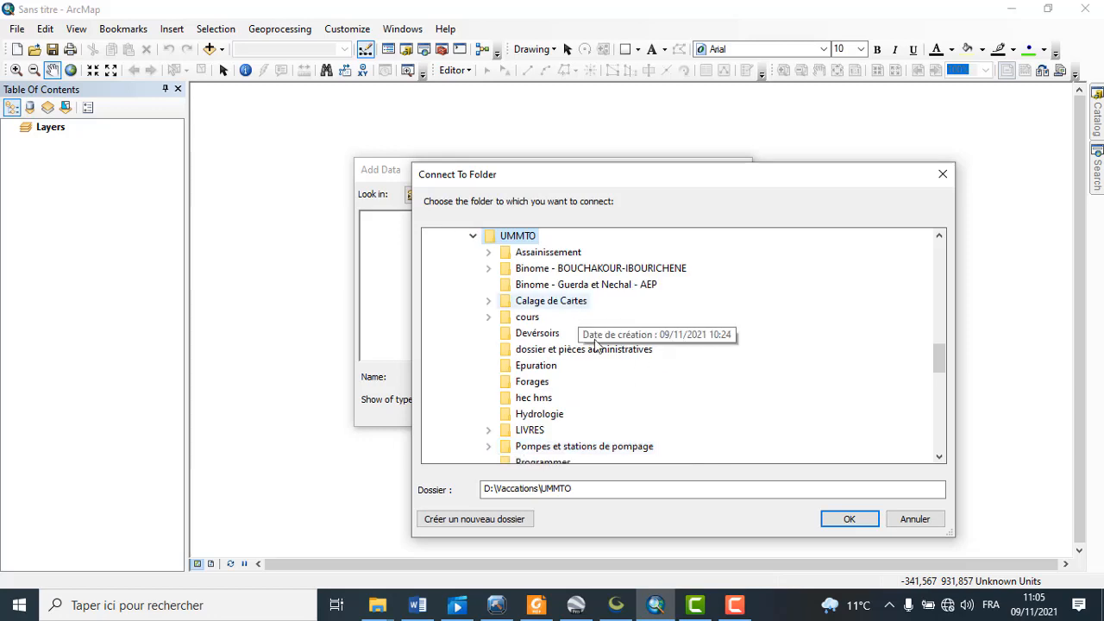
pyautogui.doubleClick(561, 302)
pyautogui.click(847, 520)
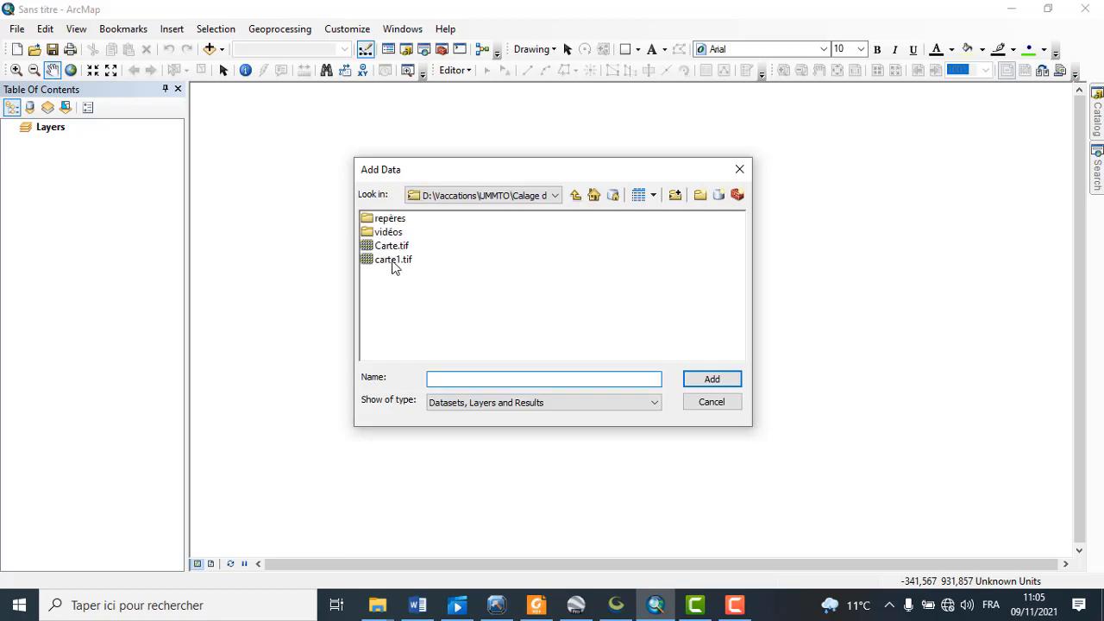
# - Add carte1.tif to the map and build its pyramids with Nearest Neighbor resampling and default compression
pyautogui.click(392, 260)
pyautogui.click(711, 379)
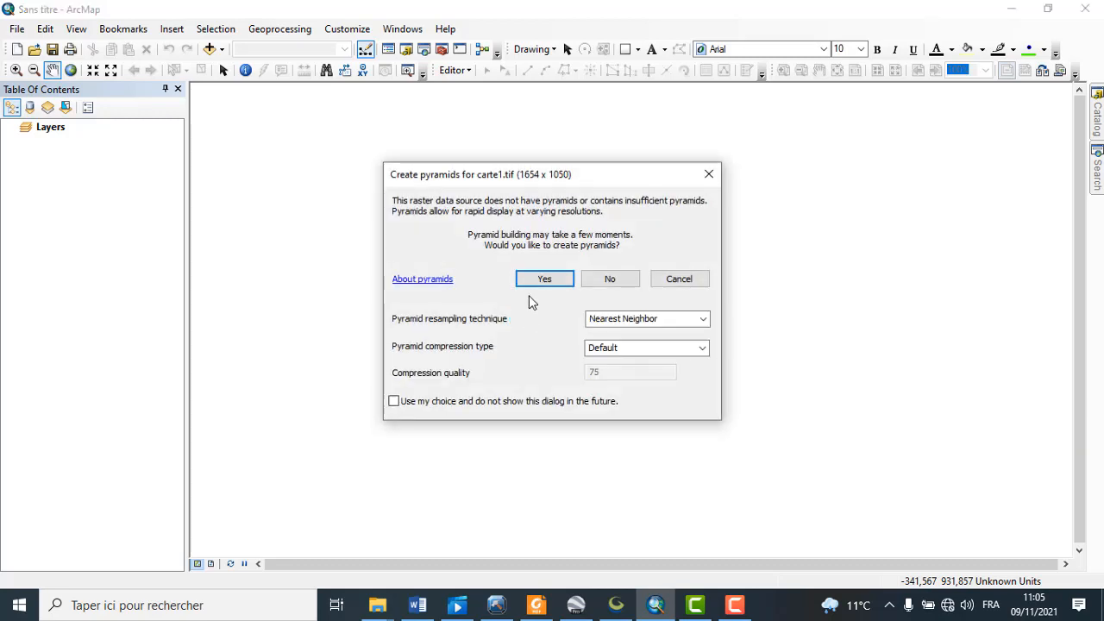
pyautogui.click(544, 280)
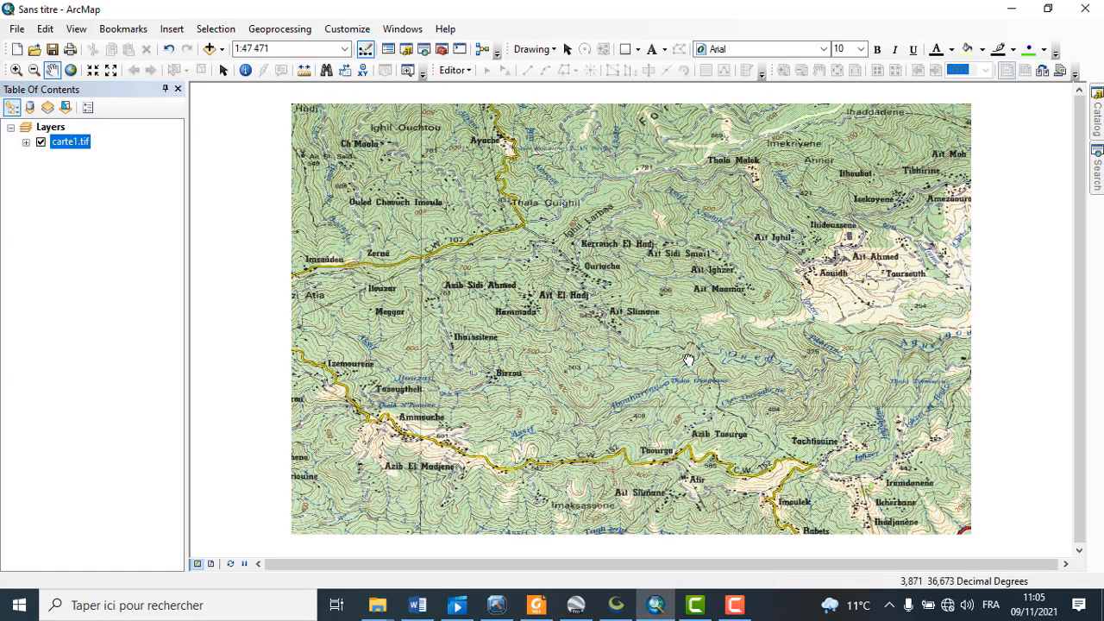
pyautogui.moveTo(691, 365); pyautogui.dragTo(687, 361)
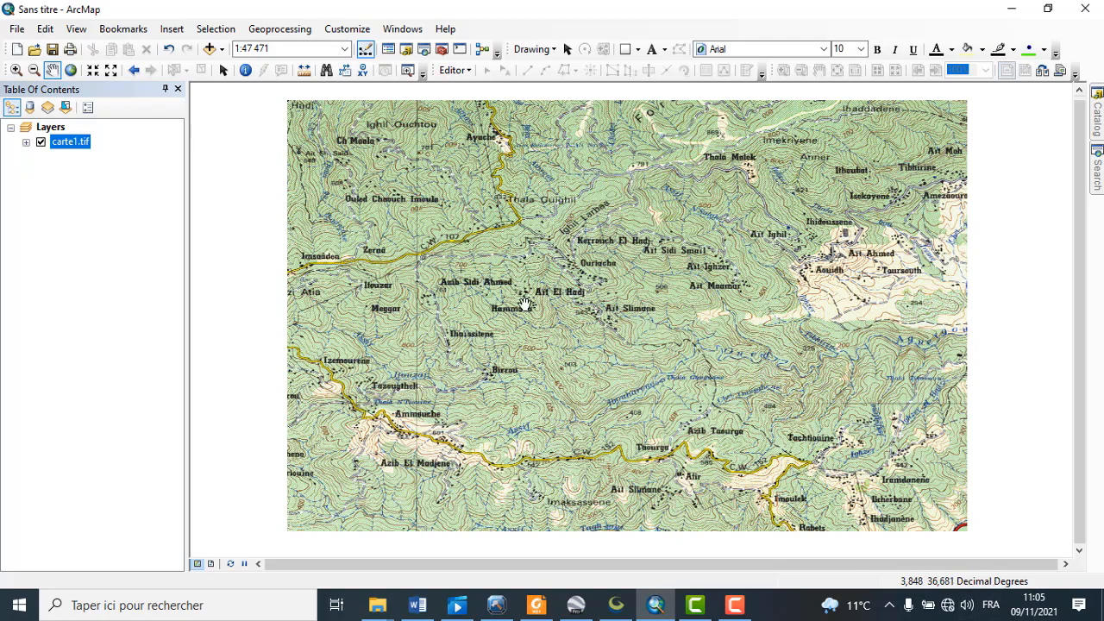
pyautogui.scroll(-2, 524, 305)
pyautogui.scroll(2, 586, 338)
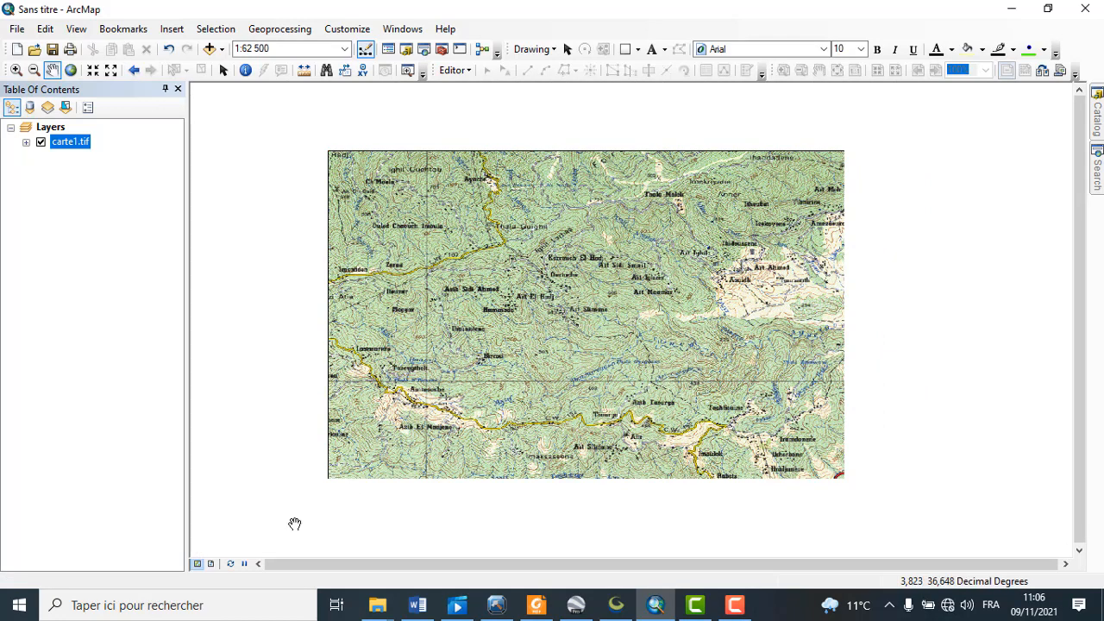
# - Switch to layout view, shrink the data frame to about 12 by 9 cm around the map, and fit the map's full extent in it
pyautogui.click(211, 564)
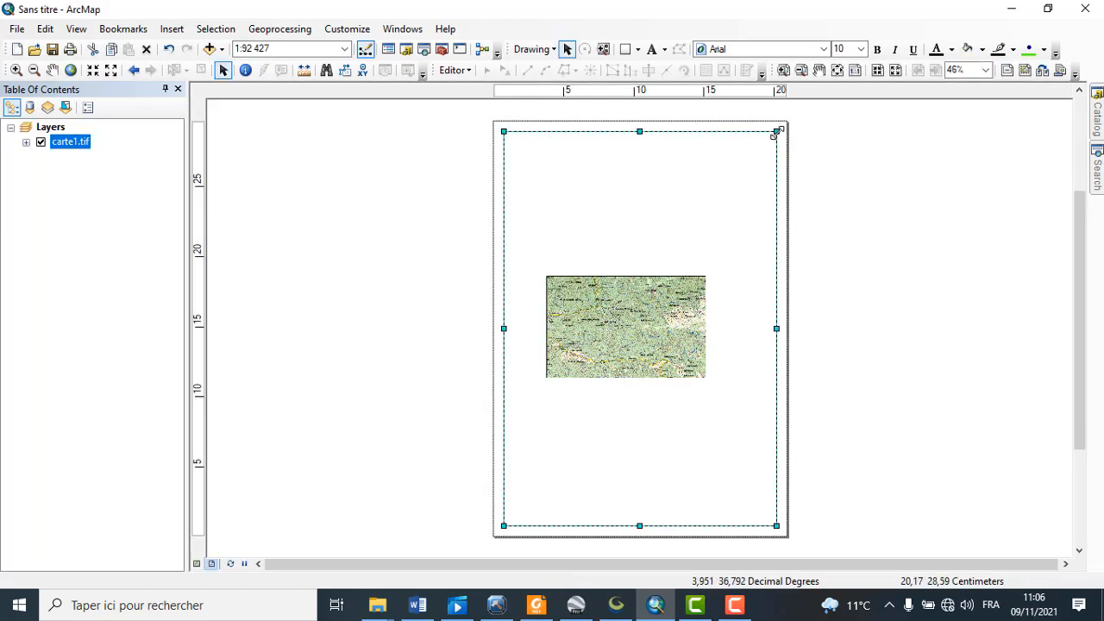
pyautogui.moveTo(777, 131); pyautogui.dragTo(721, 254)
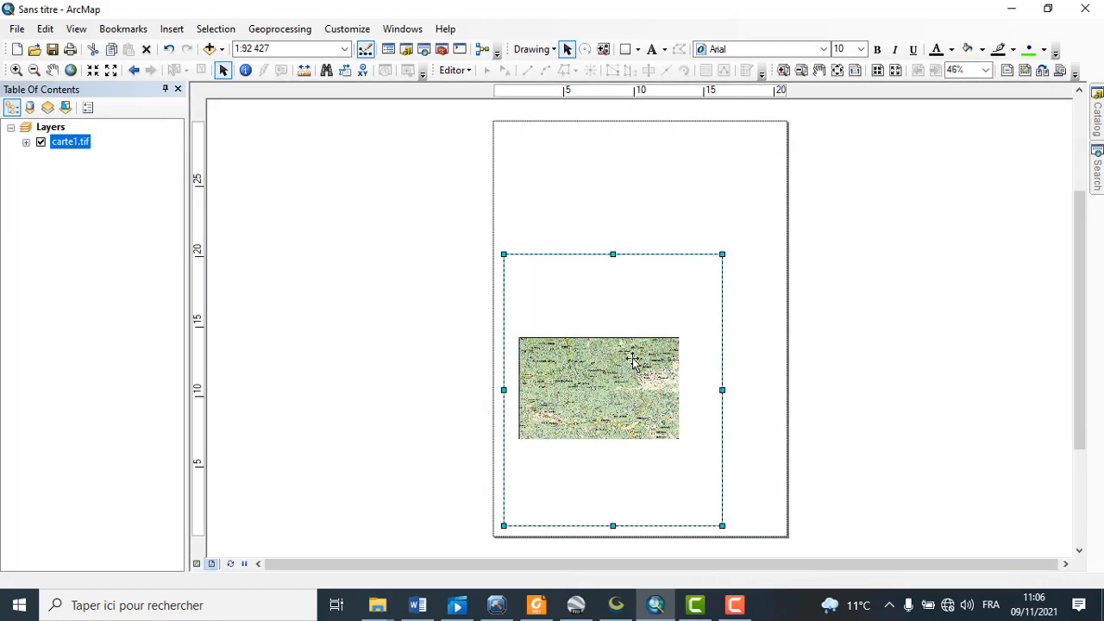
pyautogui.moveTo(633, 360); pyautogui.dragTo(676, 340)
pyautogui.moveTo(767, 234); pyautogui.dragTo(717, 315)
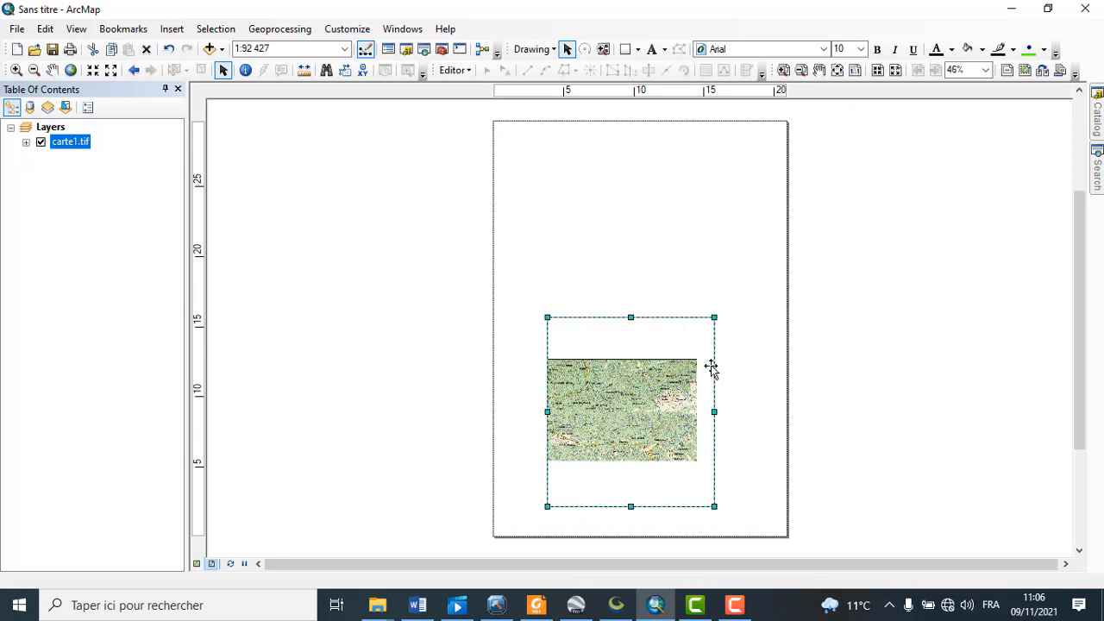
pyautogui.moveTo(627, 506); pyautogui.dragTo(623, 475)
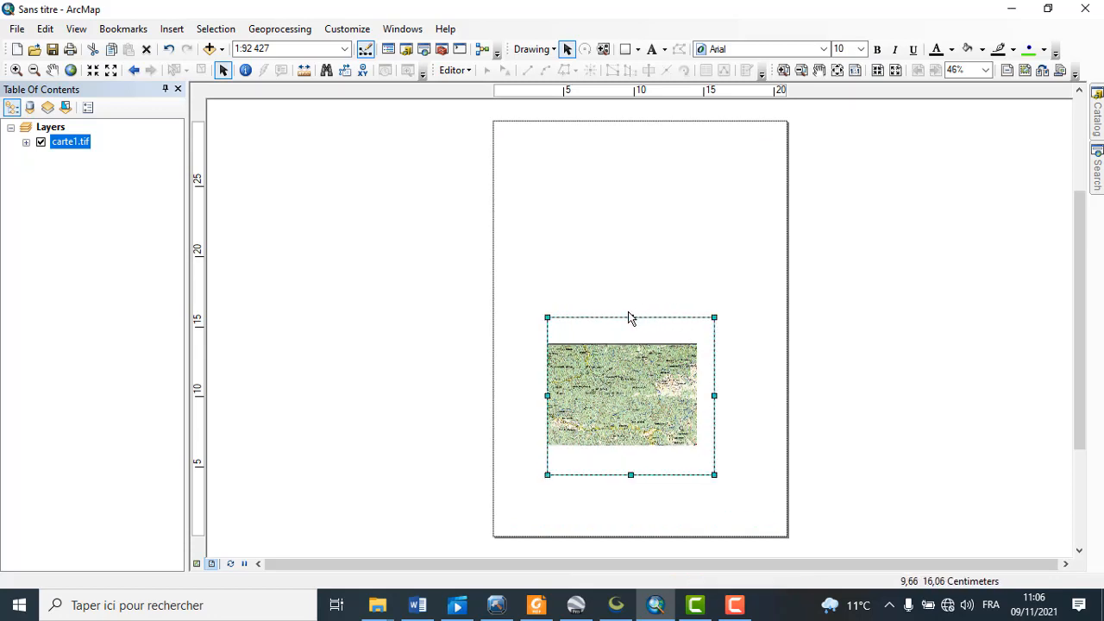
pyautogui.moveTo(631, 317); pyautogui.dragTo(632, 344)
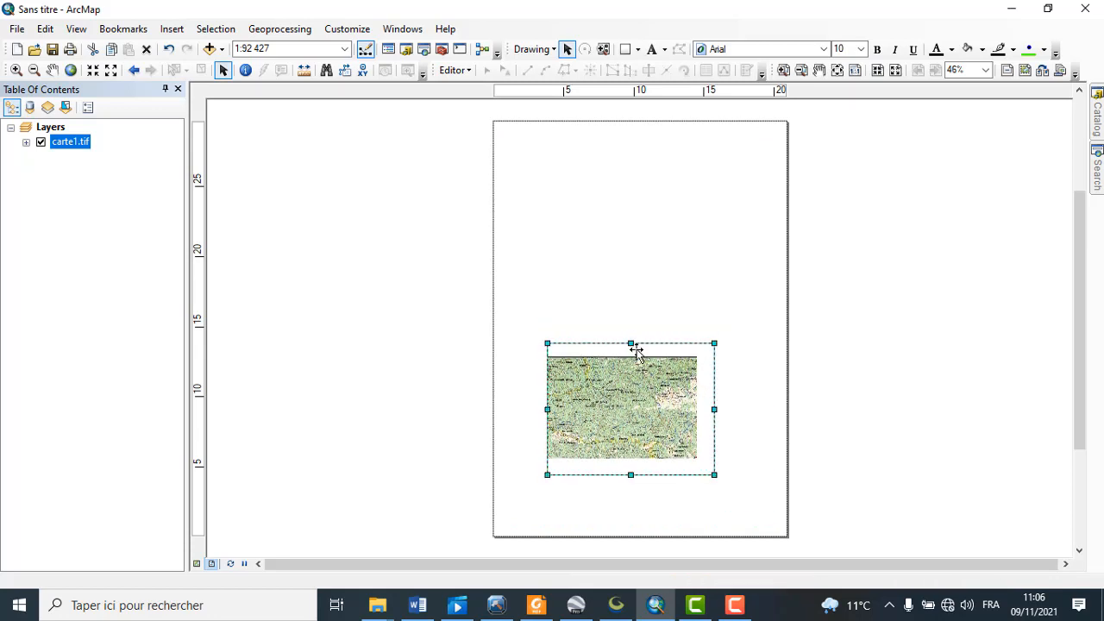
pyautogui.click(71, 70)
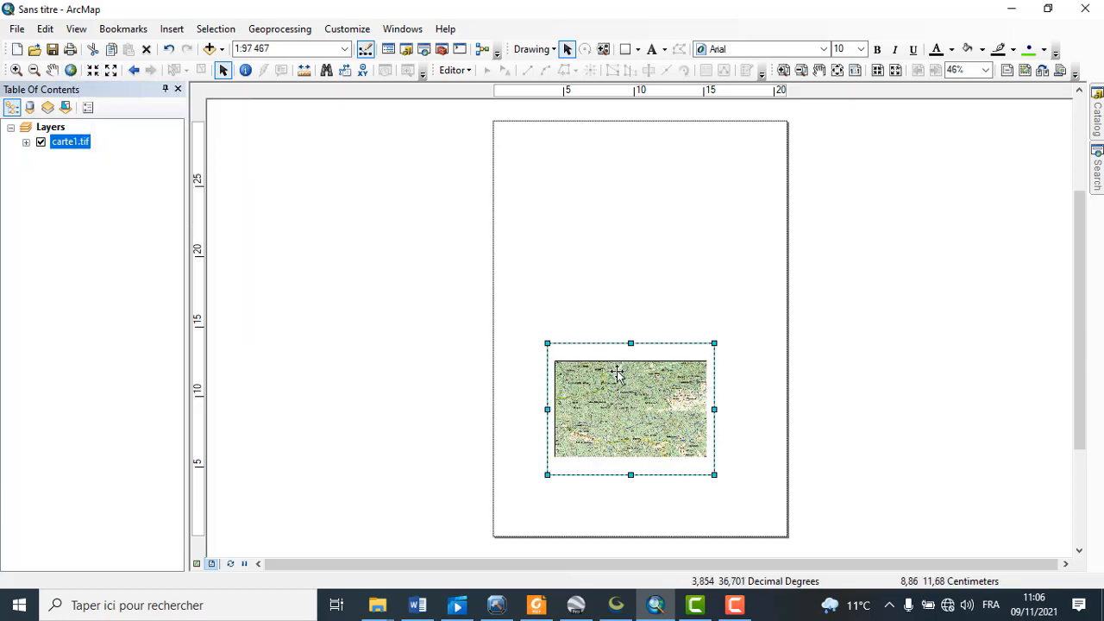
# - Move the data frame up toward the middle of the page and deselect it
pyautogui.scroll(2, 642, 407)
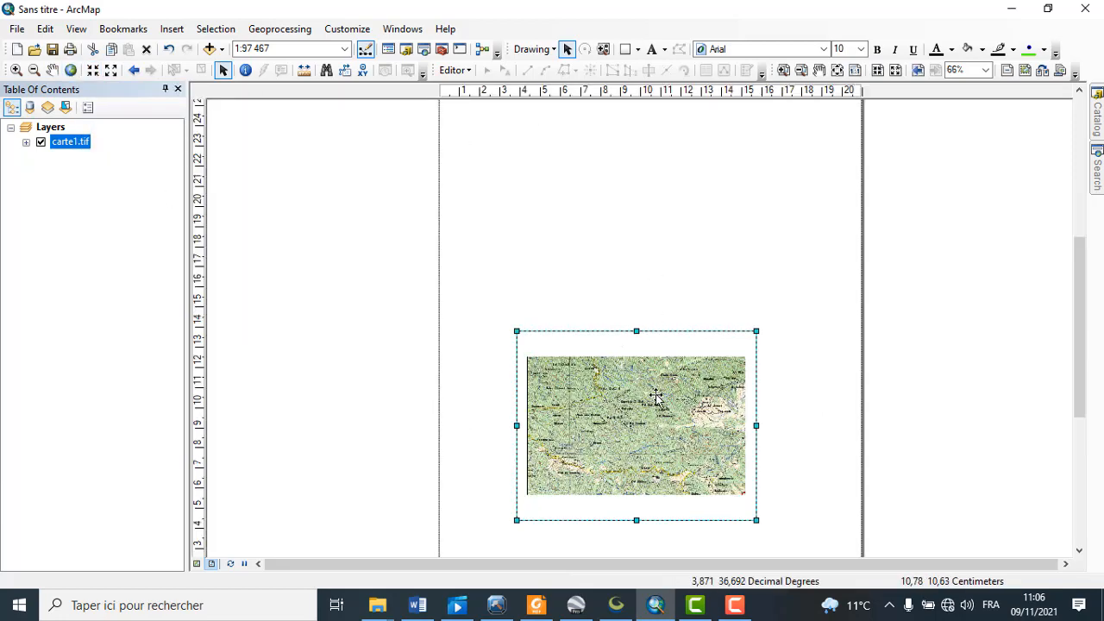
pyautogui.moveTo(655, 392); pyautogui.dragTo(644, 249)
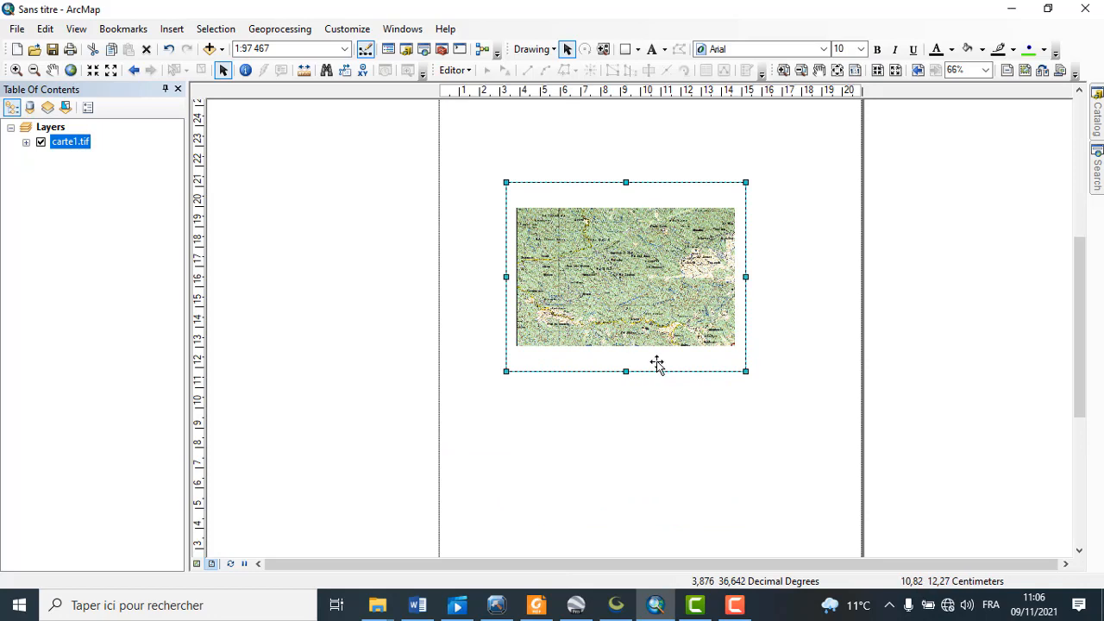
pyautogui.click(645, 428)
pyautogui.click(618, 339)
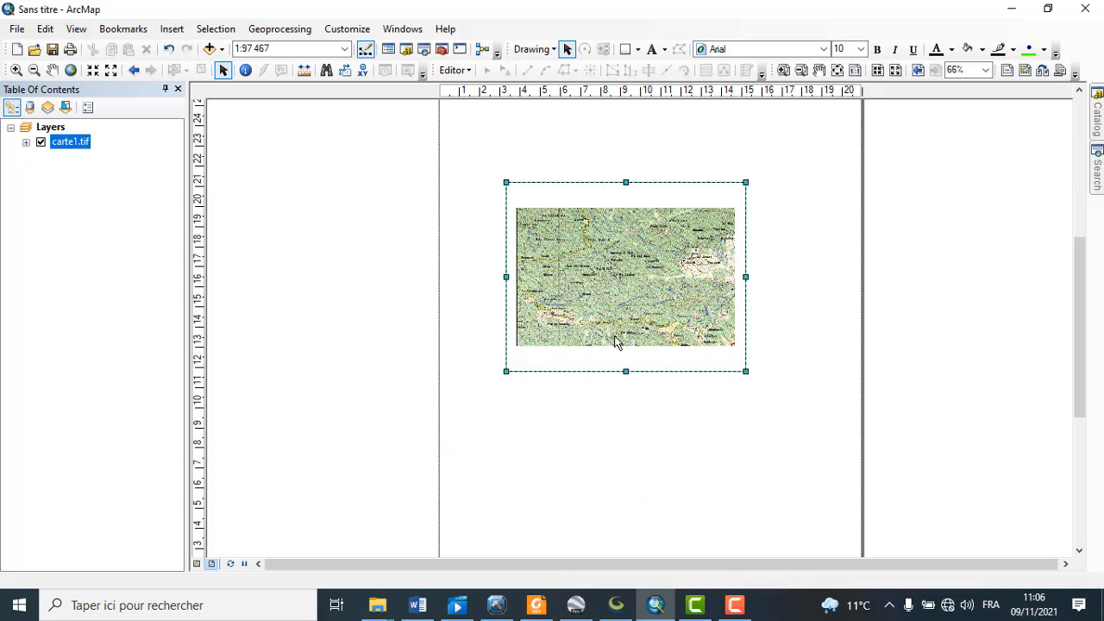
pyautogui.click(619, 418)
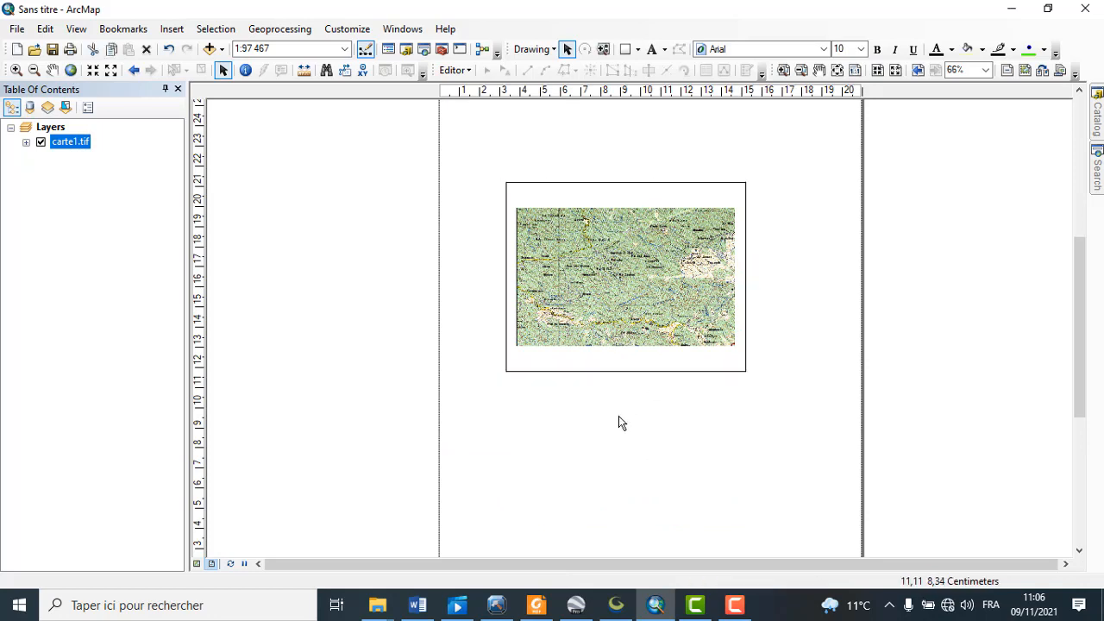
# - Add a graticule with labels to the data frame, using 30-second latitude and longitude intervals and a simple border, stored as a fixed grid
pyautogui.click(606, 364)
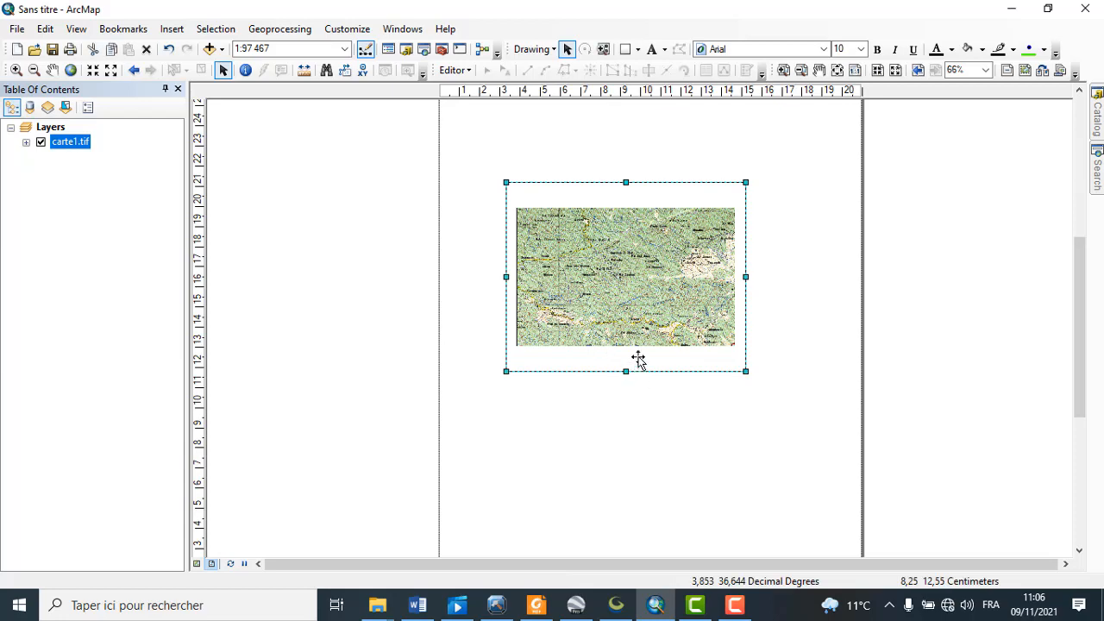
pyautogui.rightClick(639, 360)
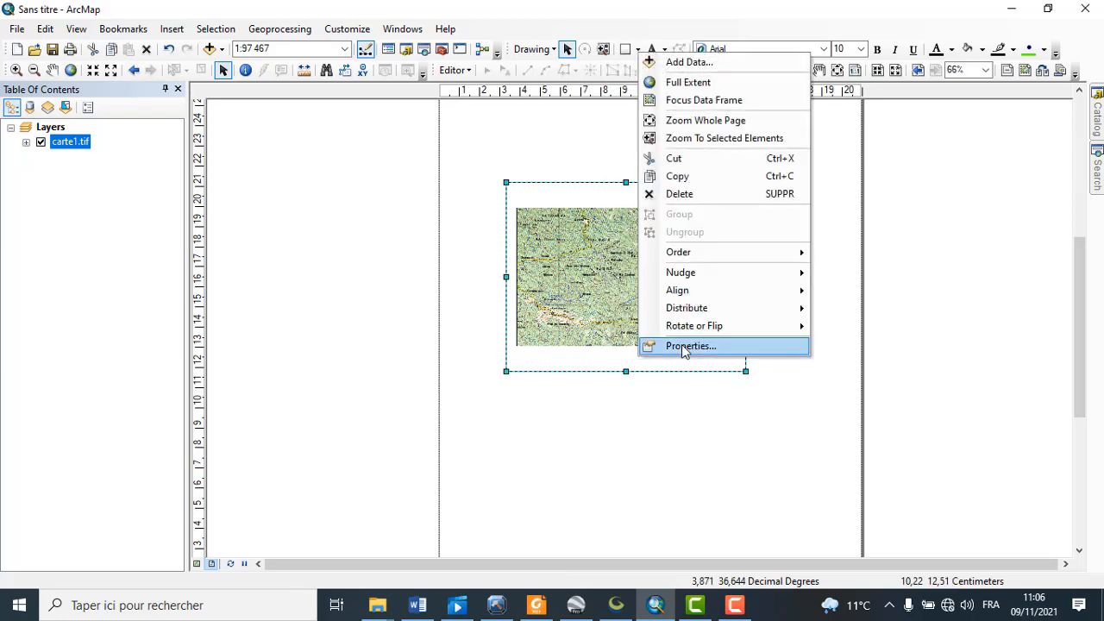
pyautogui.click(681, 344)
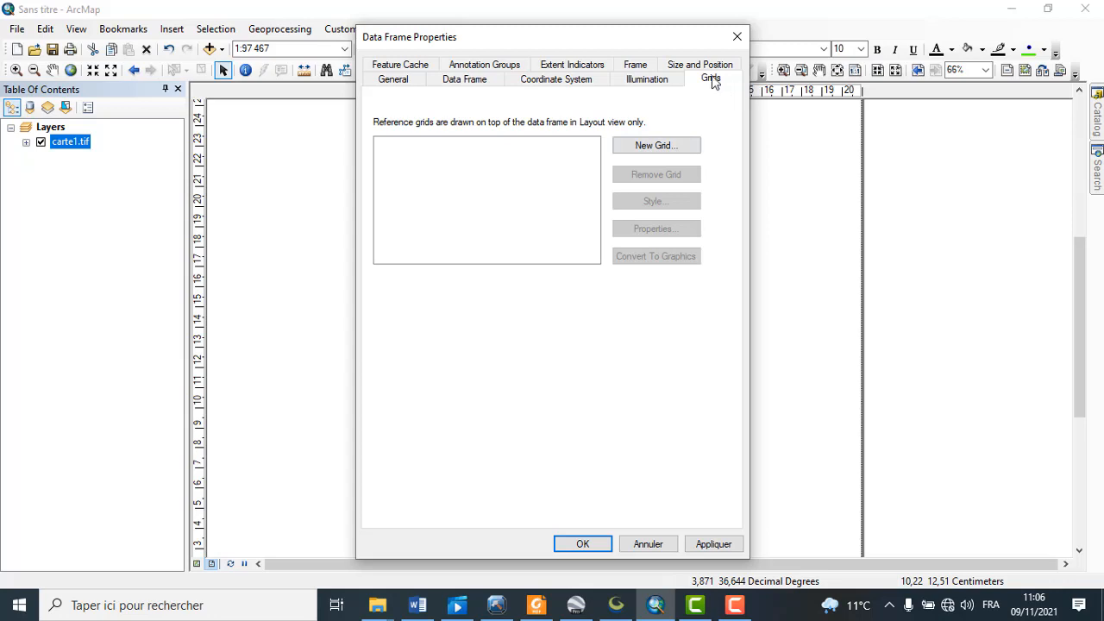
pyautogui.click(395, 80)
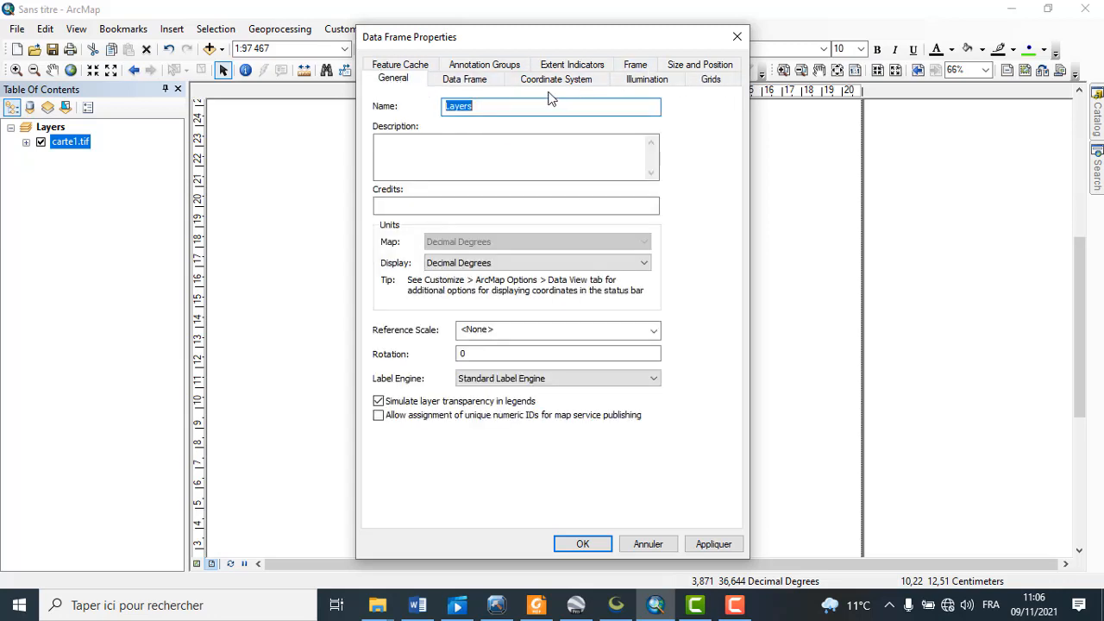
pyautogui.click(712, 80)
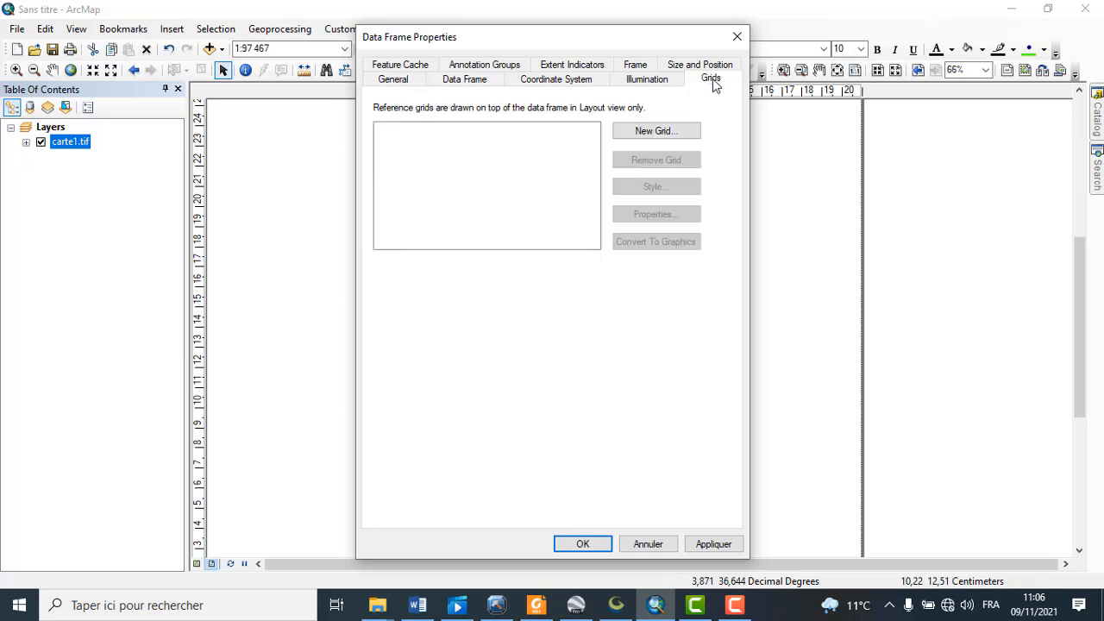
pyautogui.click(669, 135)
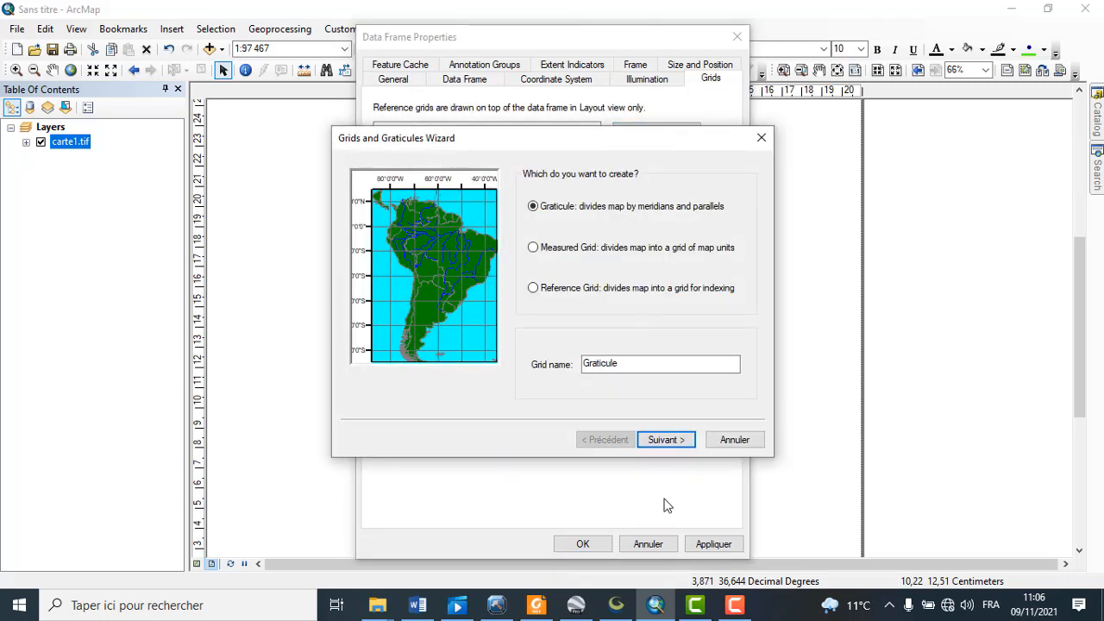
pyautogui.click(678, 442)
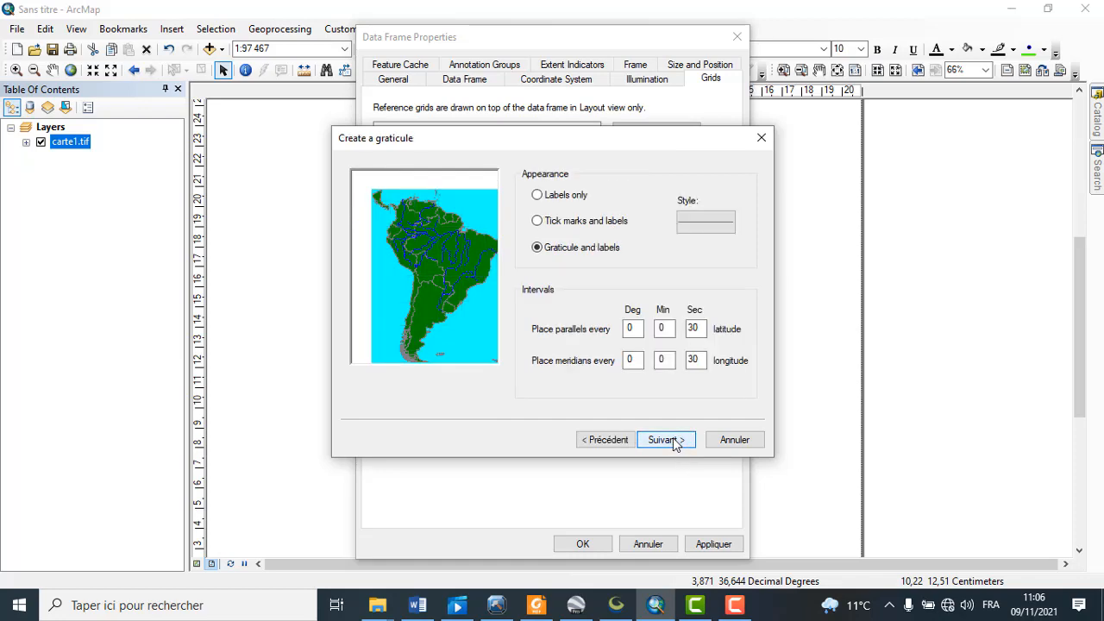
pyautogui.click(666, 440)
pyautogui.click(665, 440)
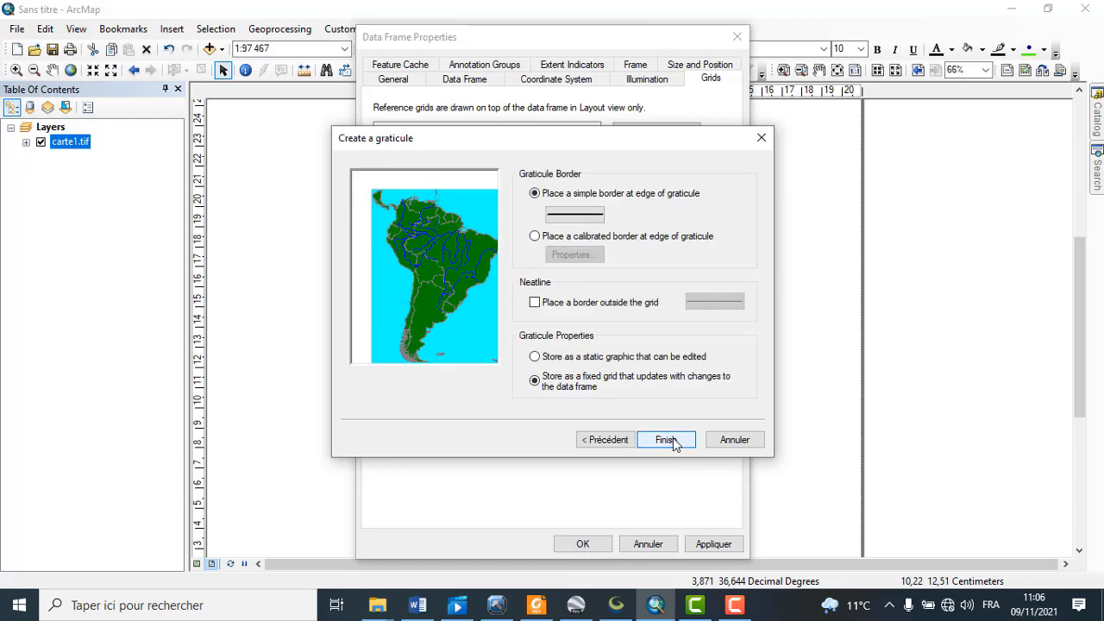
pyautogui.click(666, 440)
pyautogui.click(713, 544)
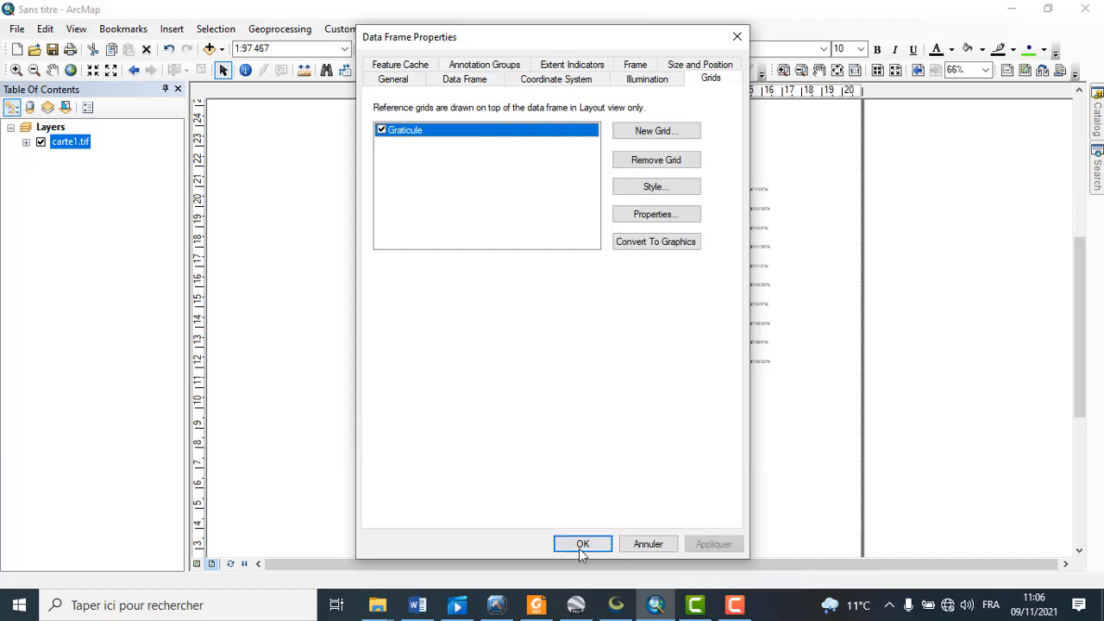
# - Apply the graticule and reduce the data frame's height to about 8 cm by pulling its upper and lower edges toward the map
pyautogui.click(582, 544)
pyautogui.scroll(2, 636, 241)
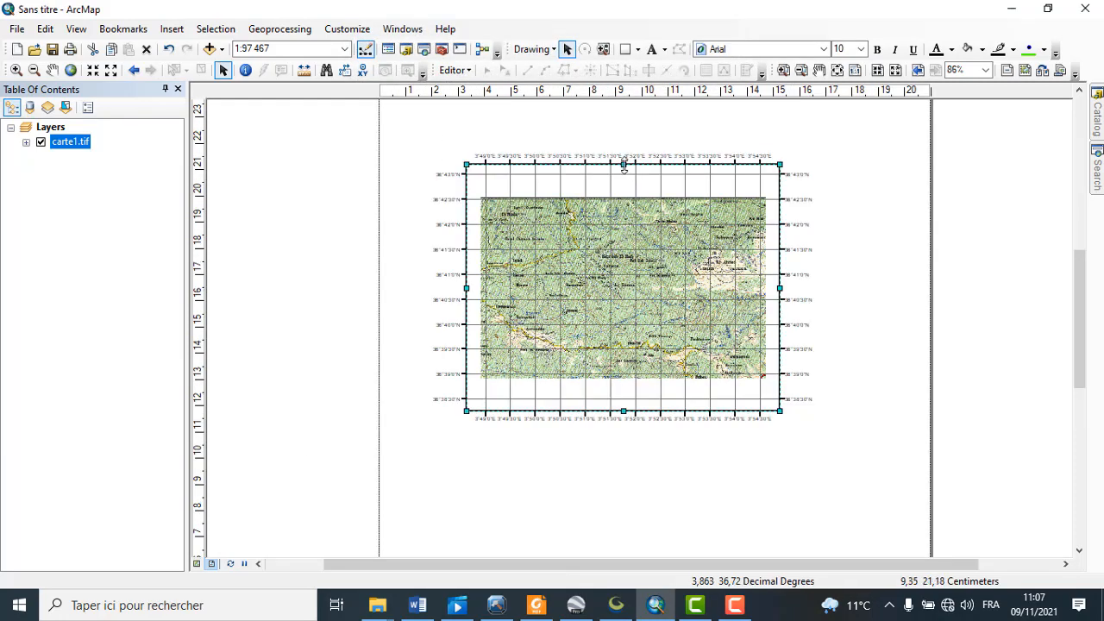
pyautogui.moveTo(628, 185); pyautogui.dragTo(628, 185)
pyautogui.moveTo(625, 411); pyautogui.dragTo(624, 396)
pyautogui.moveTo(780, 398); pyautogui.dragTo(779, 394)
pyautogui.scroll(-2, 636, 192)
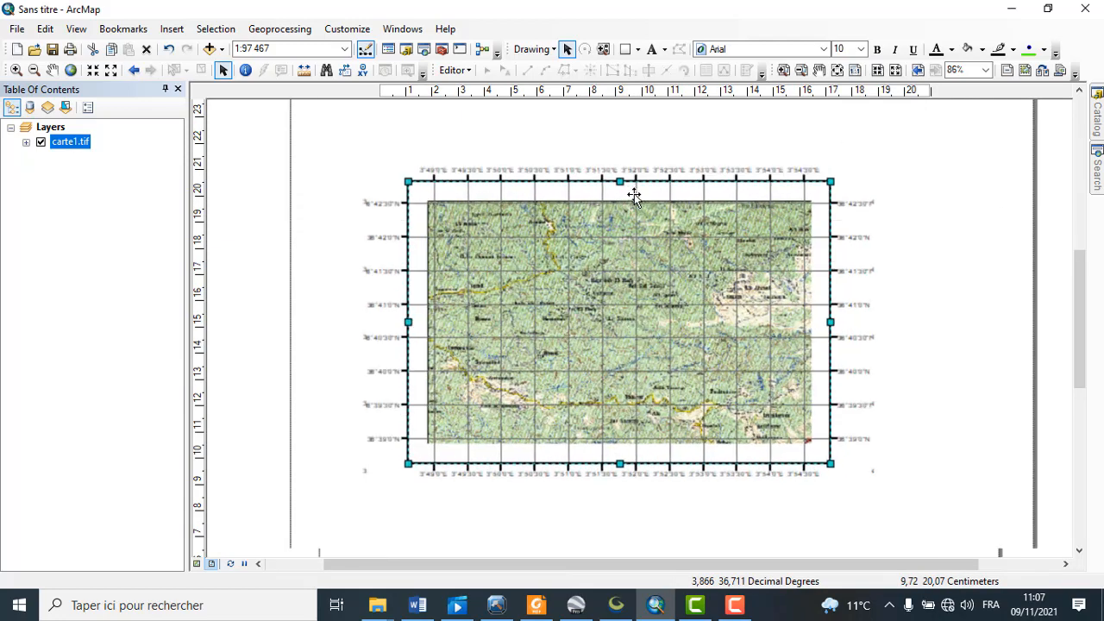
# - Review the label settings in the data frame graticule's properties
pyautogui.rightClick(676, 388)
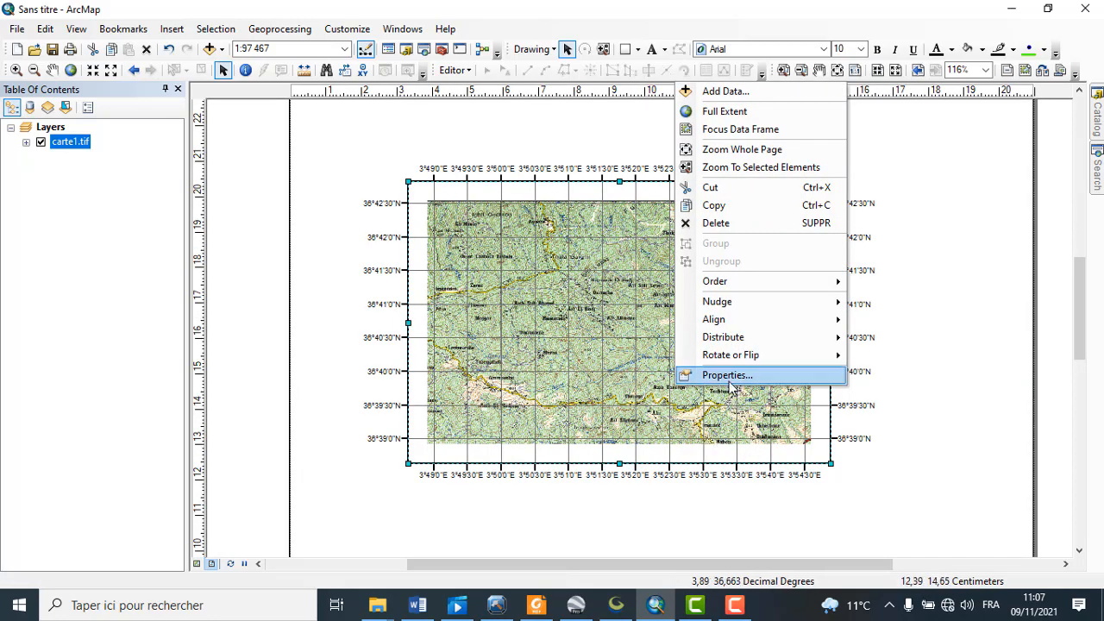
pyautogui.click(729, 376)
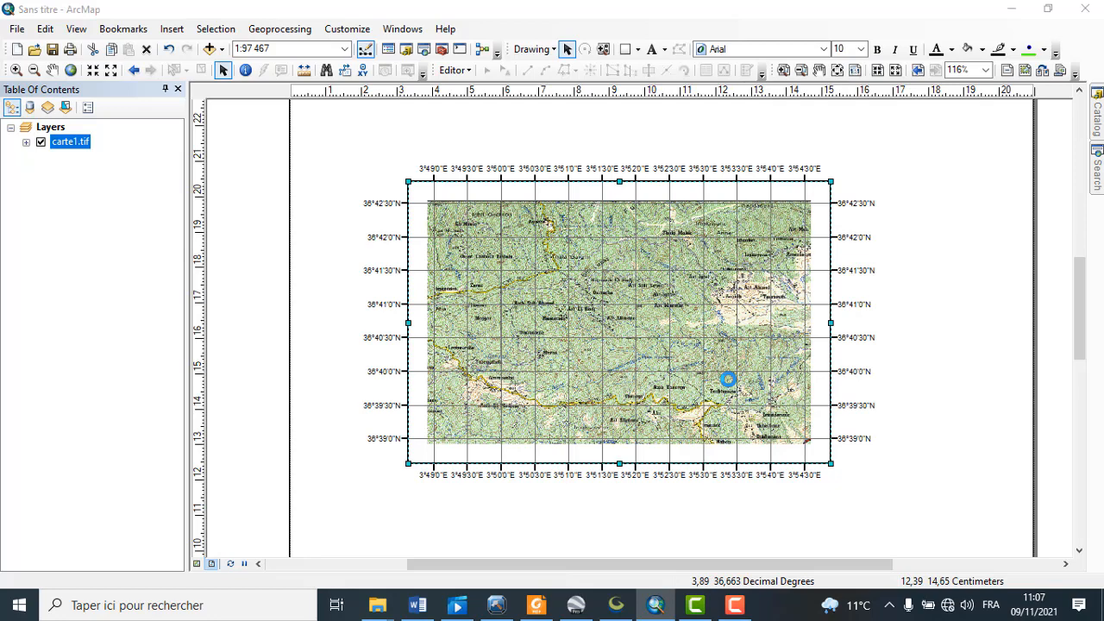
pyautogui.click(445, 202)
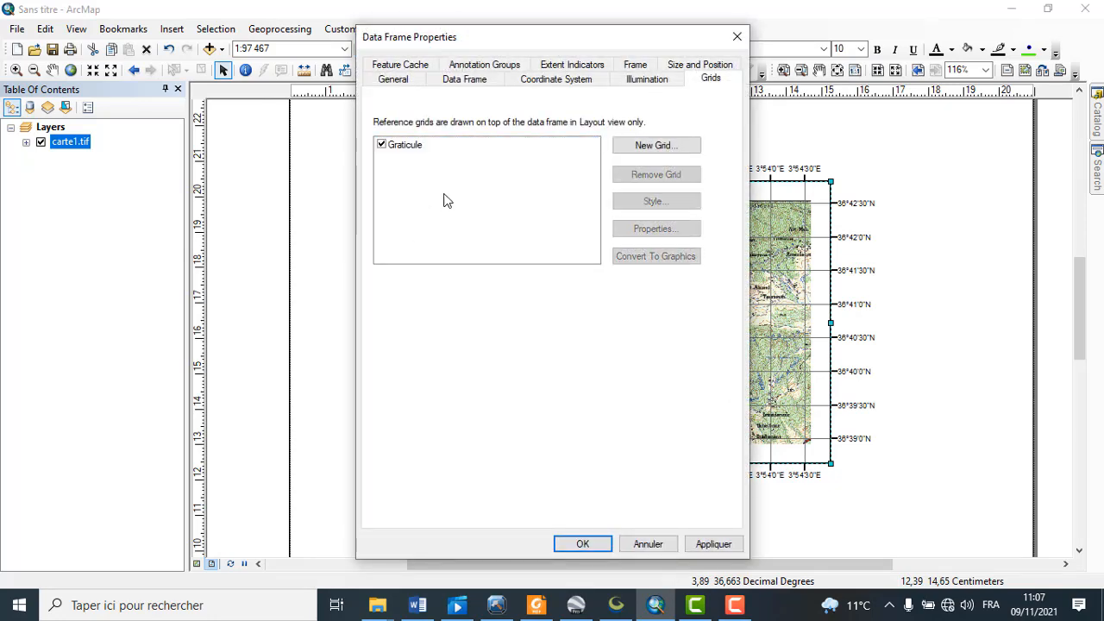
pyautogui.click(408, 147)
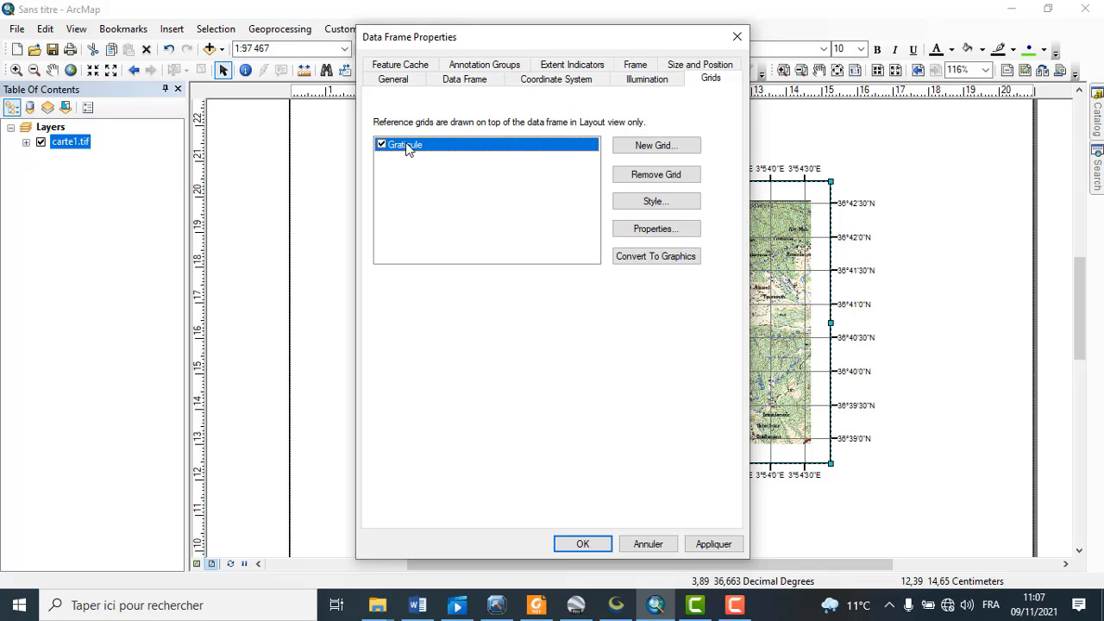
pyautogui.click(681, 230)
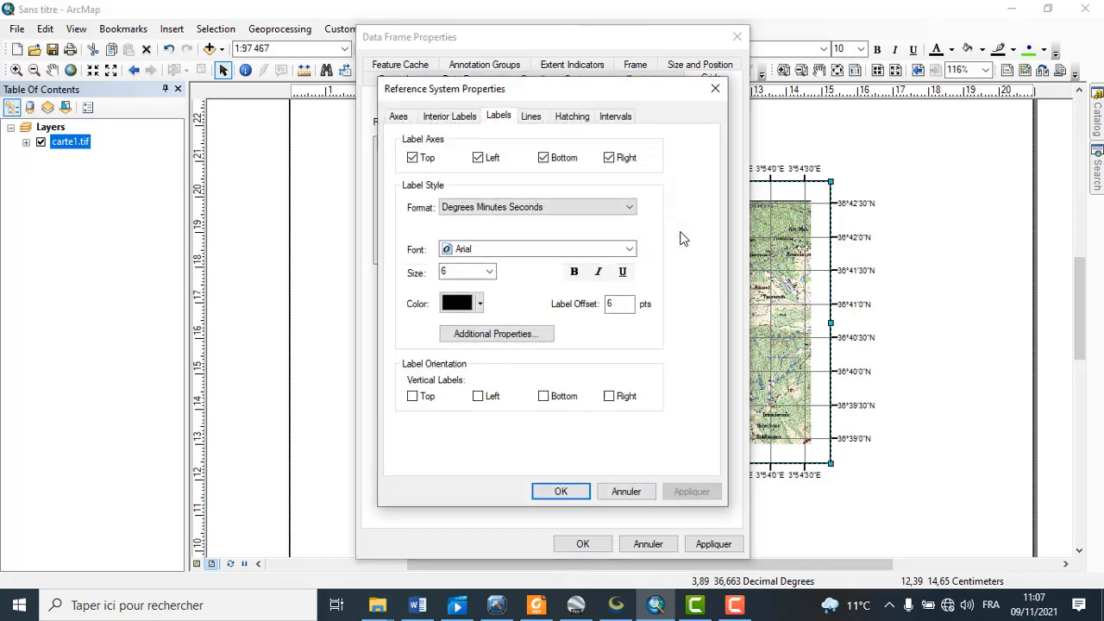
pyautogui.click(559, 491)
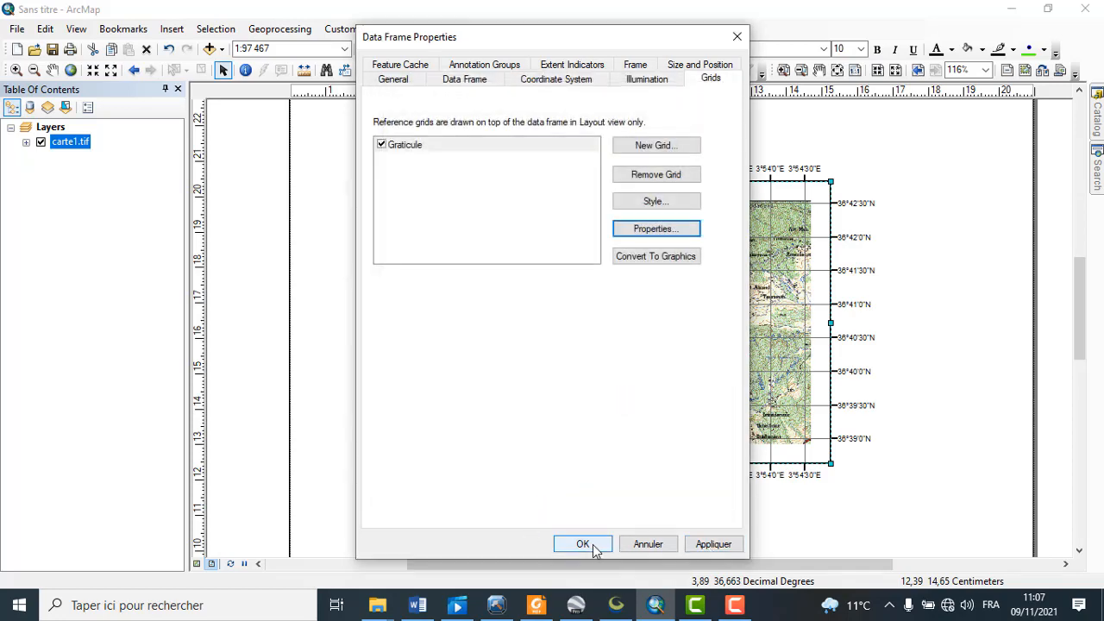
pyautogui.click(583, 544)
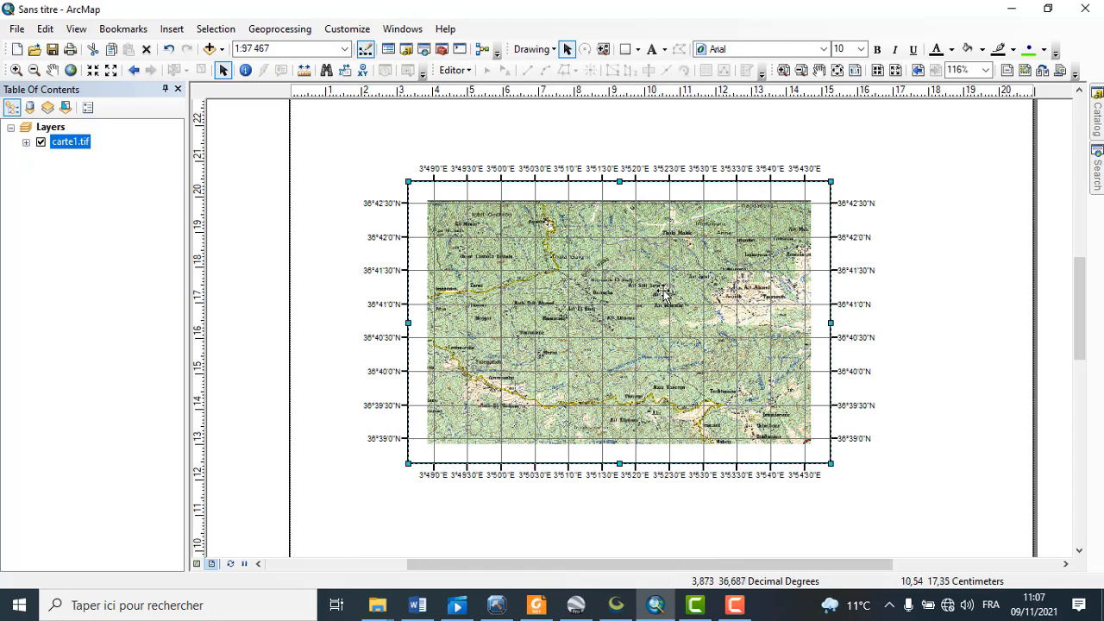
# - Set the graticule's X and Y axis intervals to 1 minute 30 seconds
pyautogui.rightClick(591, 300)
pyautogui.click(671, 294)
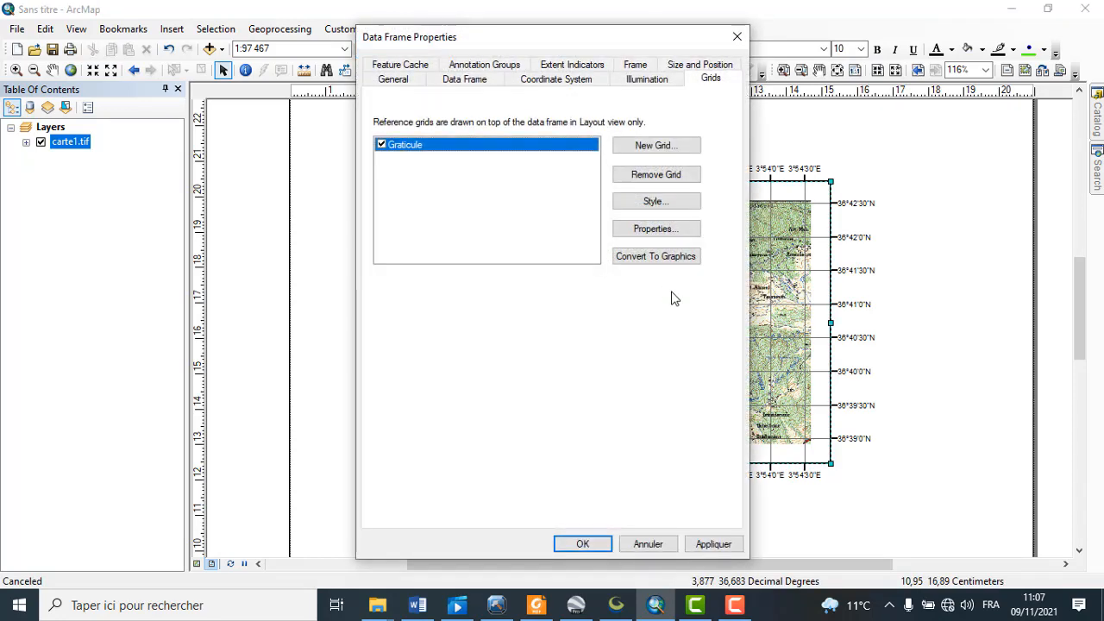
pyautogui.click(682, 231)
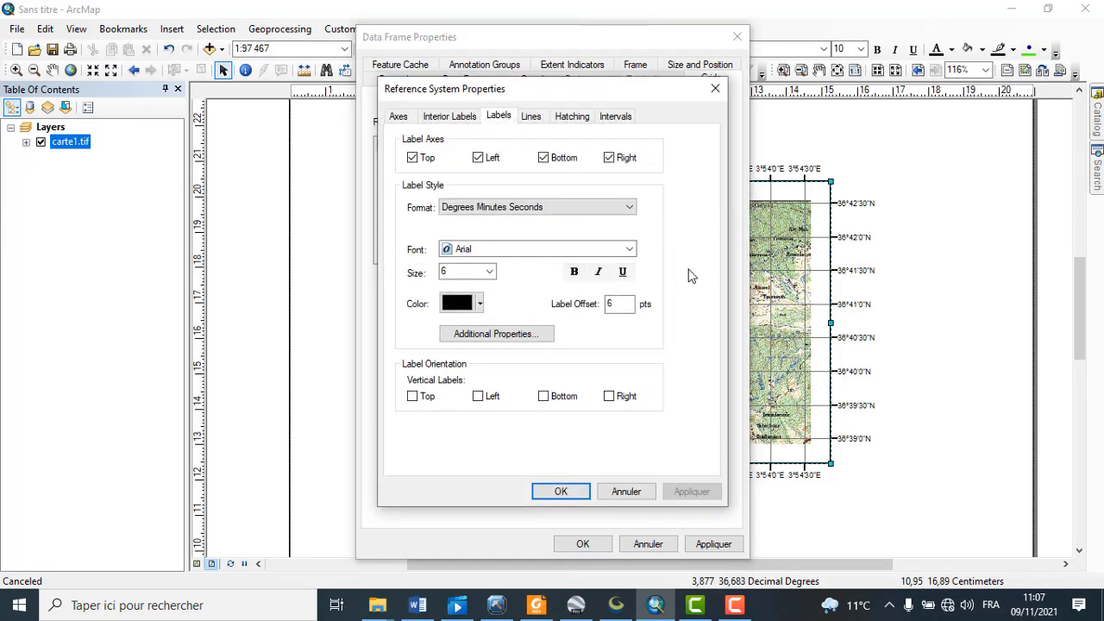
pyautogui.click(397, 119)
pyautogui.click(444, 117)
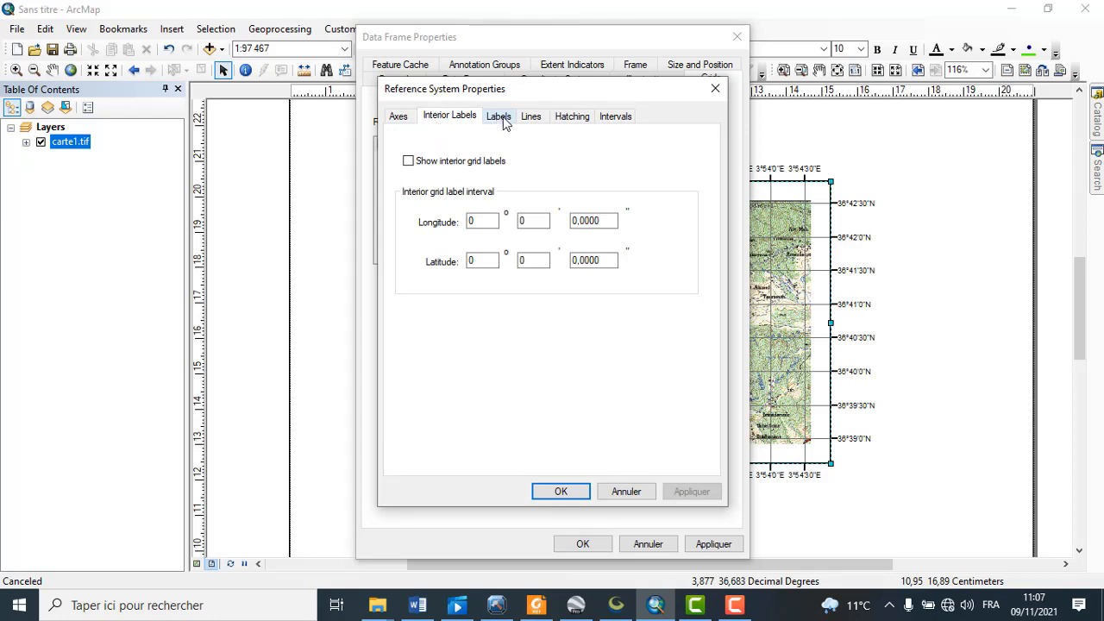
pyautogui.click(616, 117)
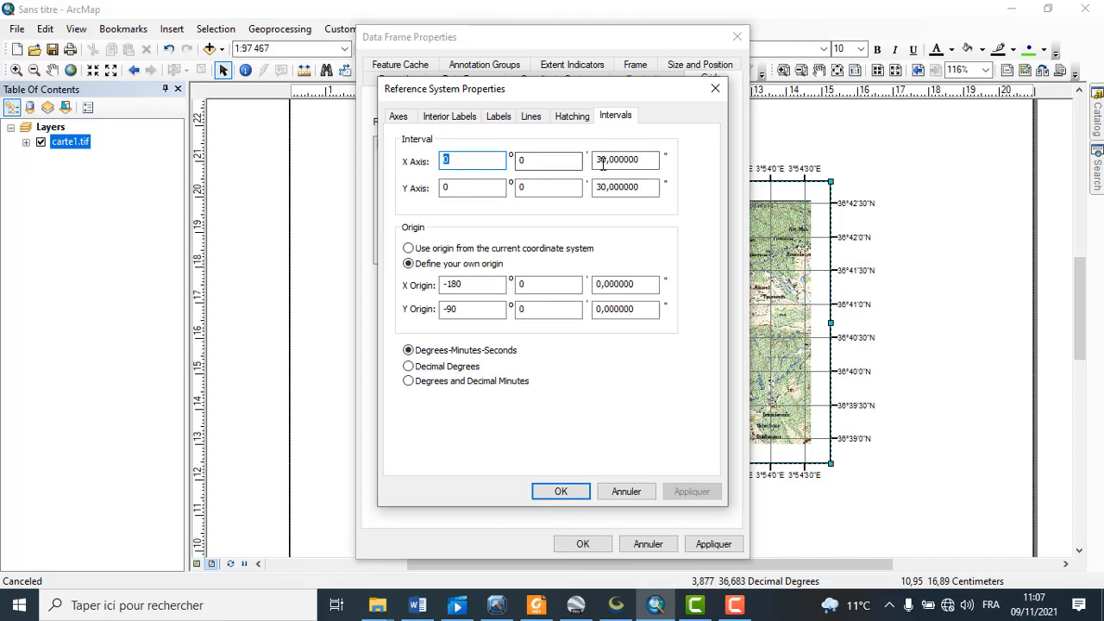
pyautogui.click(523, 161)
pyautogui.write('1')
pyautogui.click(517, 188)
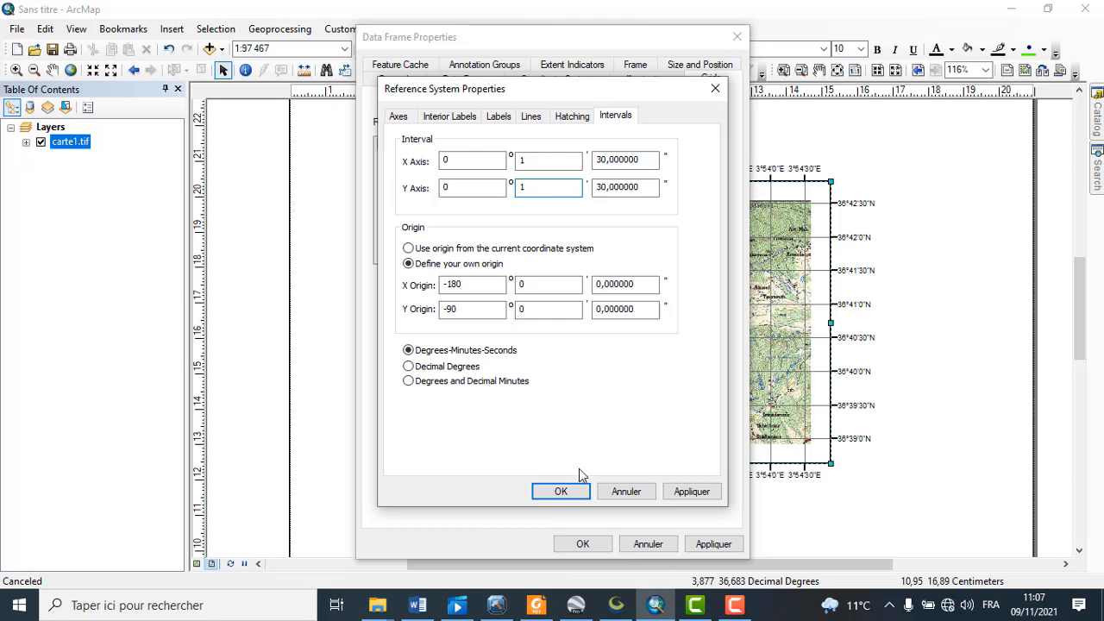
# - Show the graticule as a grid of ticks instead of lines and apply the change to the data frame
pyautogui.click(575, 119)
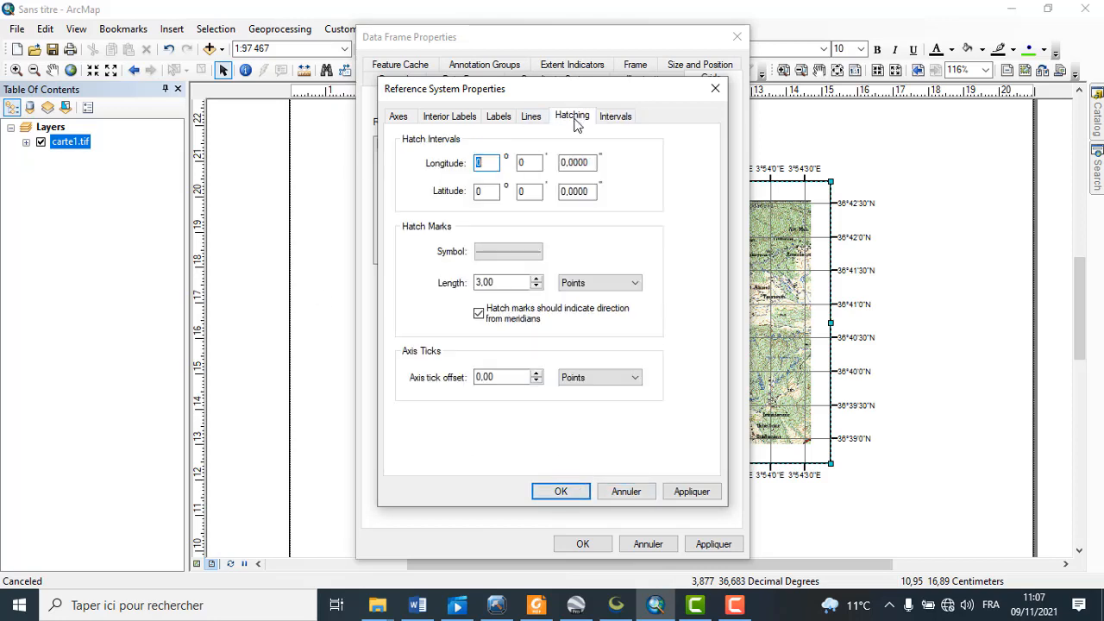
pyautogui.click(531, 119)
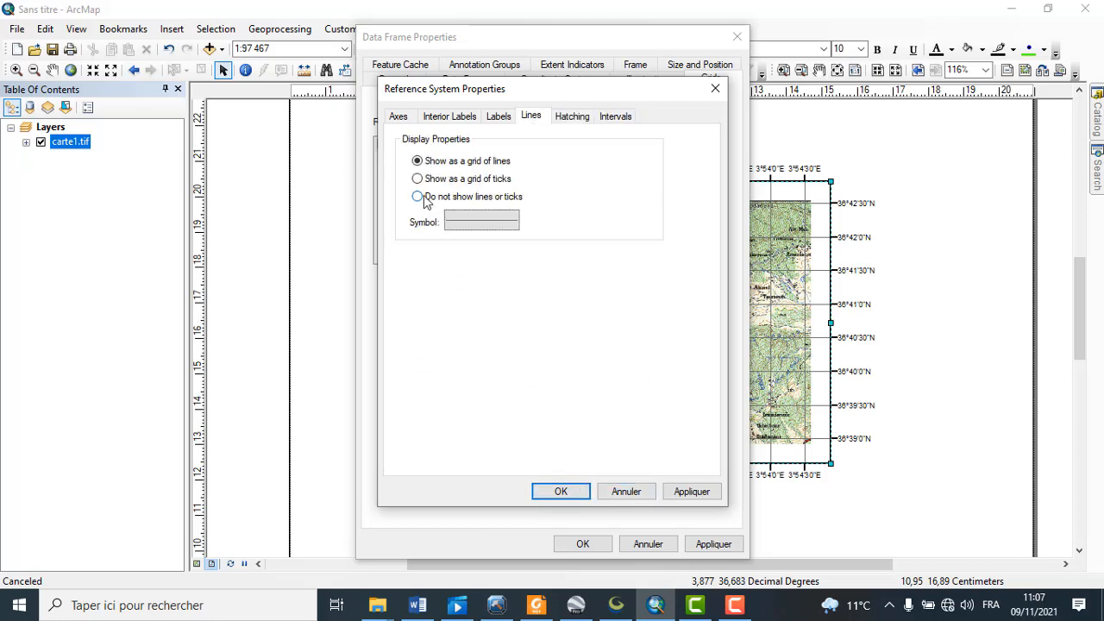
pyautogui.click(417, 180)
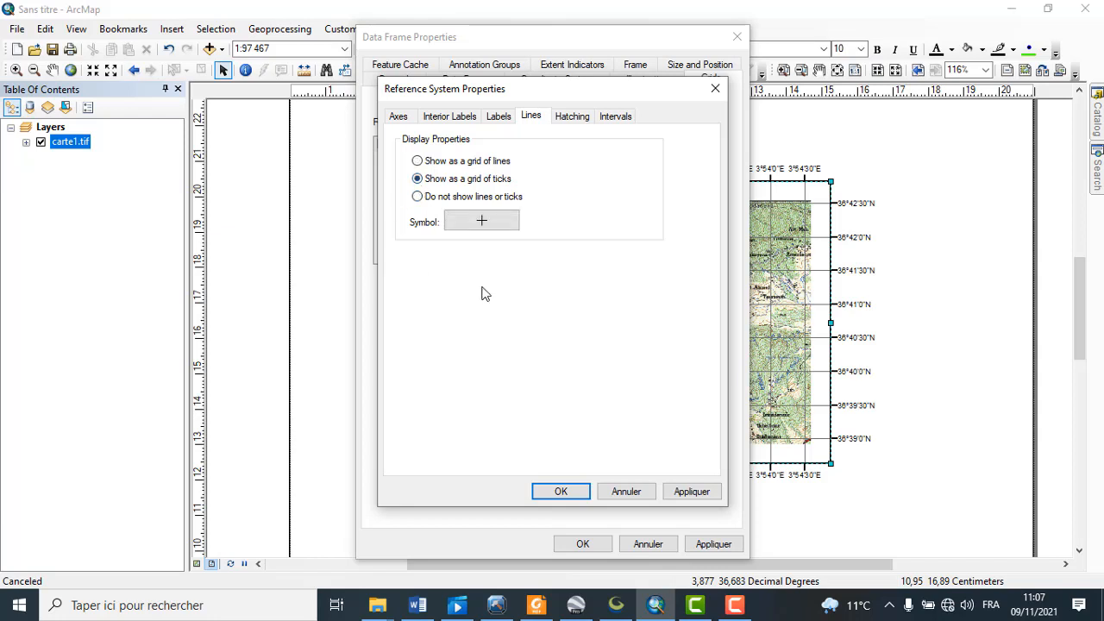
pyautogui.click(692, 493)
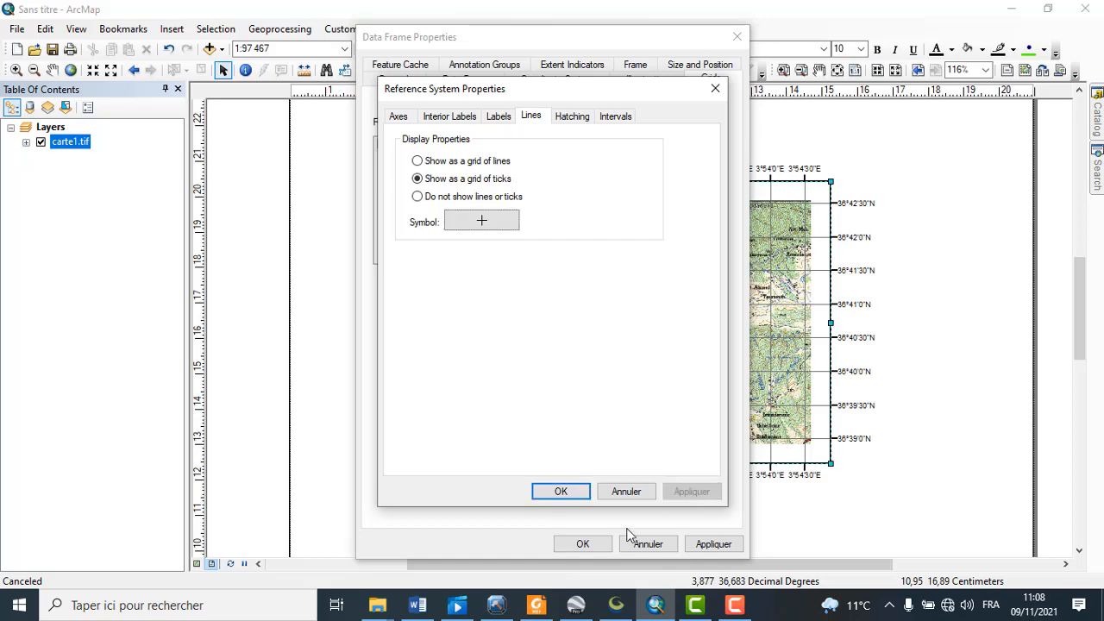
pyautogui.click(563, 492)
pyautogui.click(713, 544)
pyautogui.click(585, 544)
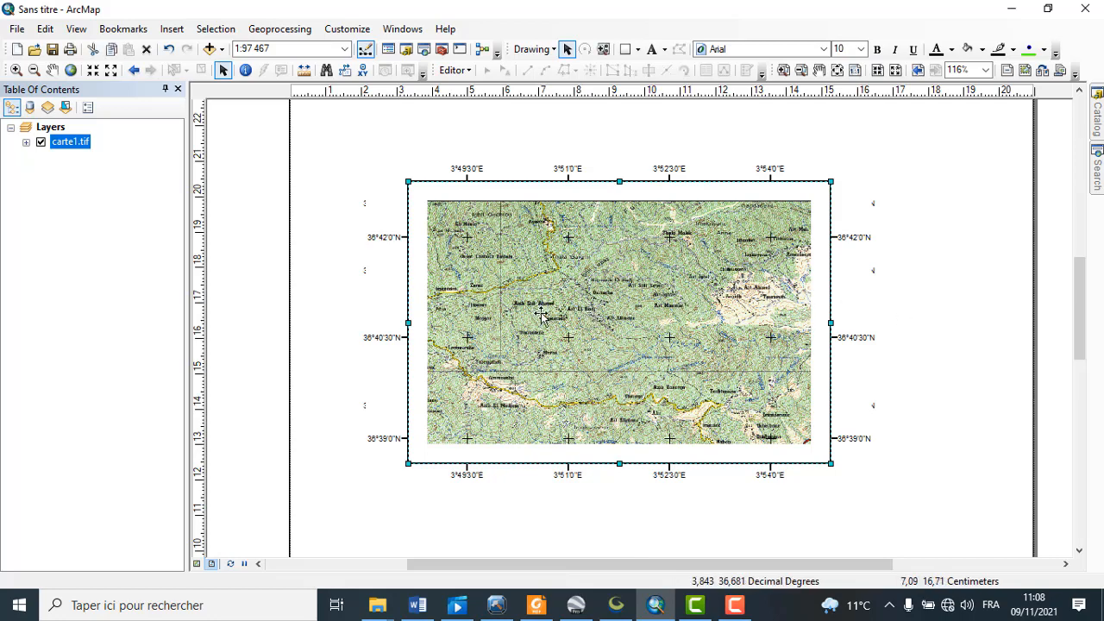
pyautogui.click(900, 337)
pyautogui.click(593, 324)
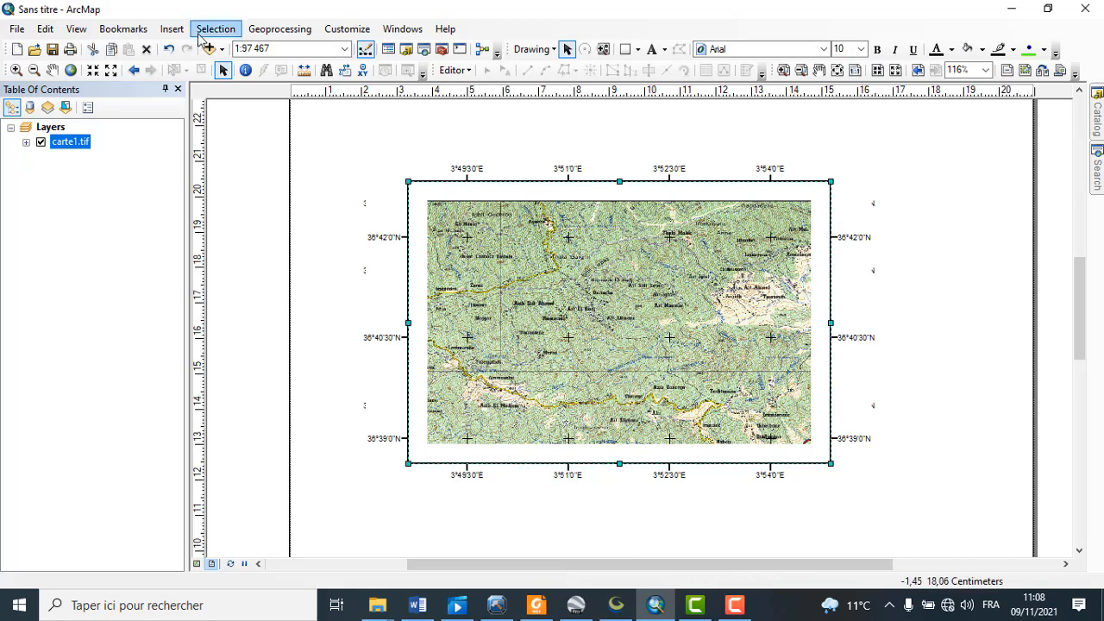
# - Insert the compass-style north arrow and place it in the upper-left corner of the data frame
pyautogui.click(172, 29)
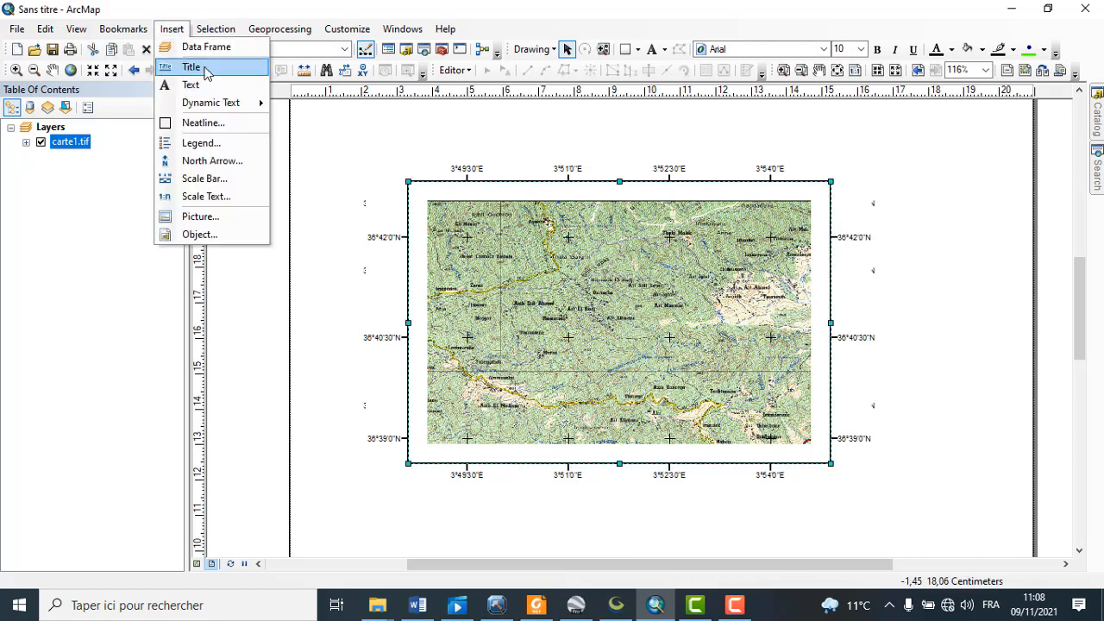
pyautogui.click(207, 162)
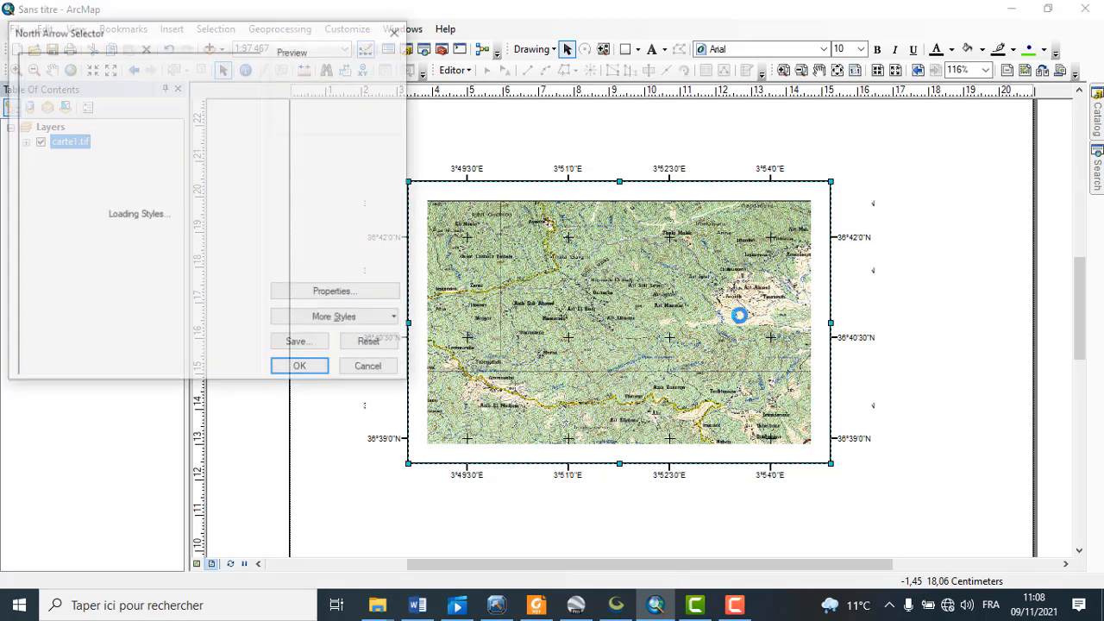
pyautogui.click(325, 368)
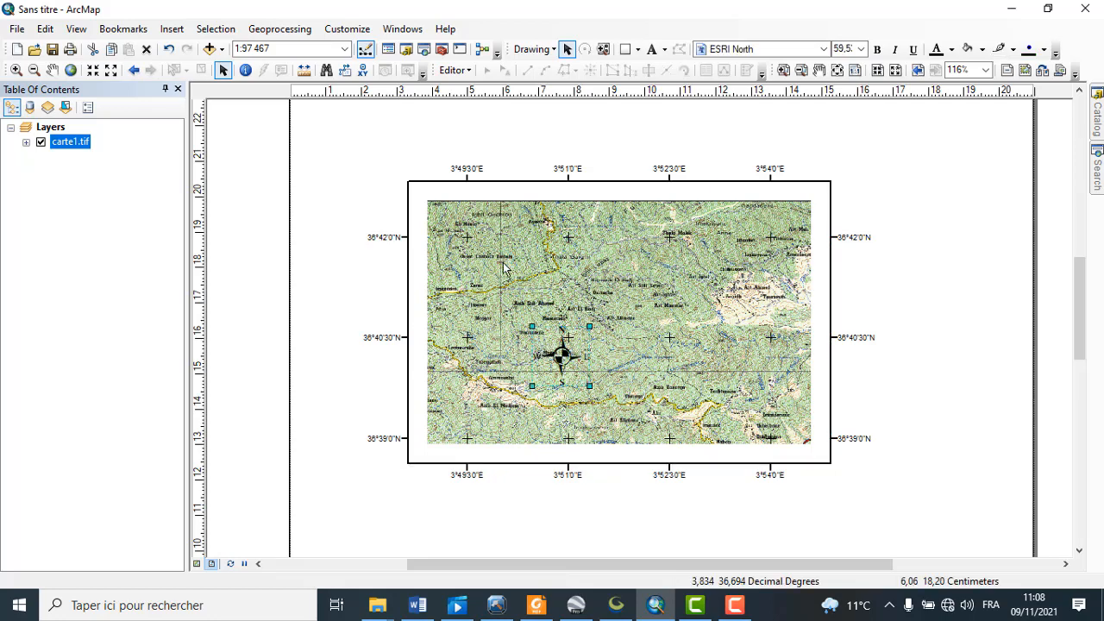
pyautogui.moveTo(564, 340); pyautogui.dragTo(441, 222)
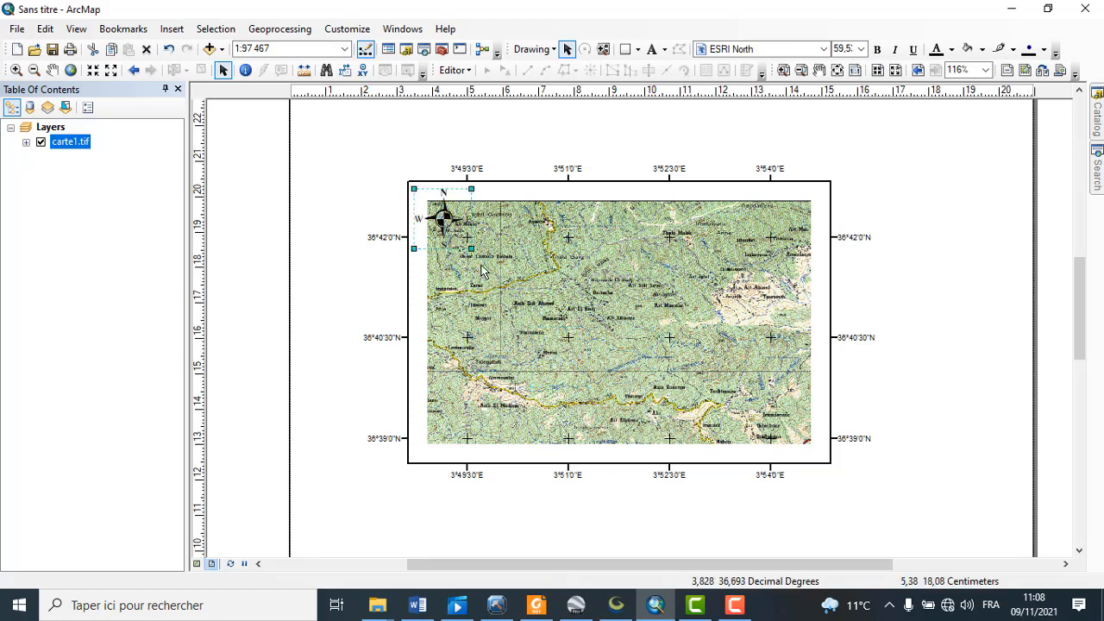
pyautogui.click(361, 180)
# - Start exporting the map layout as a PDF with the file name 1
pyautogui.click(17, 29)
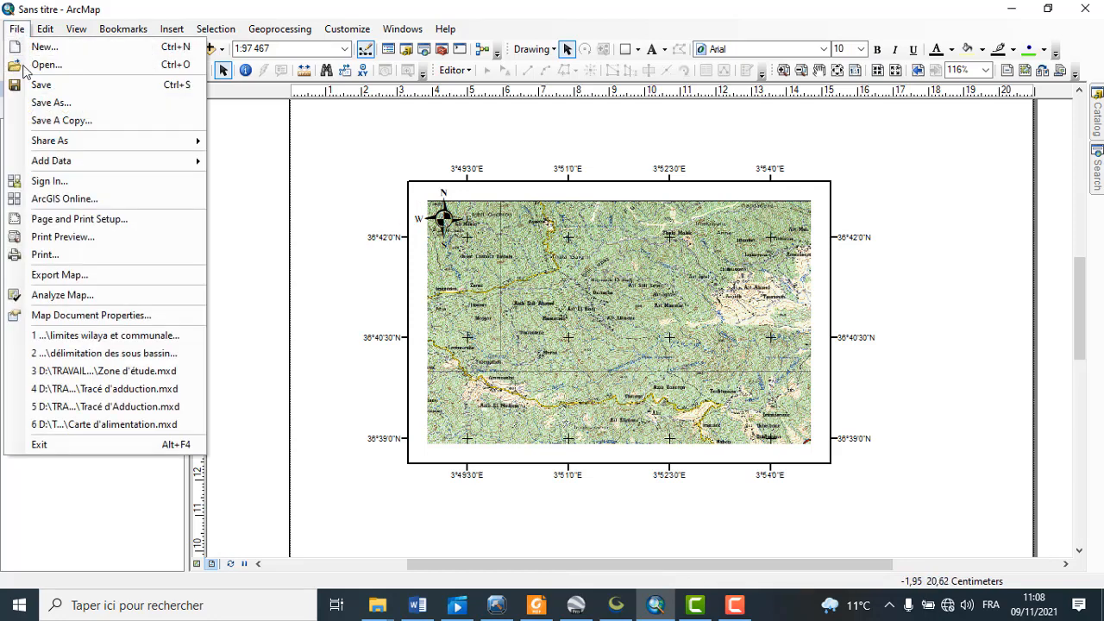
pyautogui.click(63, 276)
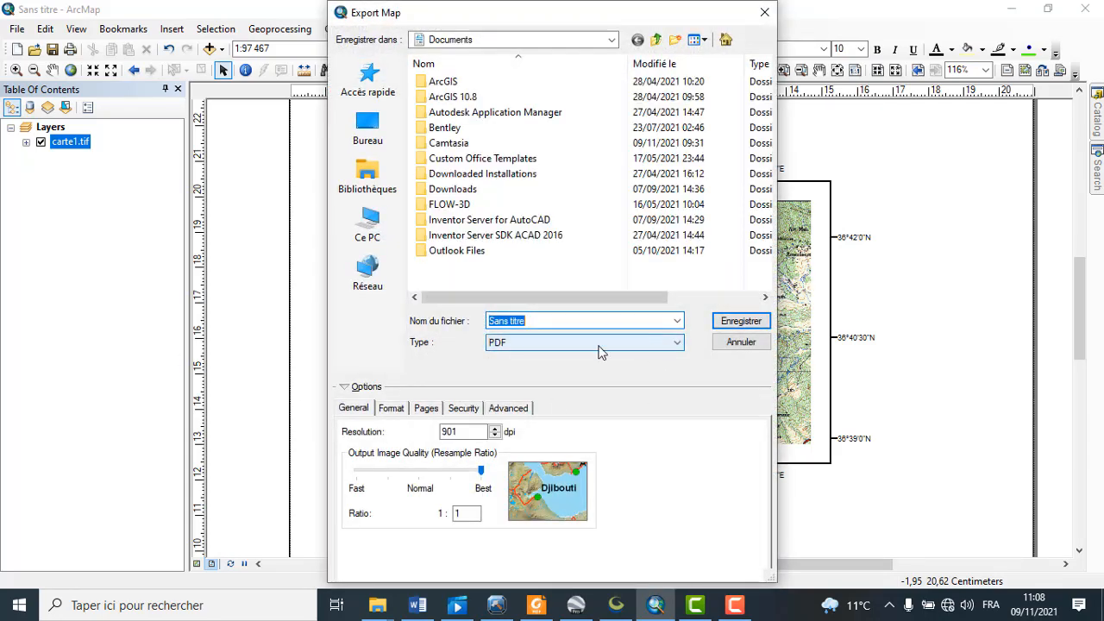
pyautogui.click(469, 433)
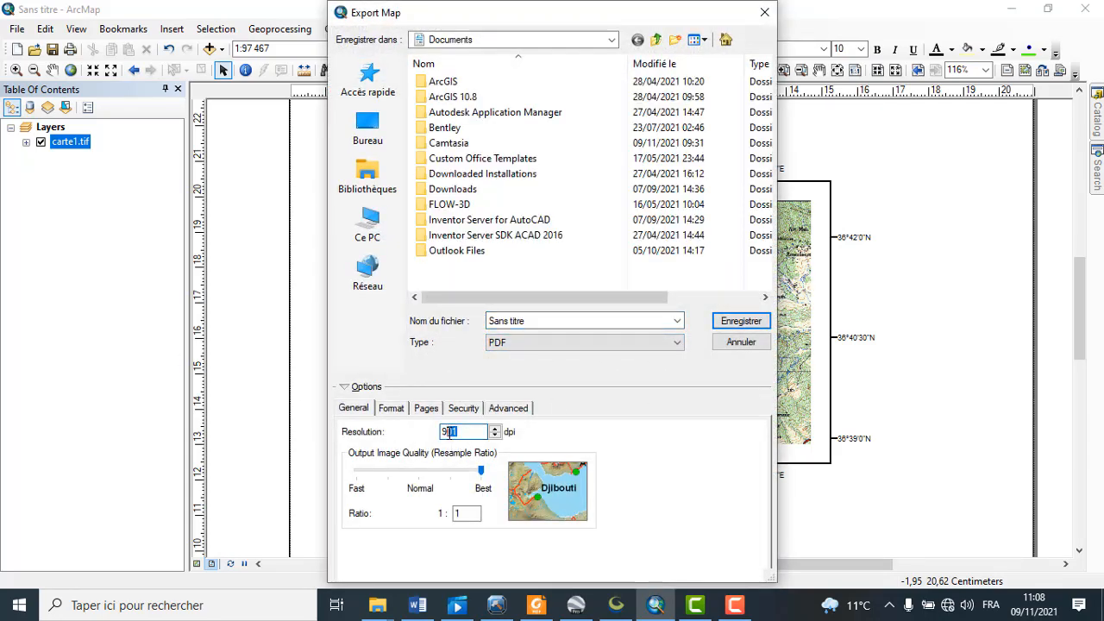
pyautogui.click(584, 342)
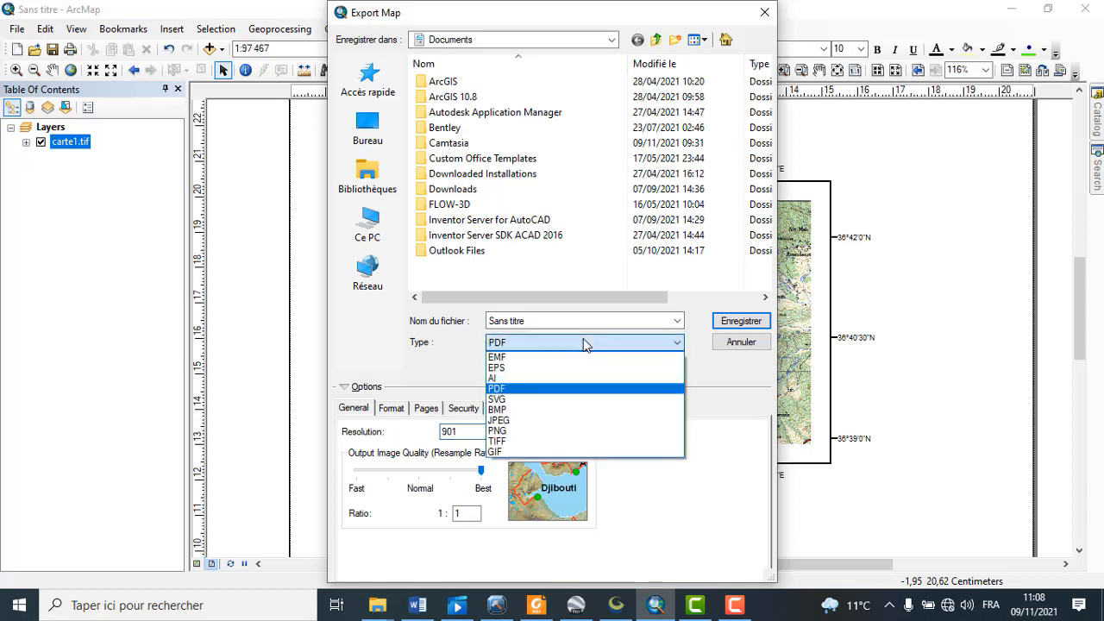
pyautogui.click(565, 389)
pyautogui.click(542, 322)
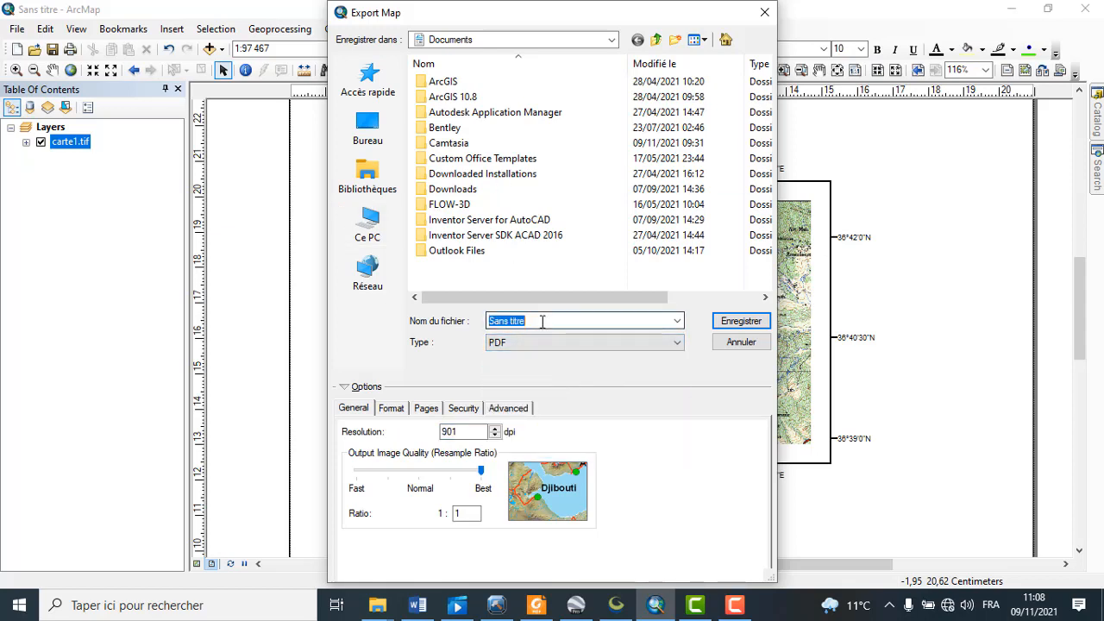
pyautogui.write('1')
# - Save the map export in the folder Calage de Cartes, under Vaccations and UMMTO on drive D
pyautogui.click(392, 228)
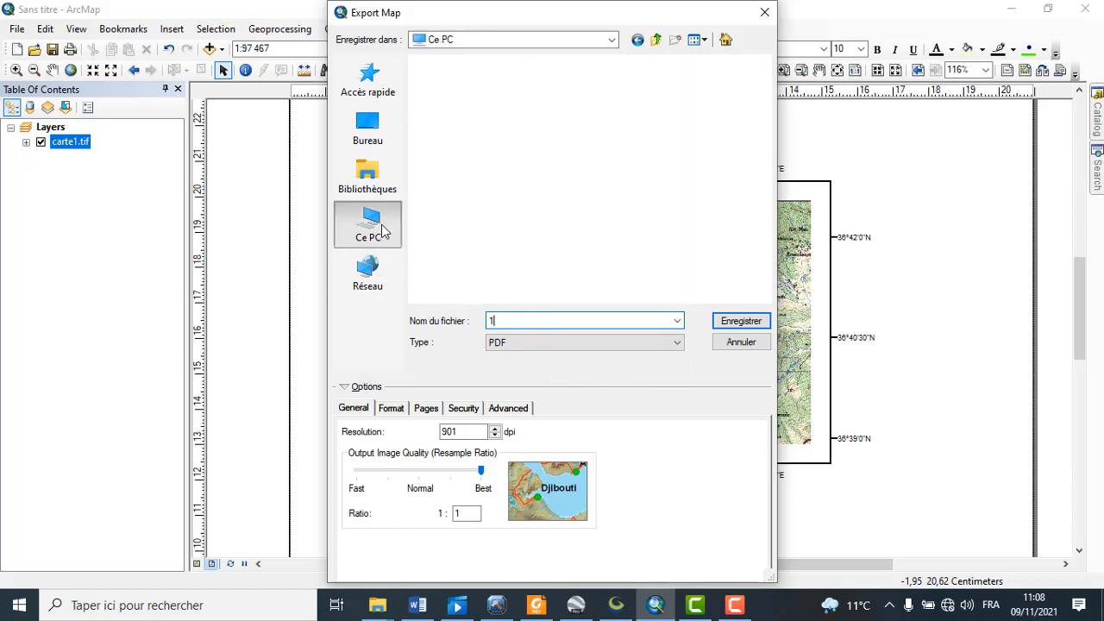
pyautogui.scroll(-5, 660, 212)
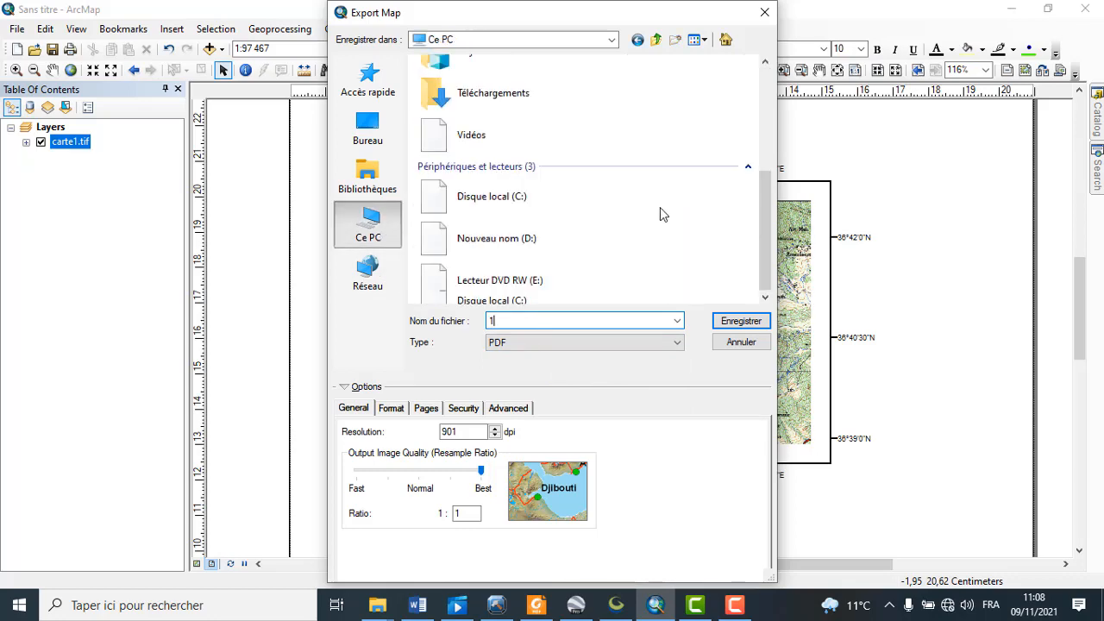
pyautogui.doubleClick(498, 244)
pyautogui.scroll(-3, 535, 173)
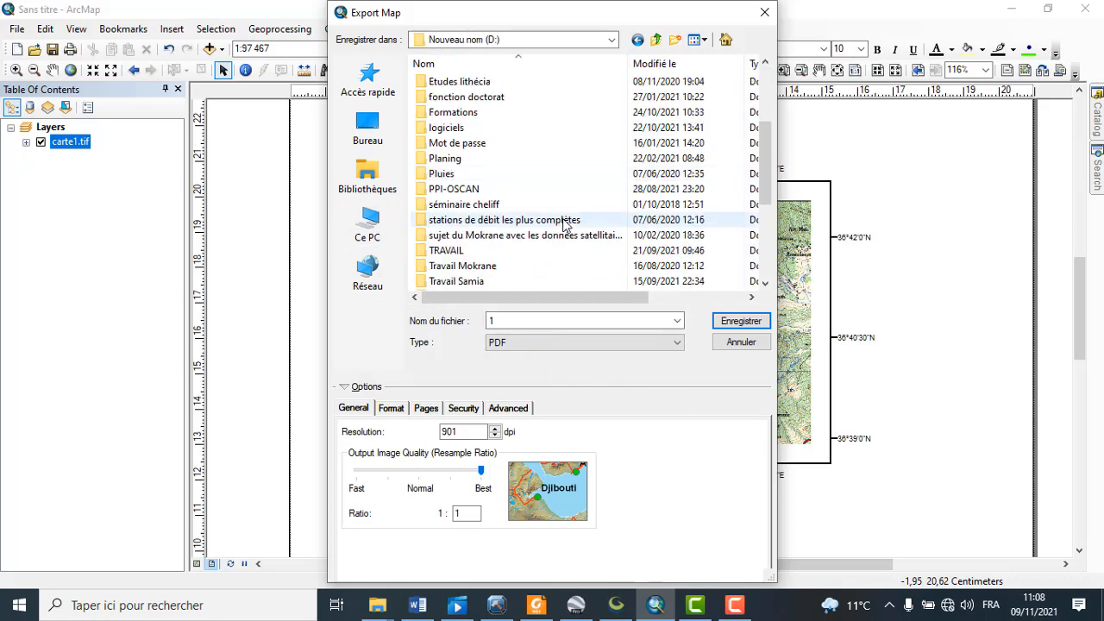
pyautogui.scroll(-2, 565, 224)
pyautogui.doubleClick(456, 222)
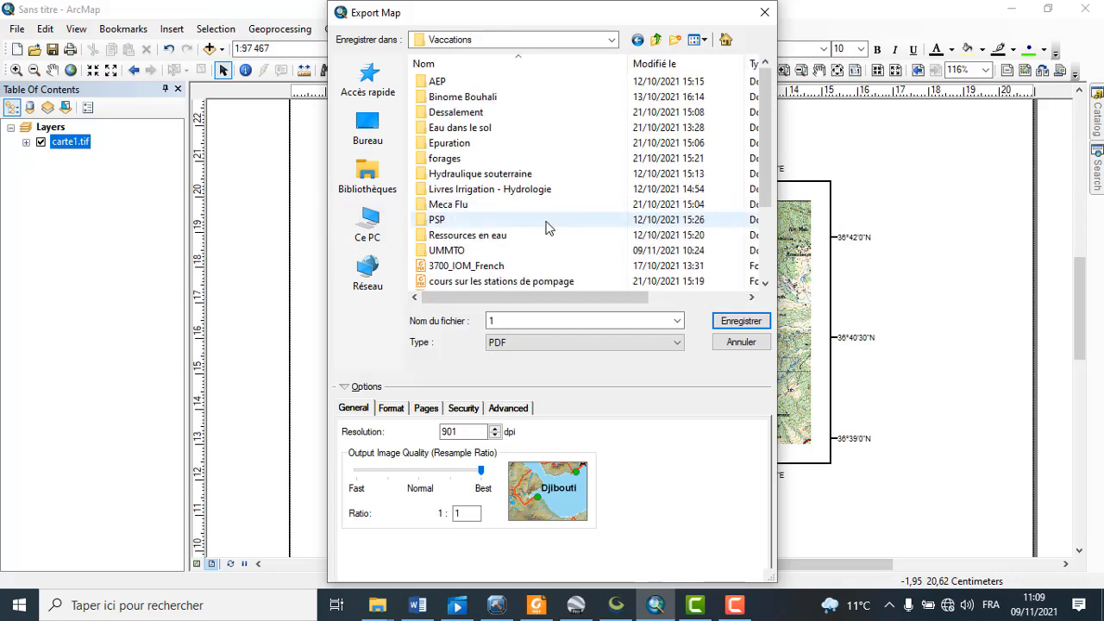
pyautogui.doubleClick(444, 249)
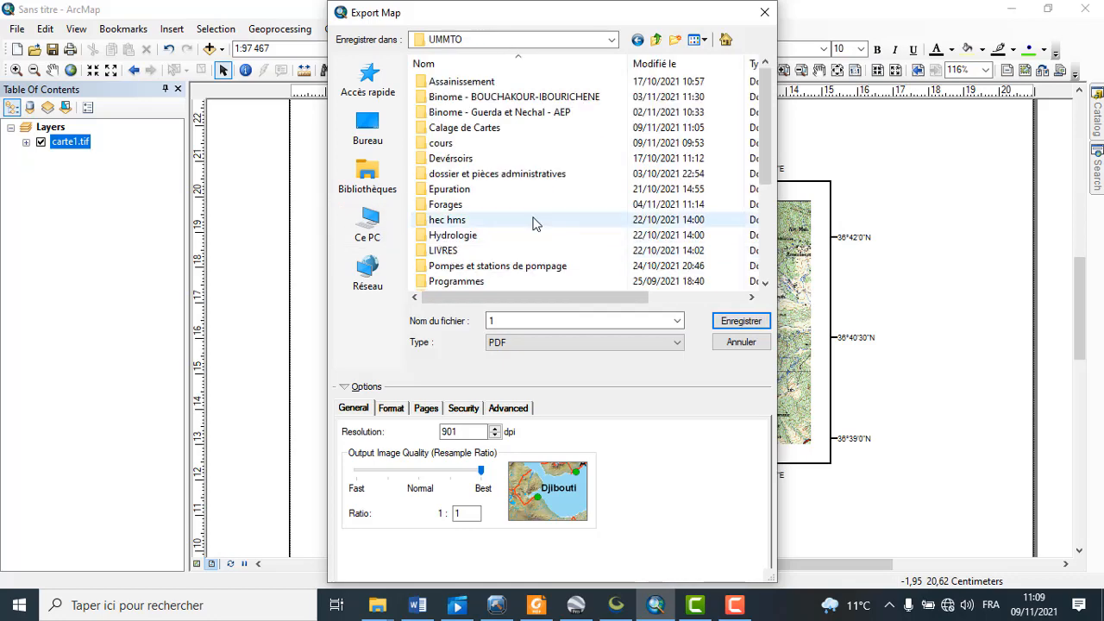
pyautogui.doubleClick(470, 128)
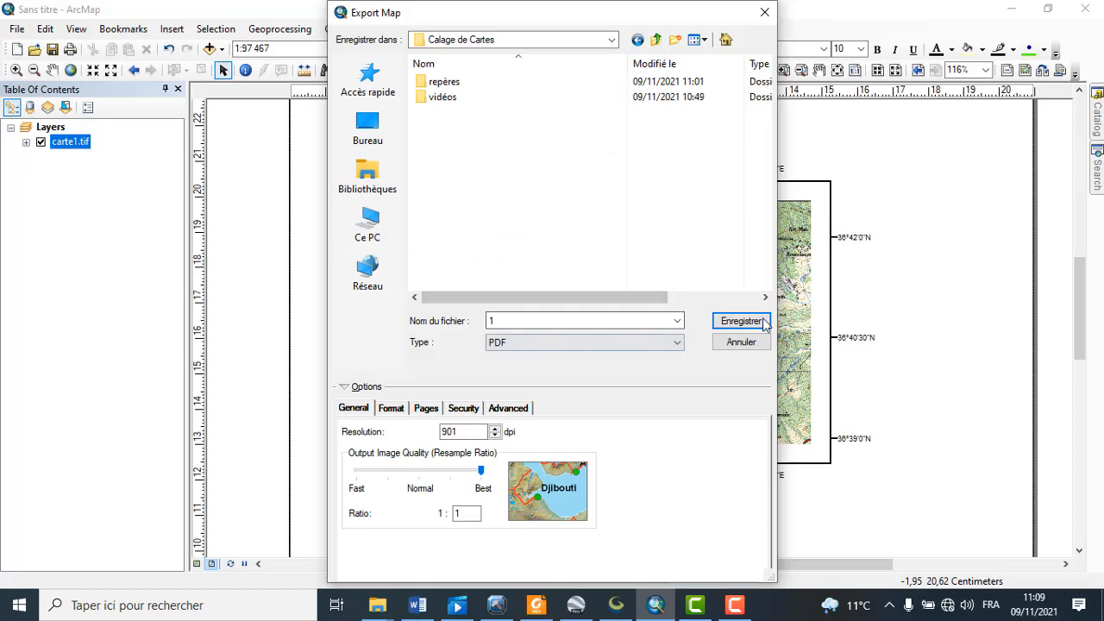
pyautogui.click(762, 322)
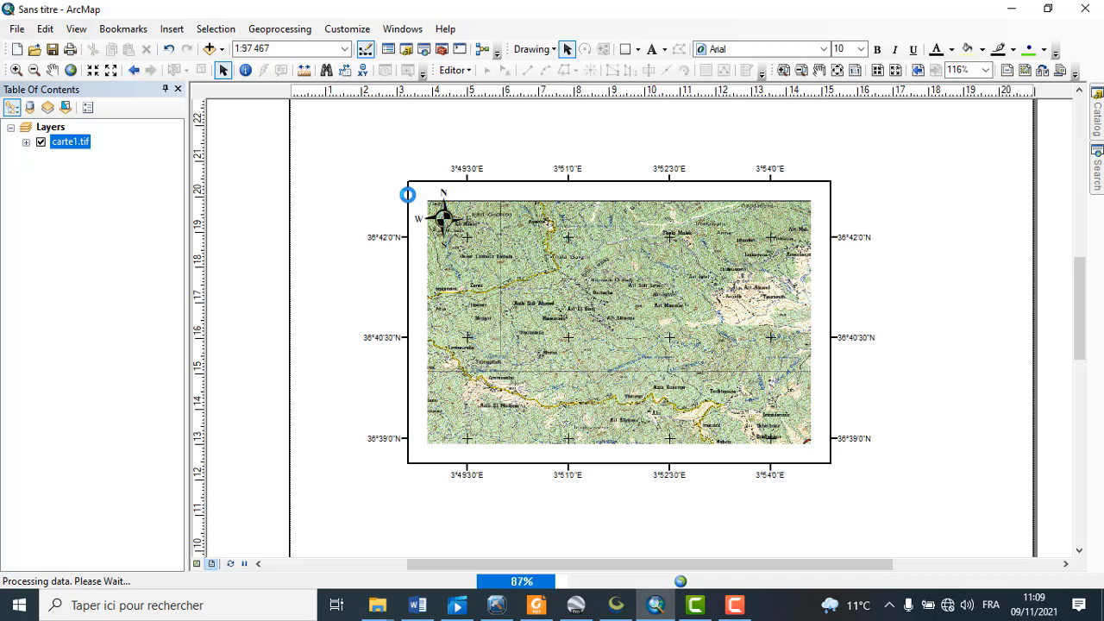
# - Switch to File Explorer and open the exported PDF 1 from the Calage de Cartes folder
pyautogui.click(377, 609)
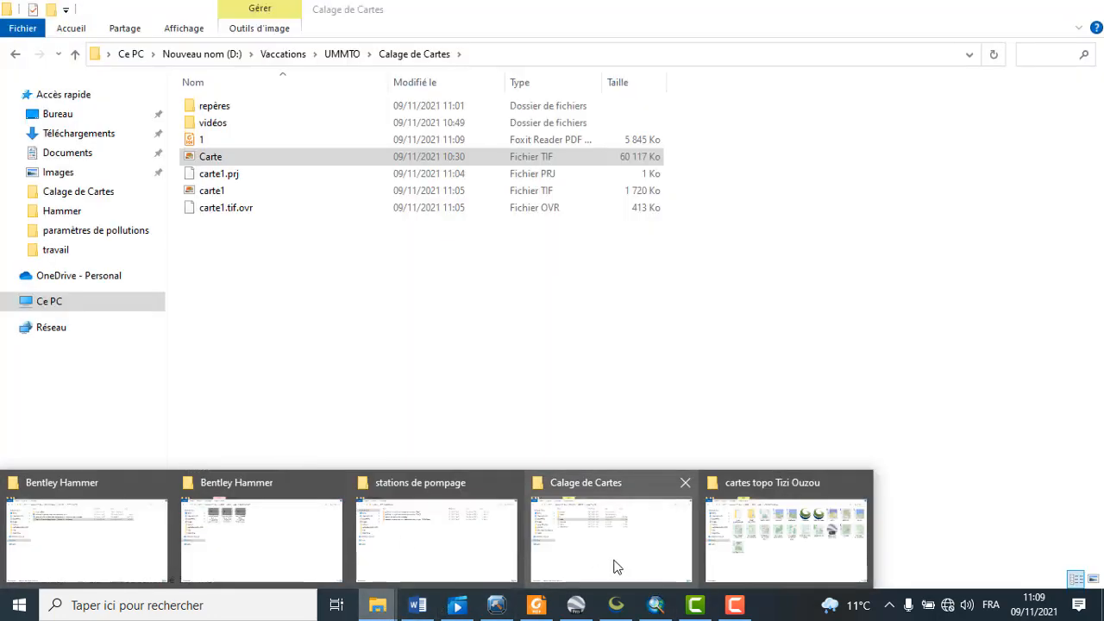
pyautogui.click(616, 566)
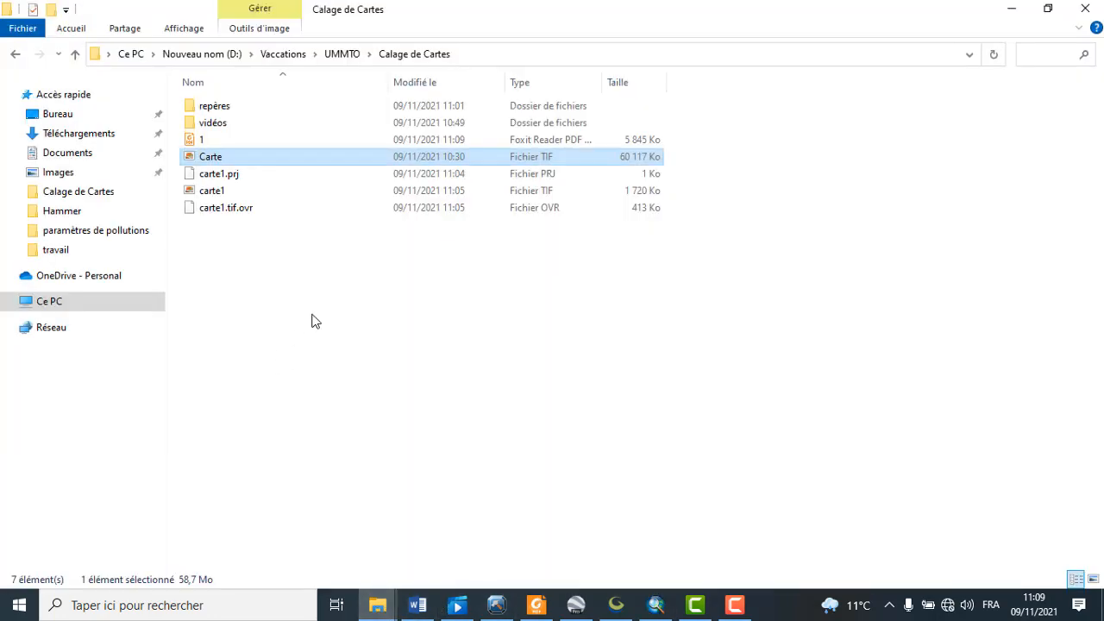
pyautogui.click(202, 142)
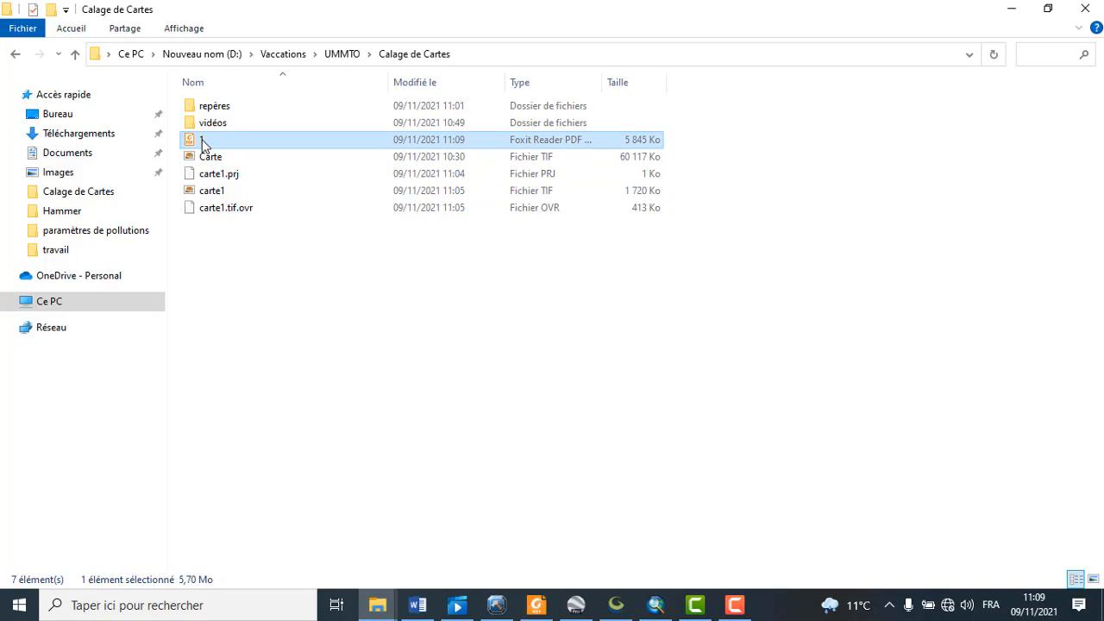
pyautogui.doubleClick(201, 141)
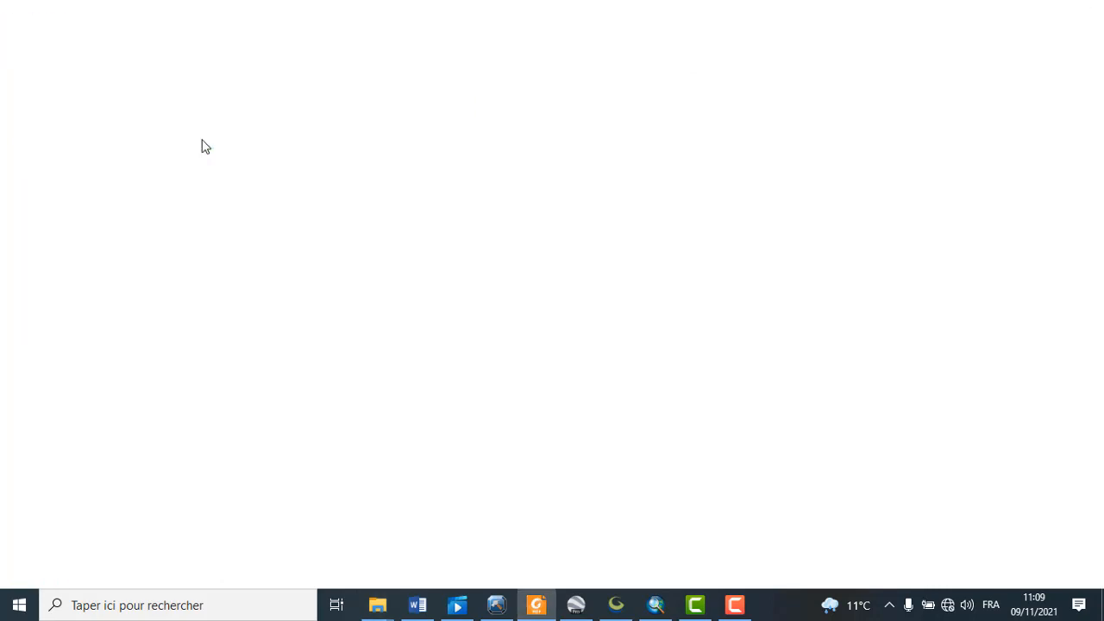